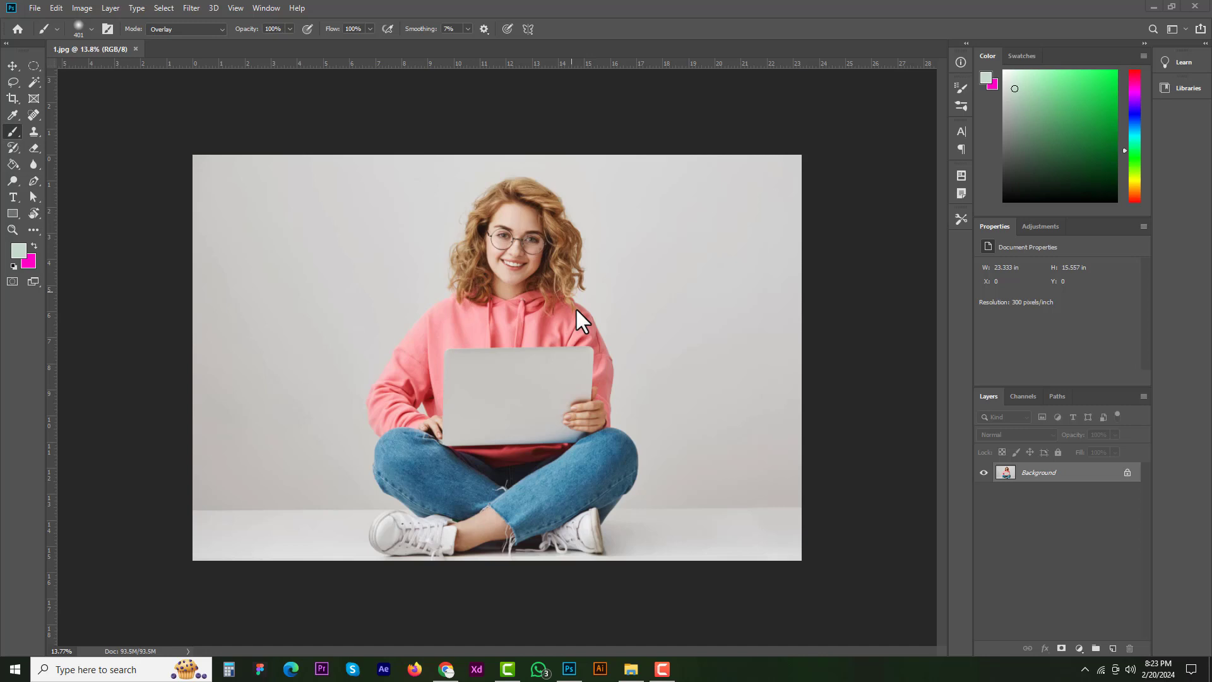
Open Select and Mask with the Onion Skin view at 100% transparency and select the woman automatically with Select Subject
left_click(460, 269)
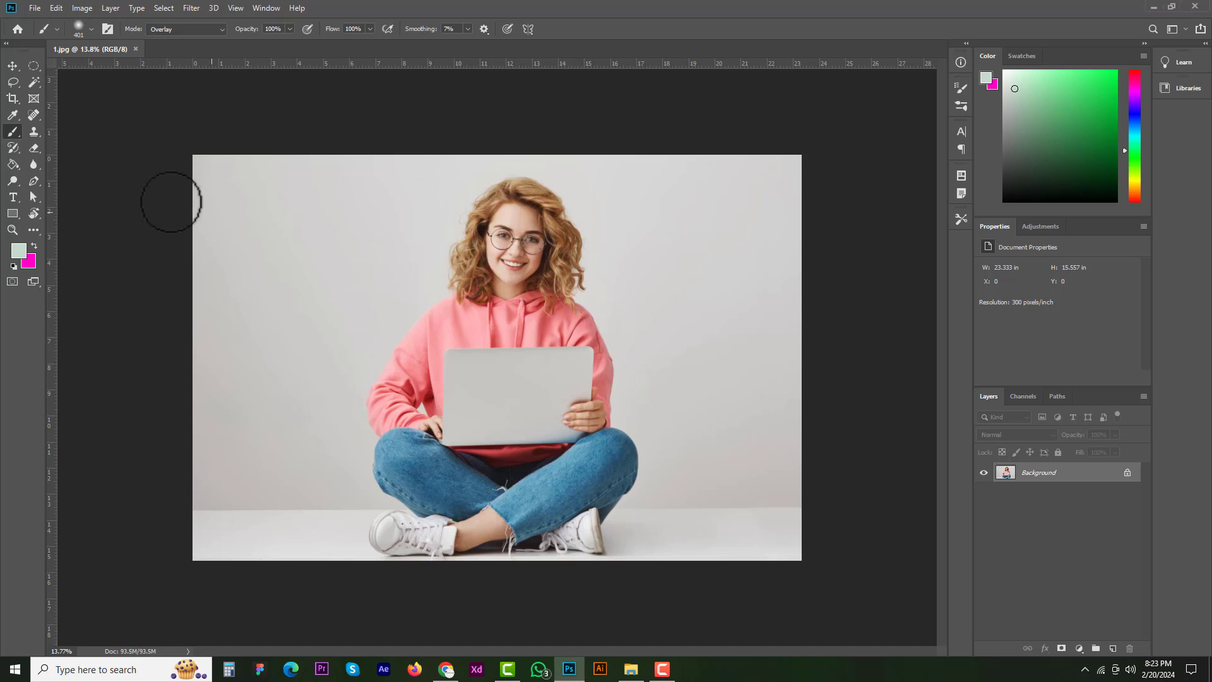
left_click(162, 9)
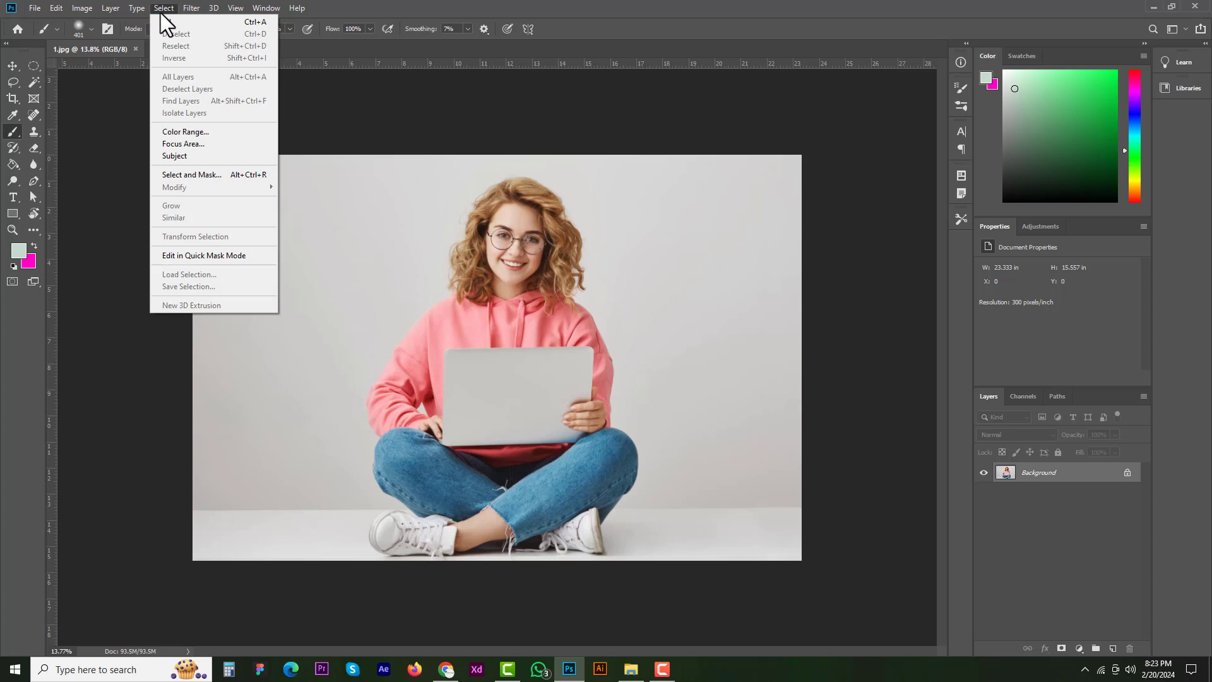
left_click(190, 174)
left_click(1084, 104)
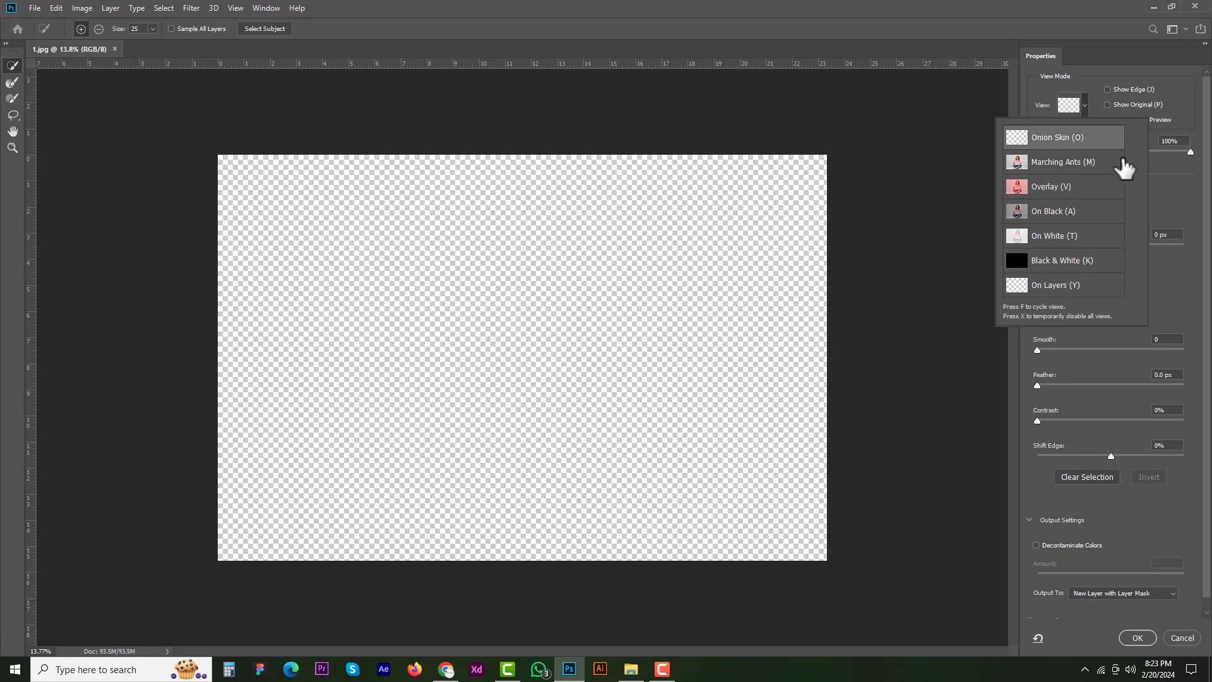
left_click(1117, 140)
mouse_move(1190, 152)
left_mouse_down()
mouse_move(1125, 150)
mouse_move(1200, 150)
left_mouse_up()
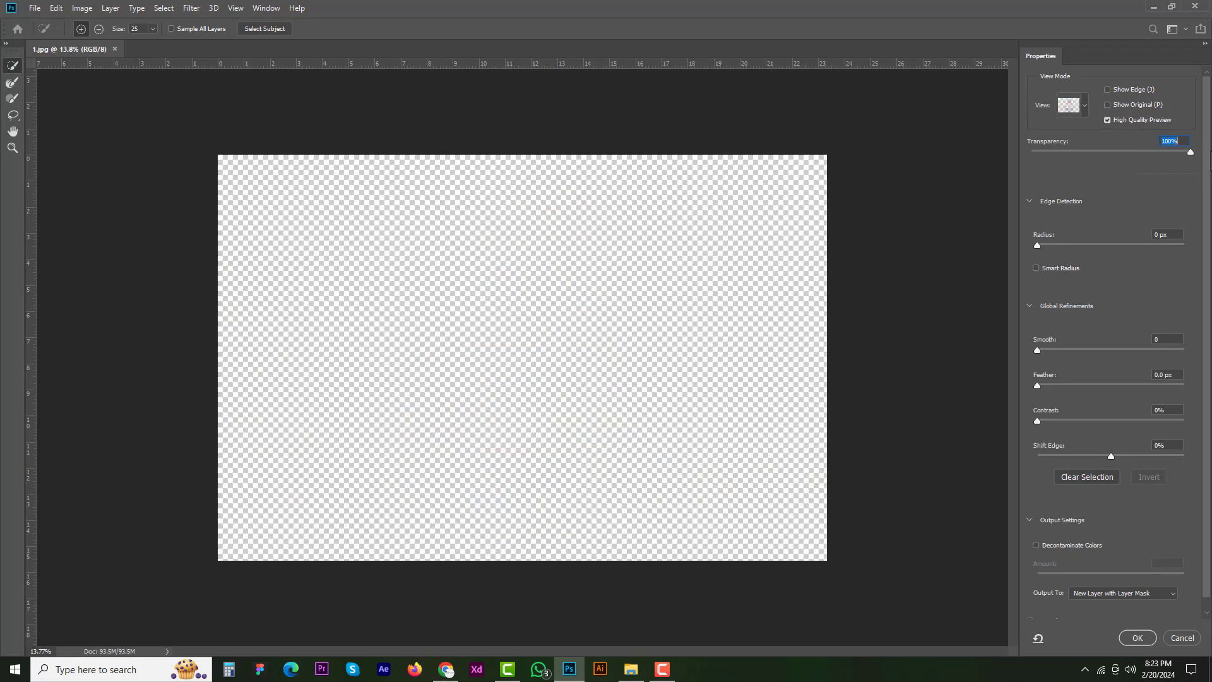
left_click(258, 30)
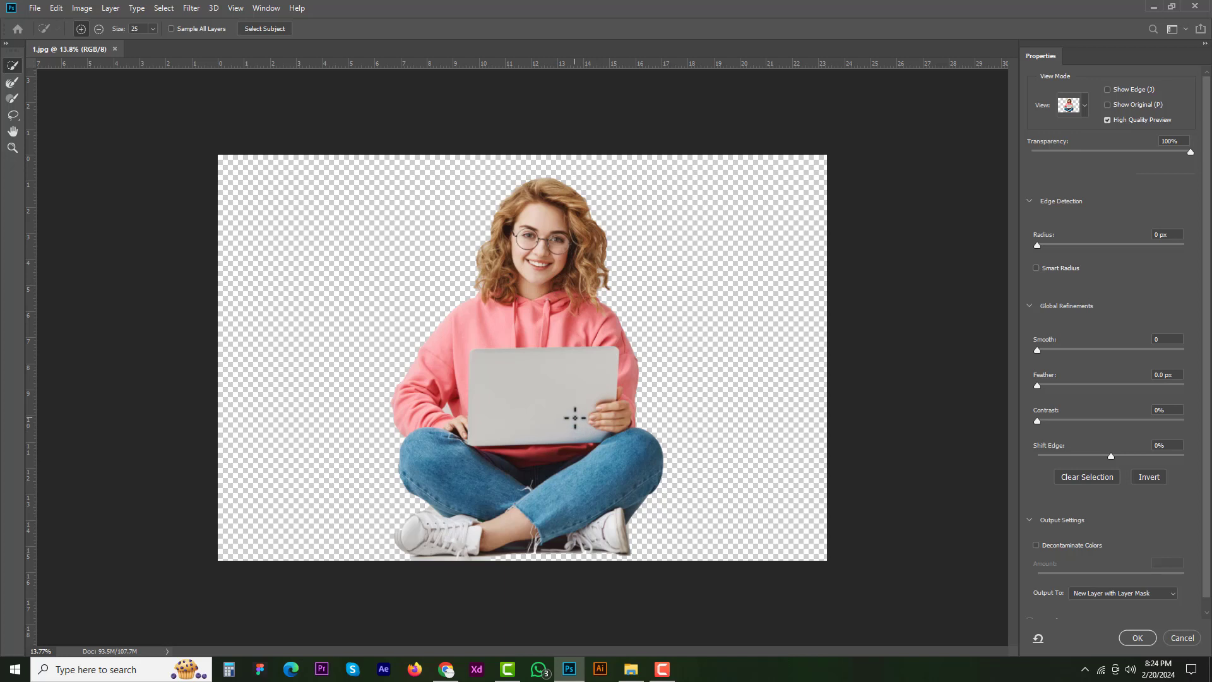
Subtract the leftover background above the left shoe from the selection with the Lasso tool
scroll(484, 451, "up", 5)
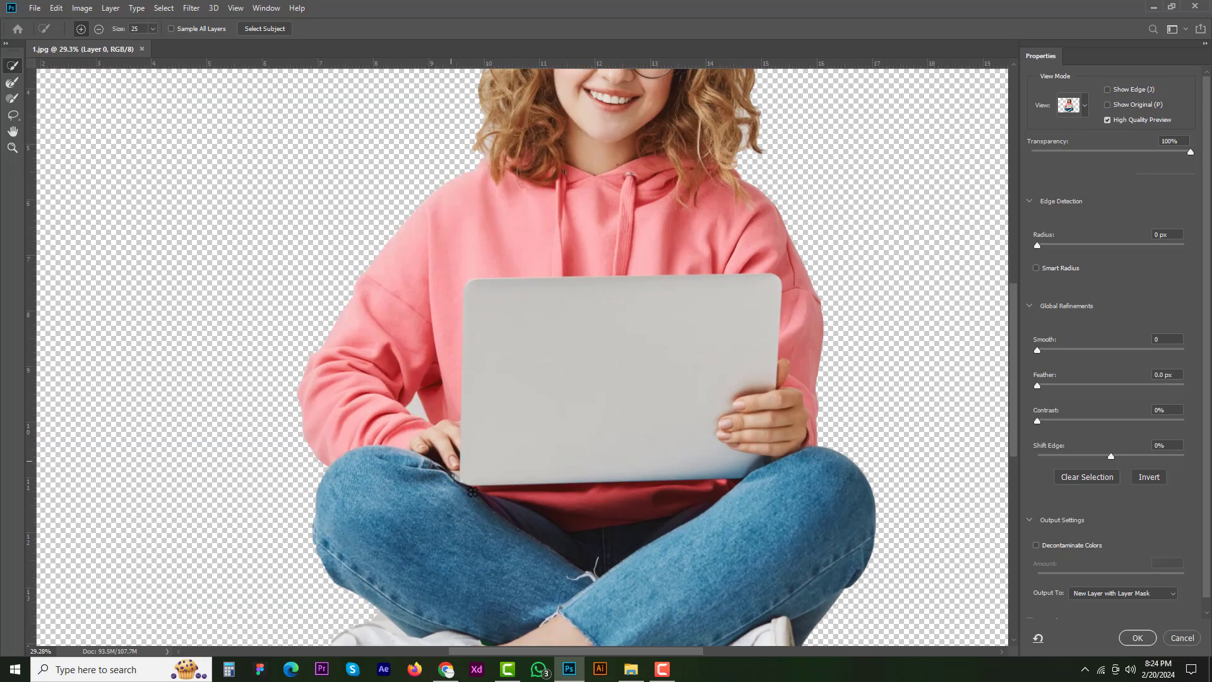
left_click_drag(542, 587, 544, 352)
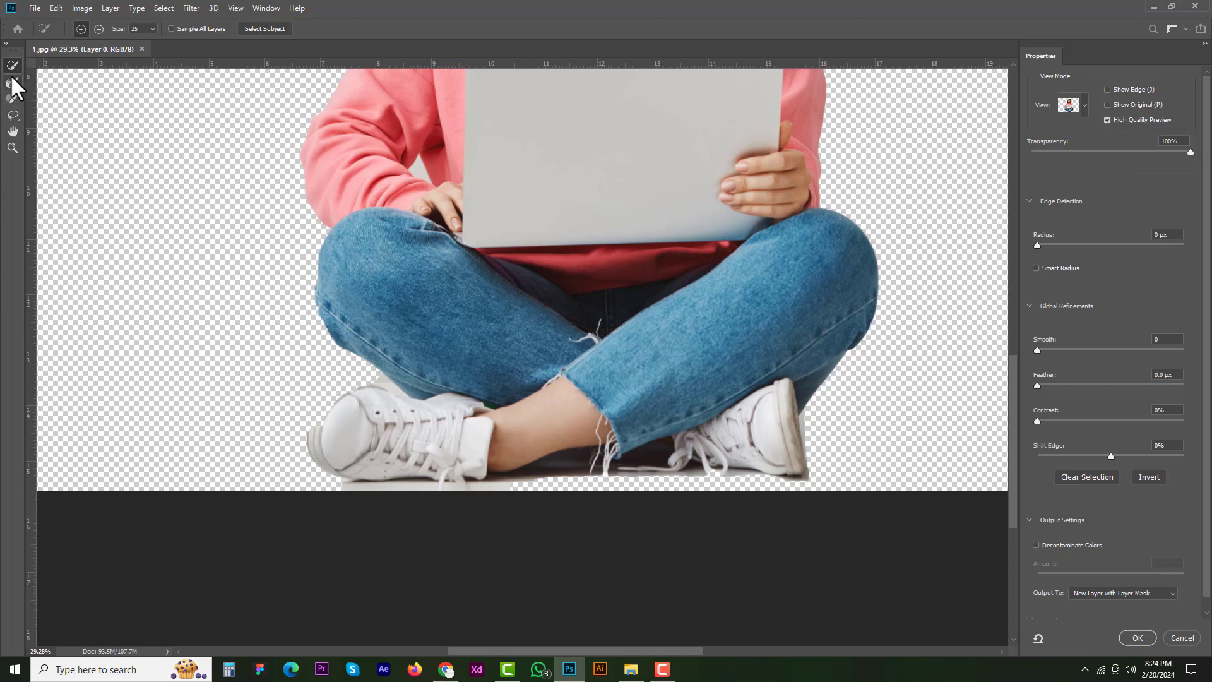
left_click(14, 116)
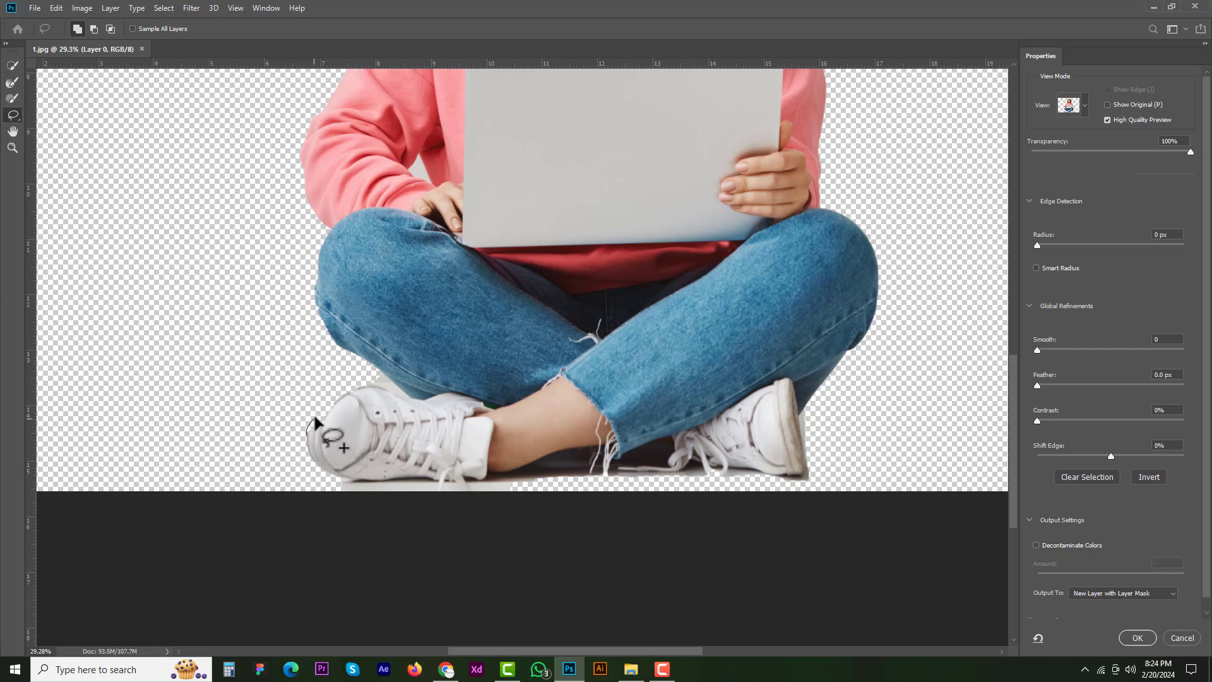
mouse_move(355, 387)
left_mouse_down()
mouse_move(385, 392)
mouse_move(320, 435)
mouse_move(323, 410)
mouse_move(312, 407)
mouse_move(331, 394)
mouse_move(319, 541)
left_mouse_up()
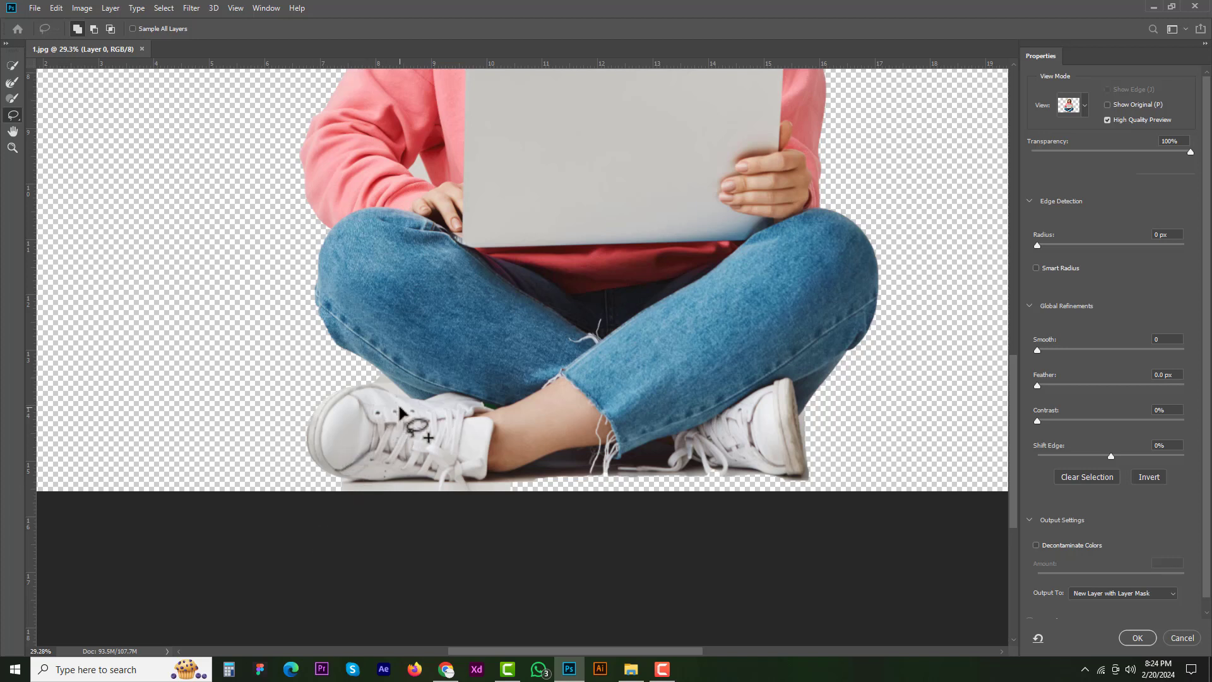
key("alt")
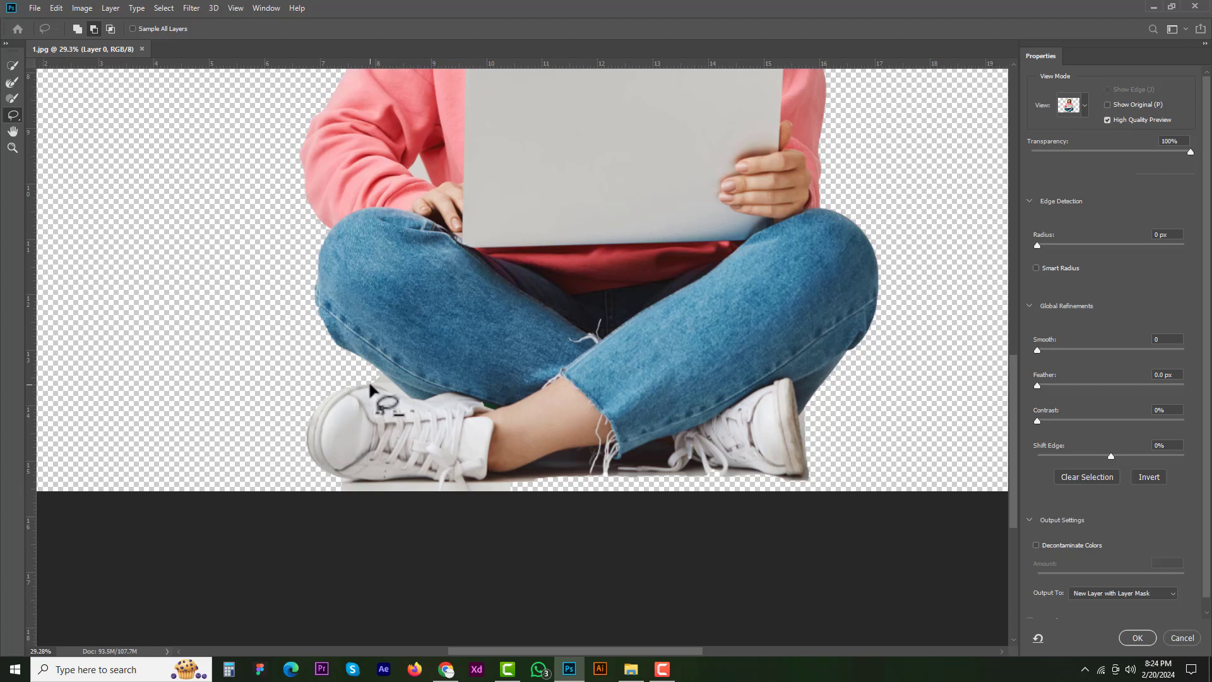
mouse_move(383, 387)
left_mouse_down()
mouse_move(412, 401)
mouse_move(369, 380)
left_mouse_up()
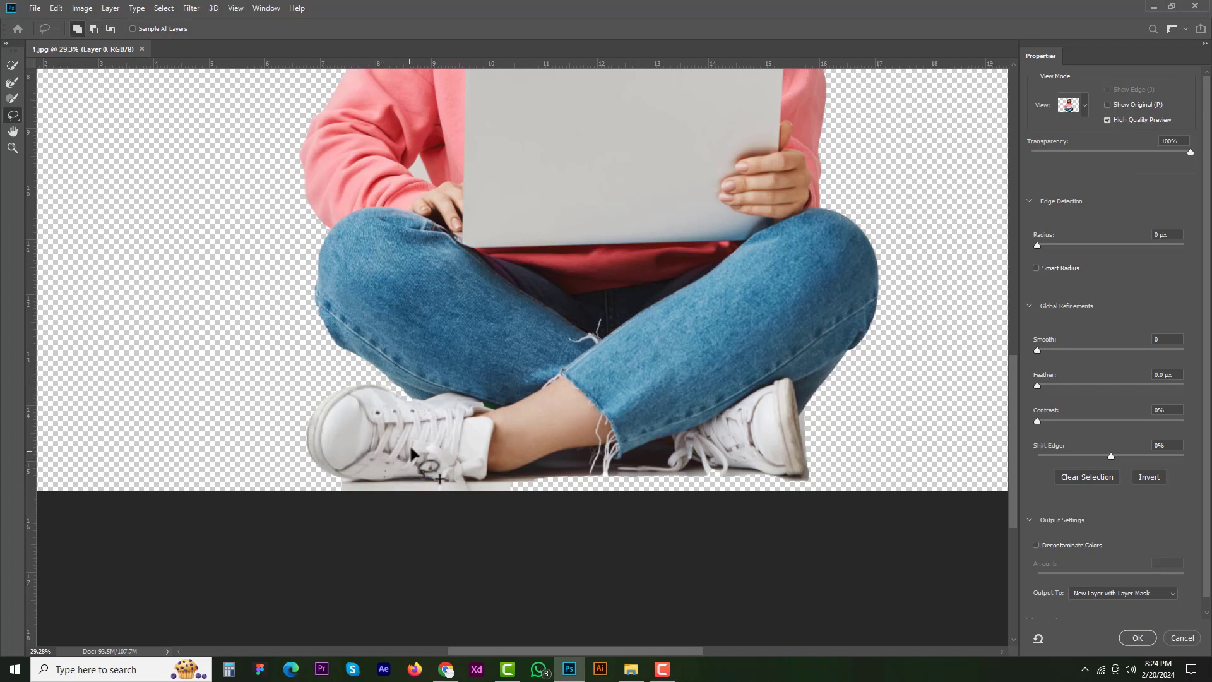
Subtract the floor and shadow remnants beneath both shoes from the selection with the Lasso tool
key("alt")
mouse_move(334, 478)
left_mouse_down()
mouse_move(401, 480)
mouse_move(455, 503)
mouse_move(324, 506)
mouse_move(318, 486)
left_mouse_up()
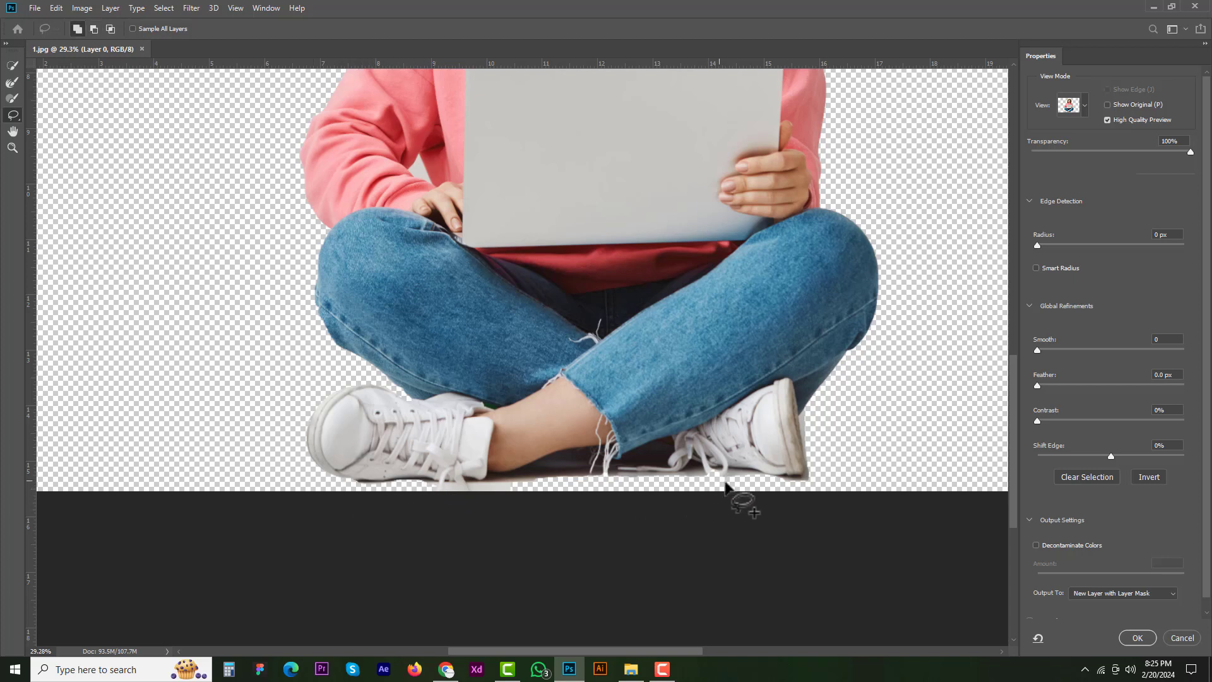
key("alt")
mouse_move(781, 479)
left_mouse_down()
mouse_move(800, 418)
mouse_move(811, 406)
mouse_move(841, 475)
mouse_move(799, 490)
mouse_move(771, 479)
mouse_move(742, 555)
left_mouse_up()
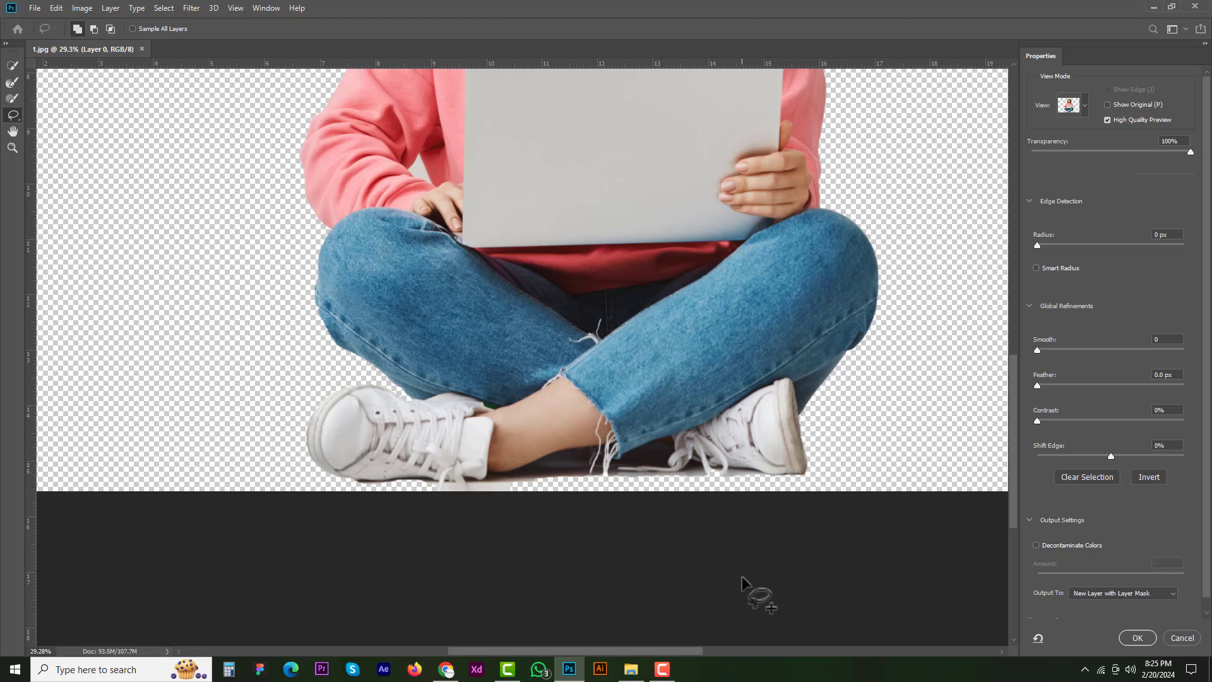
Subtract the background gap between the left sleeve and the hoodie with the Quick Selection tool
left_click(10, 66)
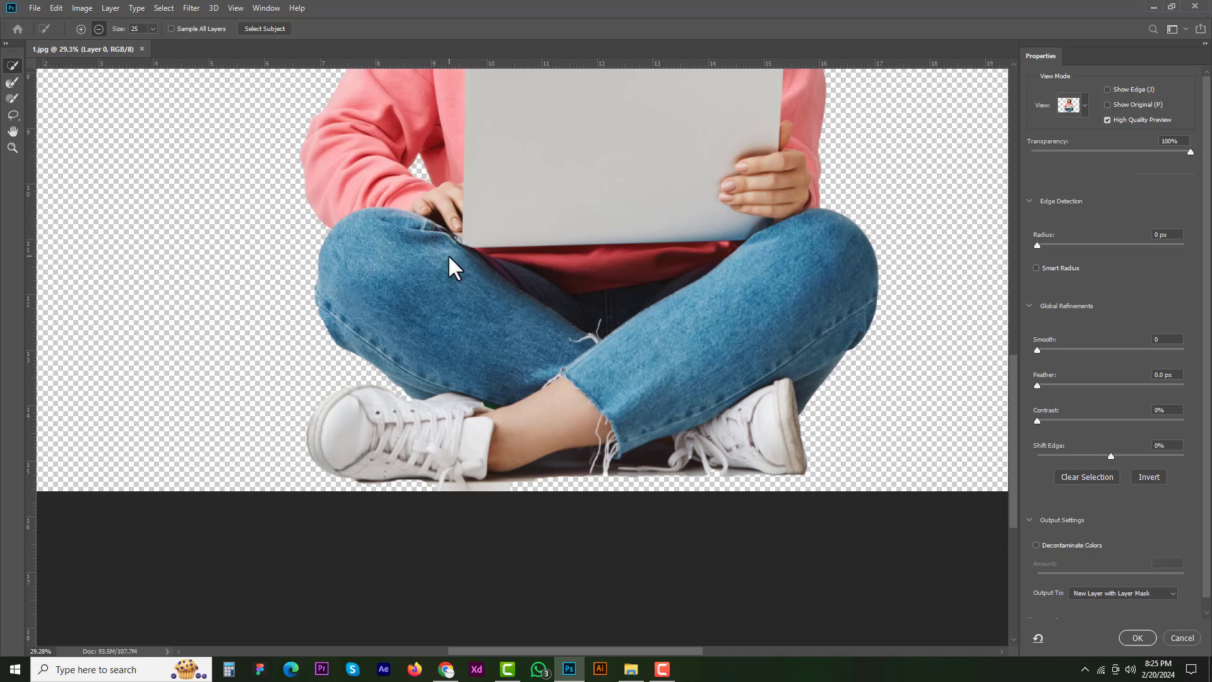
left_click_drag(448, 253, 578, 437)
scroll(549, 297, "down", 5)
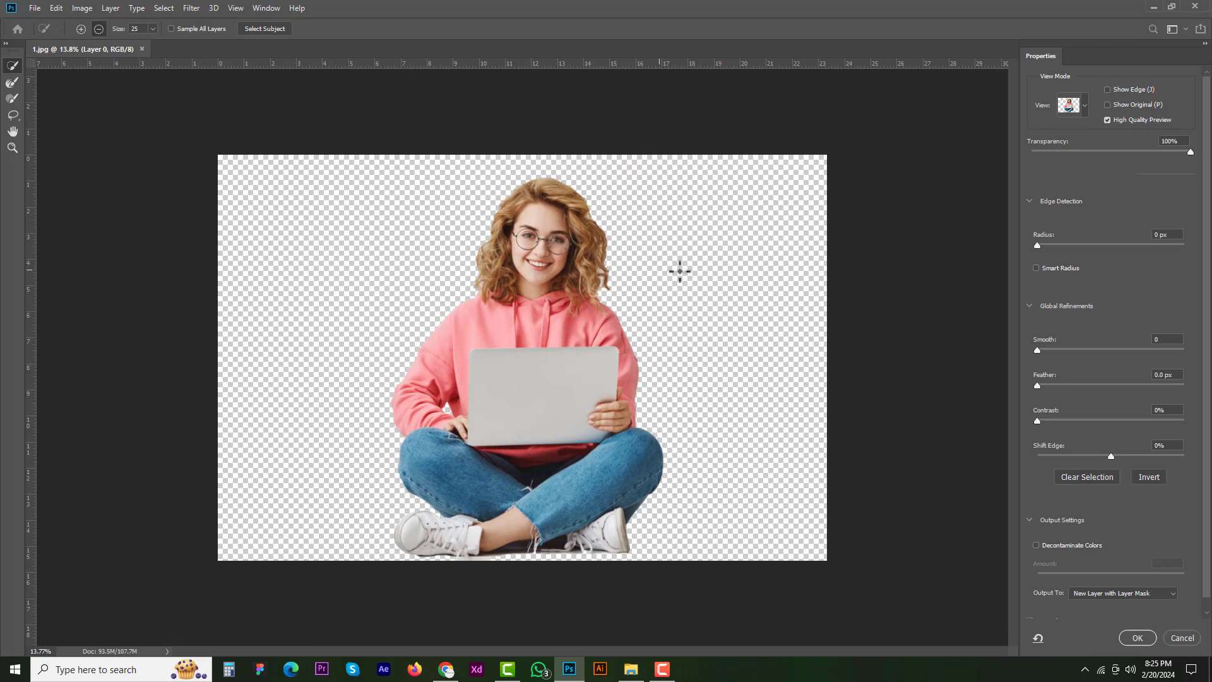
Switch the preview to Overlay and refine the hair edge left of the face with the Refine Edge Brush
left_click(1082, 104)
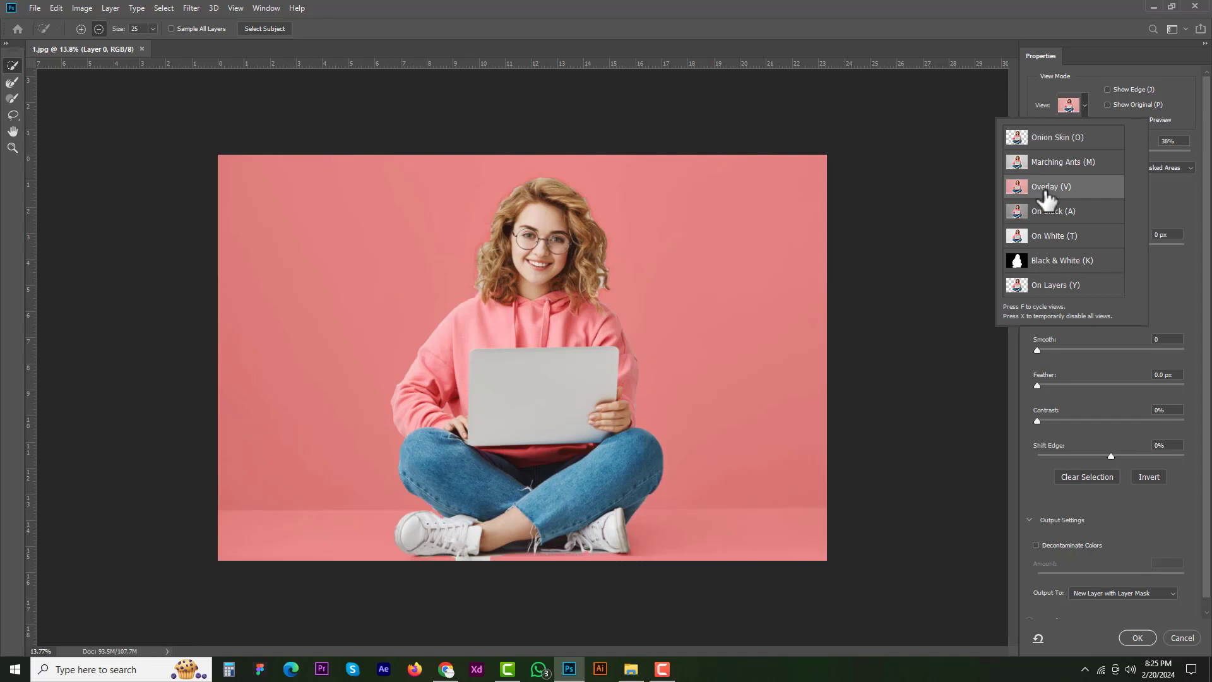
left_click(1044, 188)
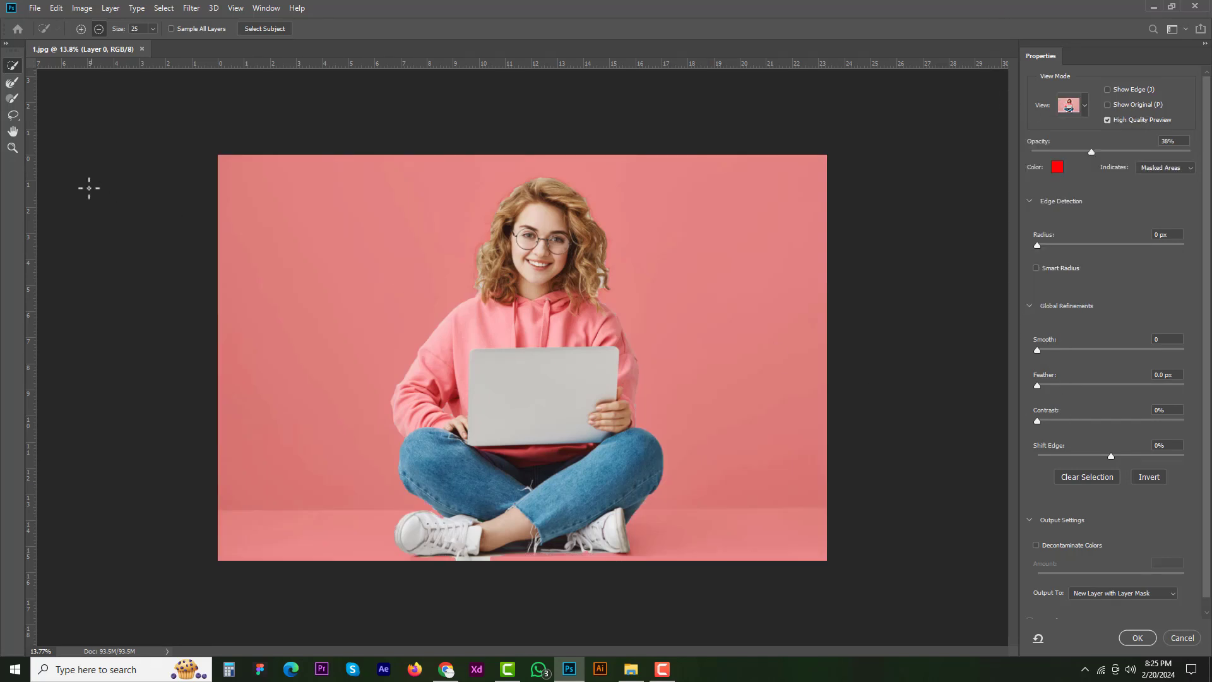
left_click(13, 83)
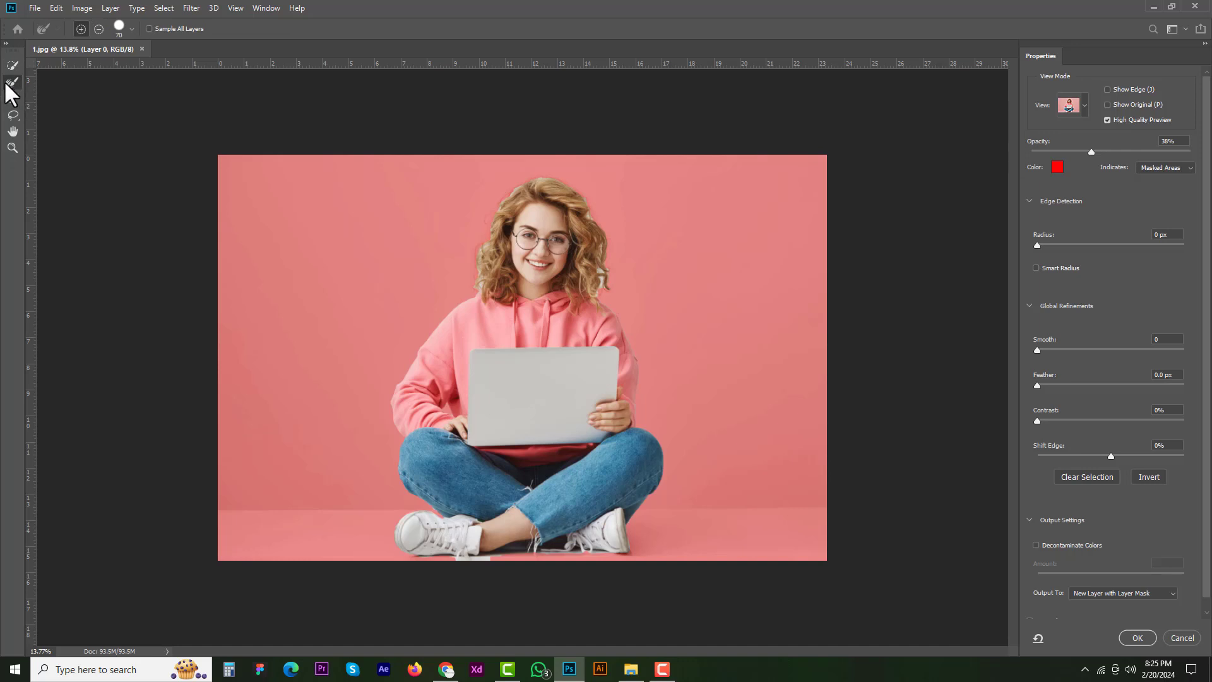
scroll(467, 300, "up", 3)
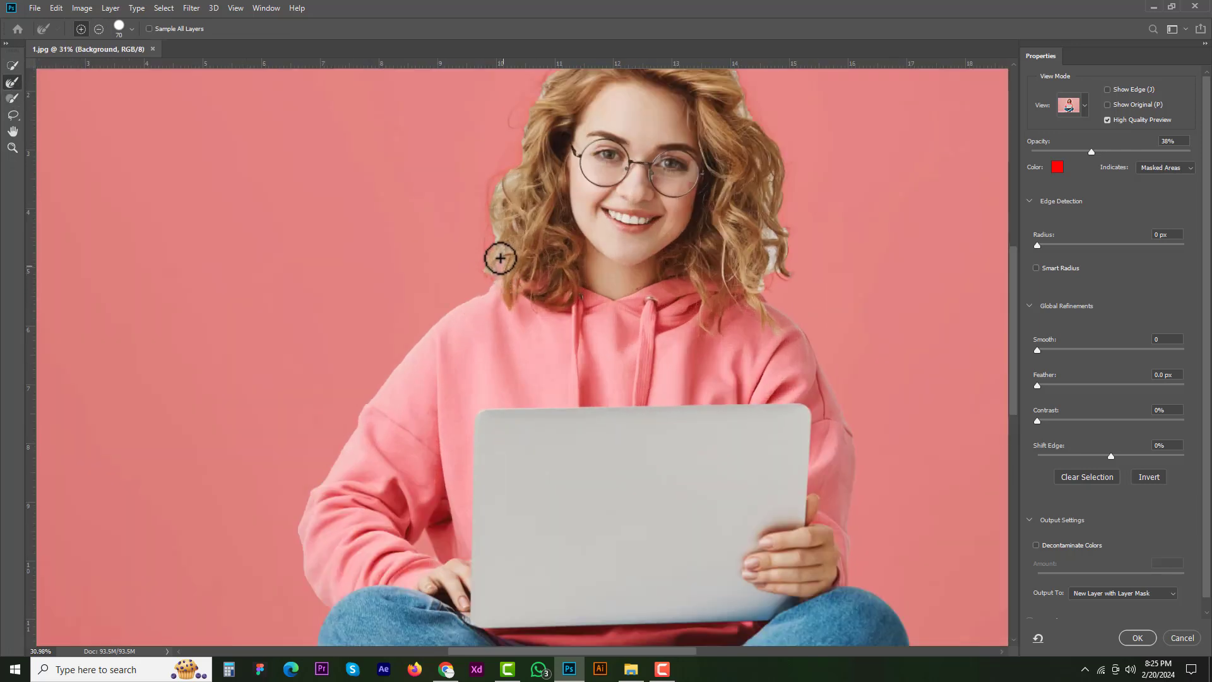
left_click_drag(501, 258, 500, 188)
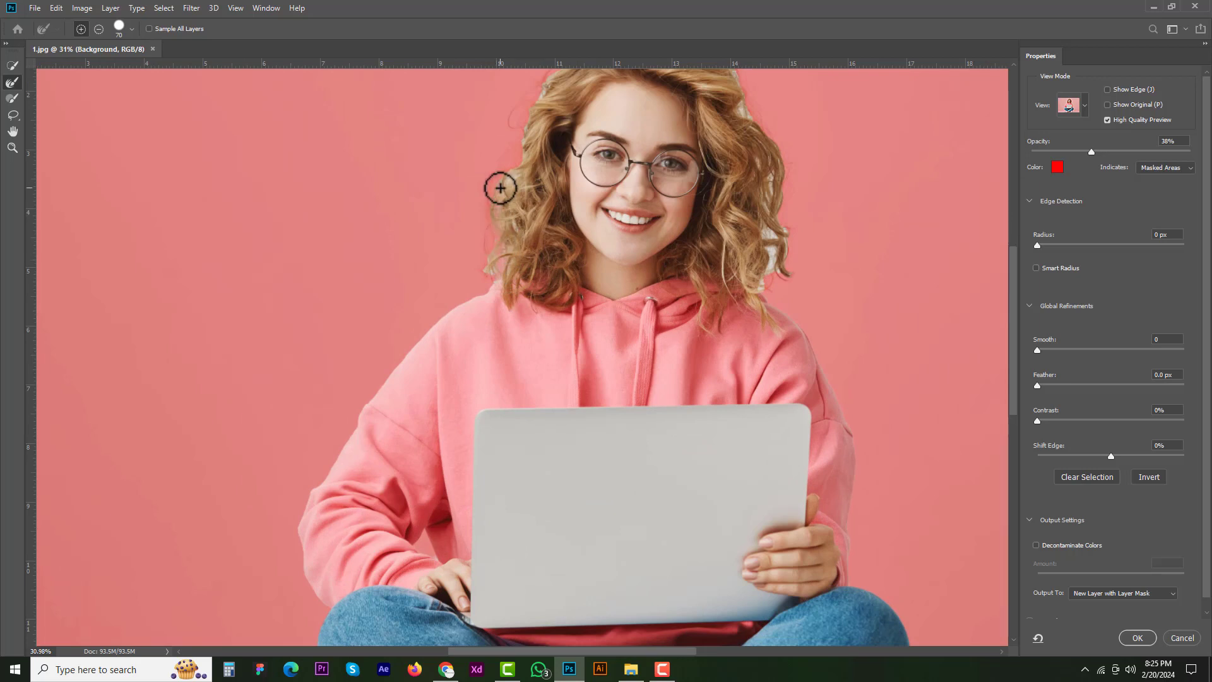
Reduce the Refine Edge Brush to size 45 and brush over the curls along the right side of the hair
key("bracketleft")
key("bracketleft")
key("bracketleft")
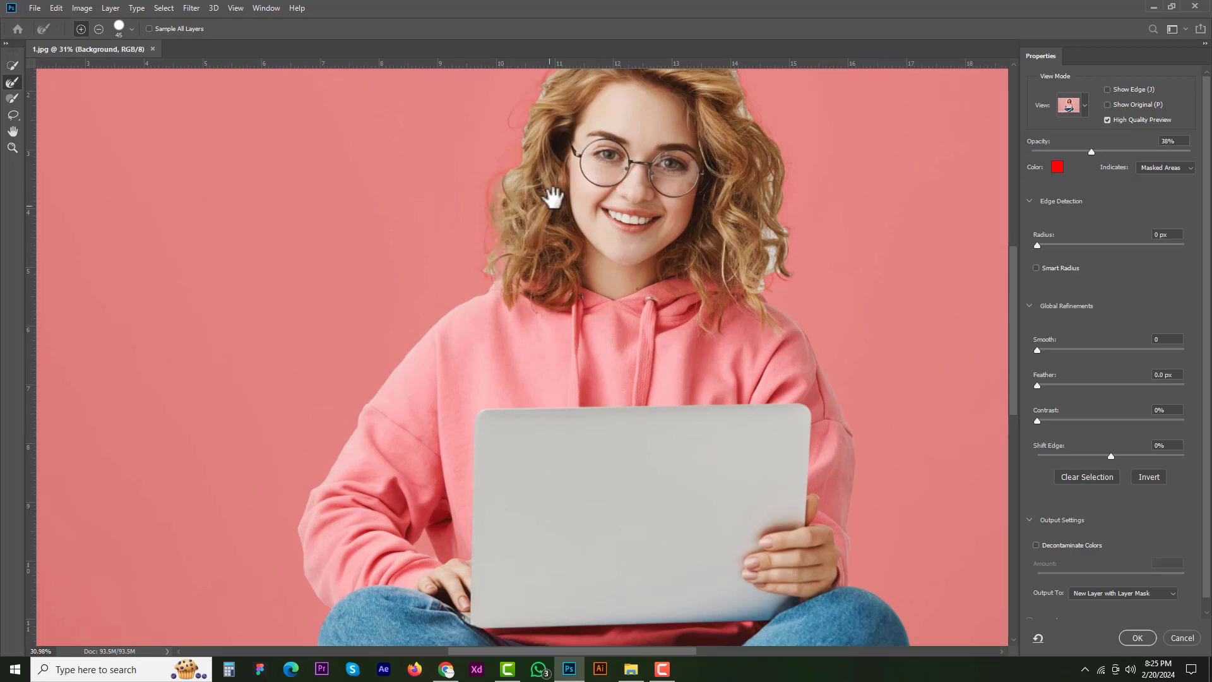
left_click_drag(555, 192, 480, 313)
left_click_drag(677, 405, 706, 381)
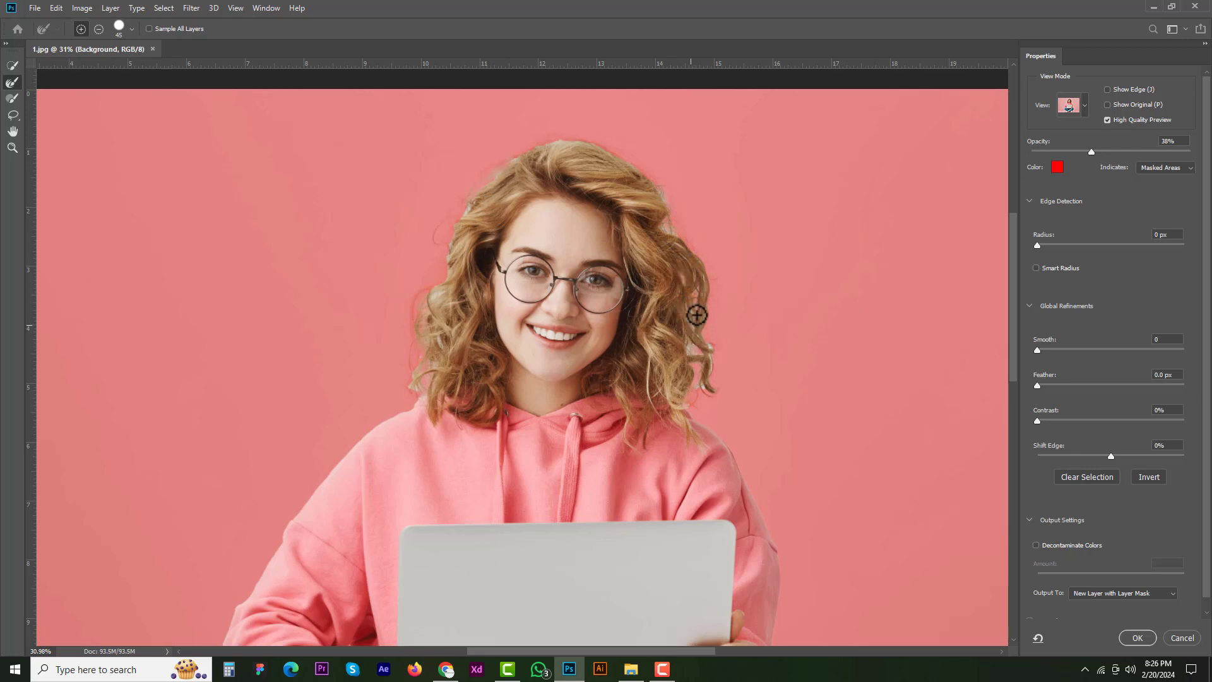
left_click_drag(697, 354, 699, 351)
Refine the remaining hair edges on the left side and around the top of the head
left_click_drag(438, 311, 428, 301)
mouse_move(477, 212)
left_mouse_down()
mouse_move(535, 166)
mouse_move(511, 200)
mouse_move(473, 208)
left_mouse_up()
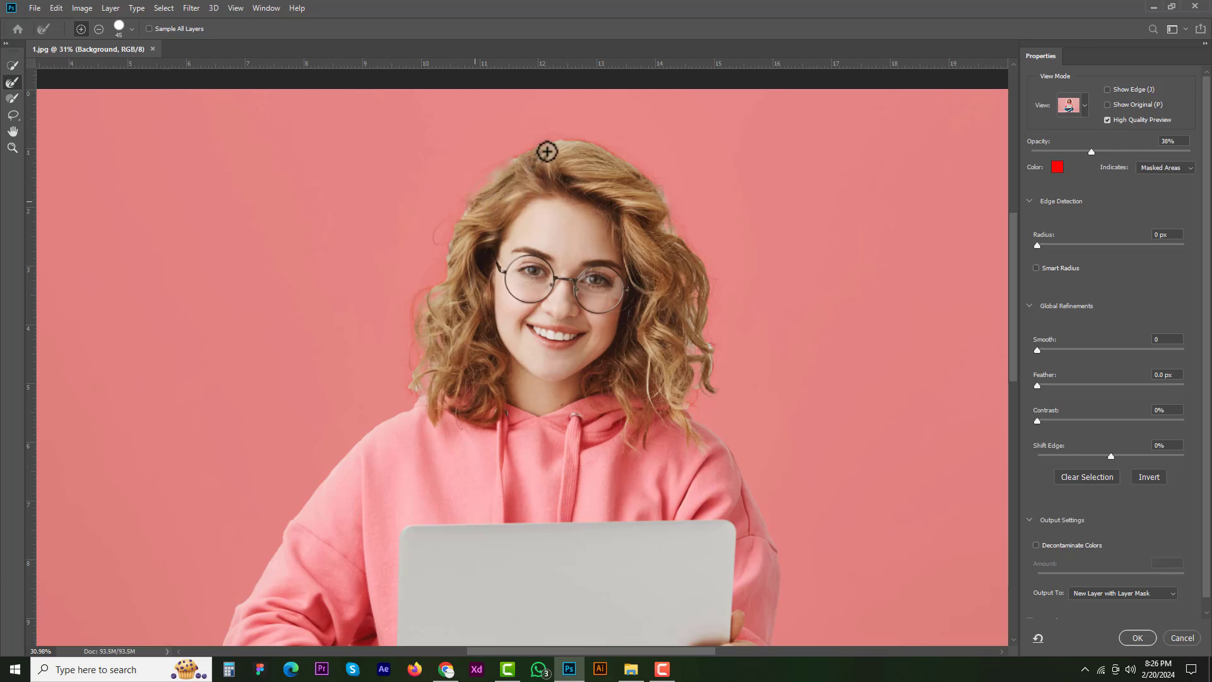
left_click_drag(744, 343, 685, 330)
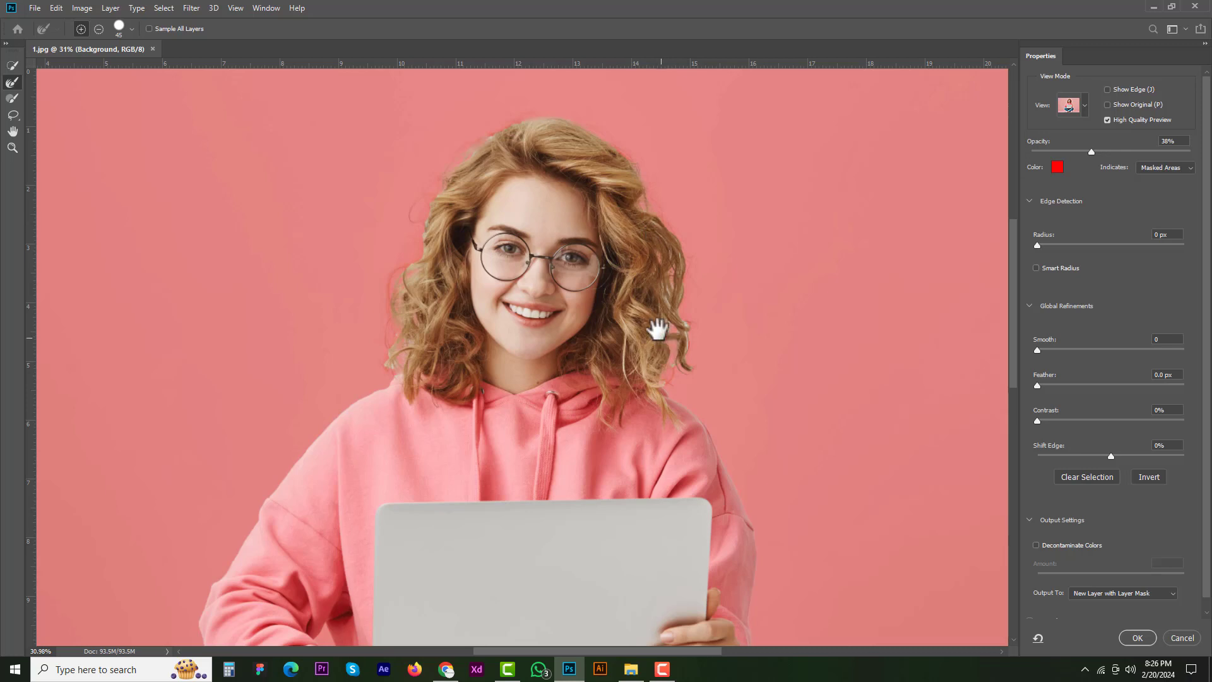
left_click_drag(657, 328, 649, 249)
left_click_drag(761, 274, 748, 346)
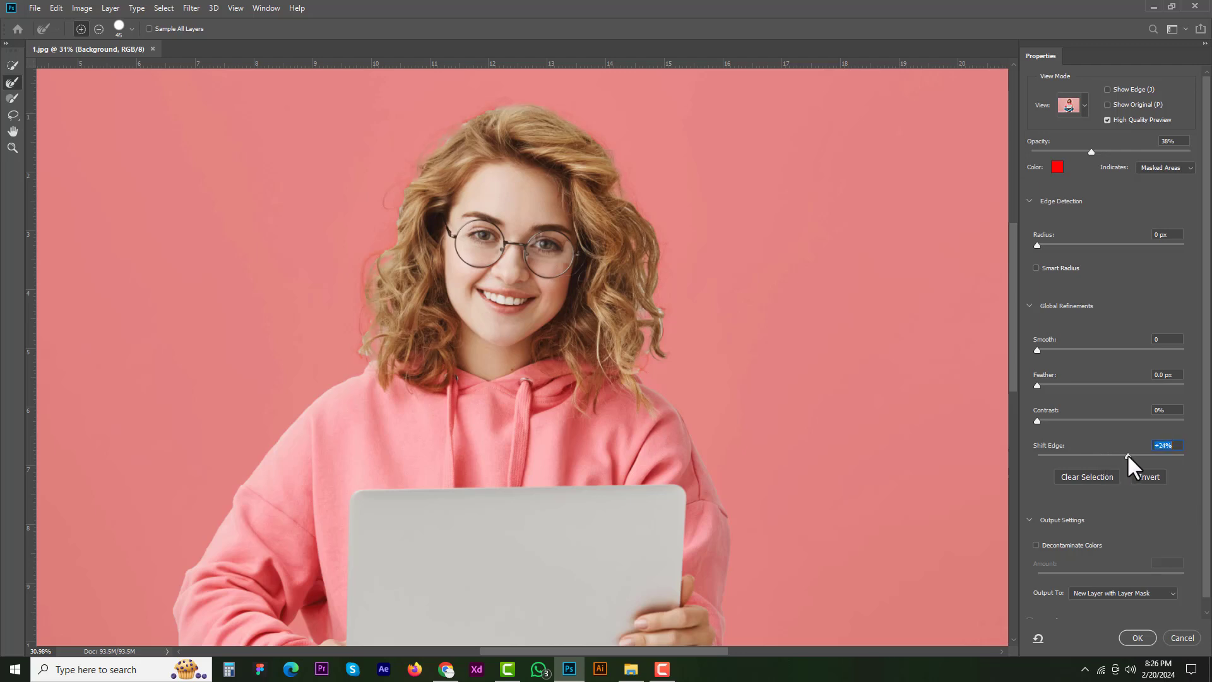
Reset Shift Edge to 0% and try Decontaminate Colors, switching it off again
type("0")
left_click(1062, 547)
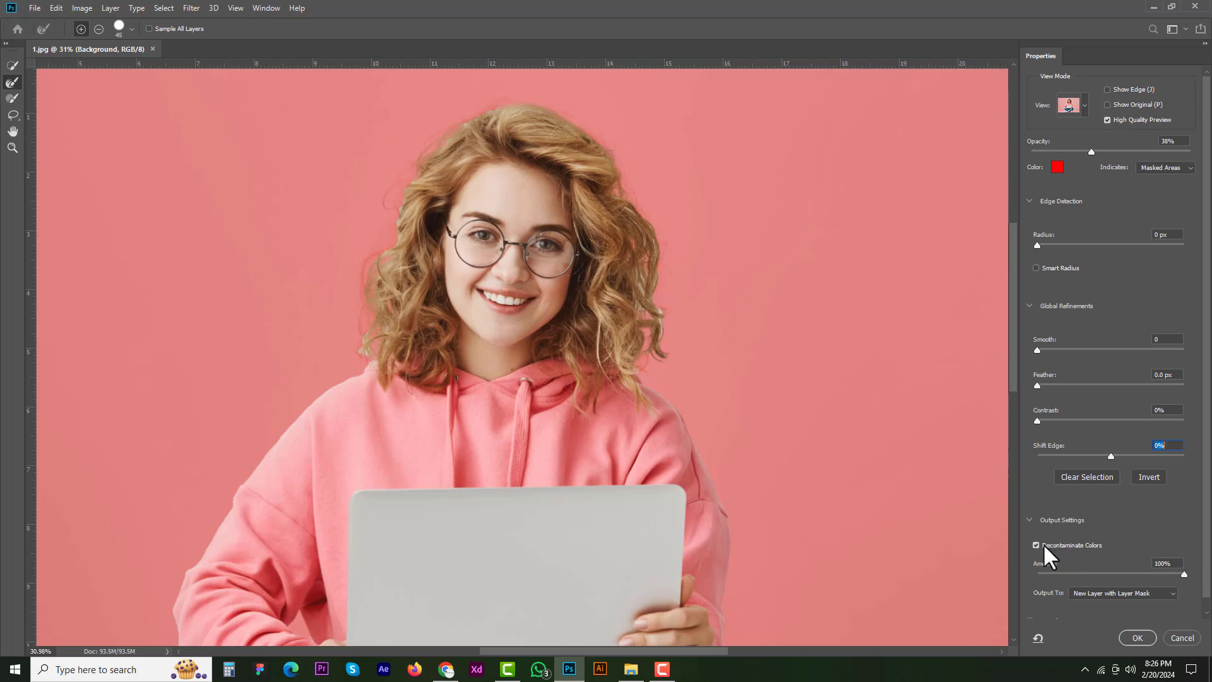
left_click(1044, 545)
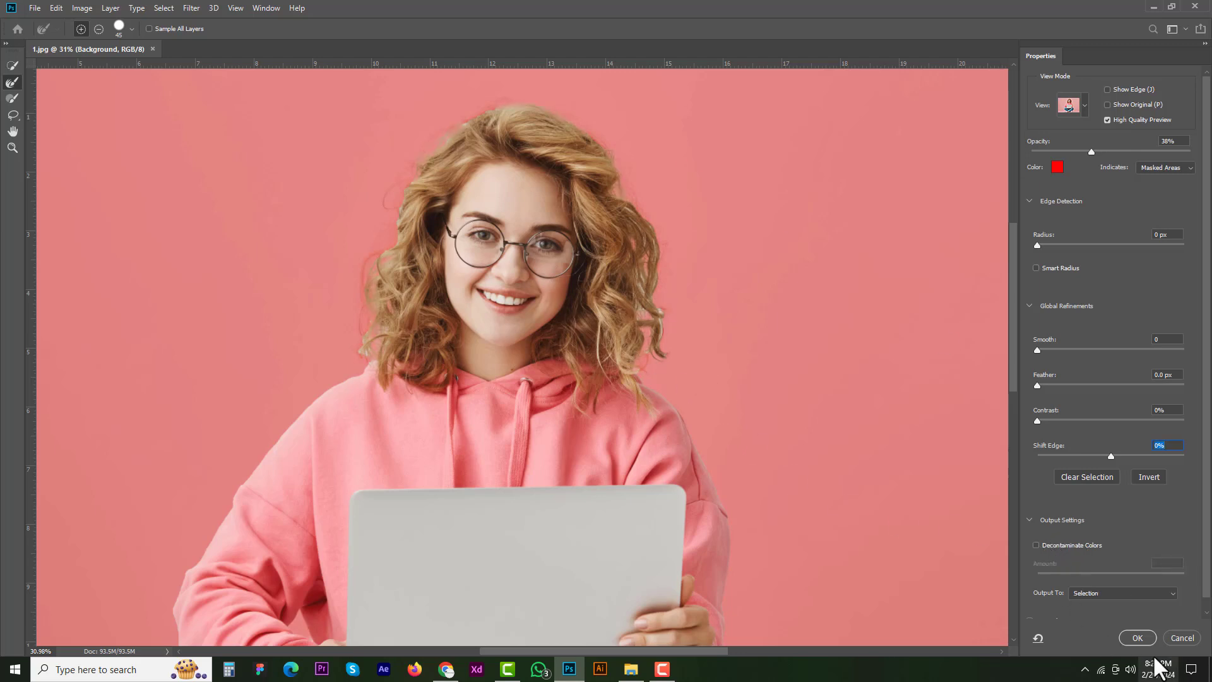
Output the refined result as a selection and turn it into a layer mask on the photo layer
scroll(724, 392, "down", 3)
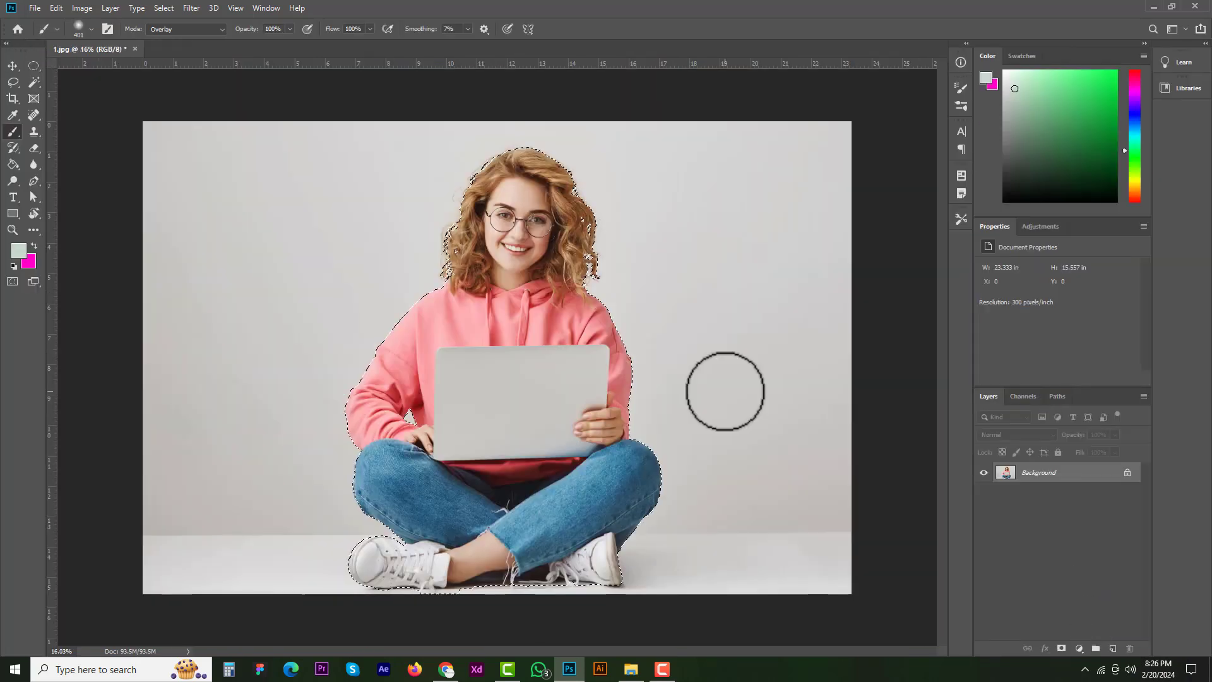
left_click(1061, 649)
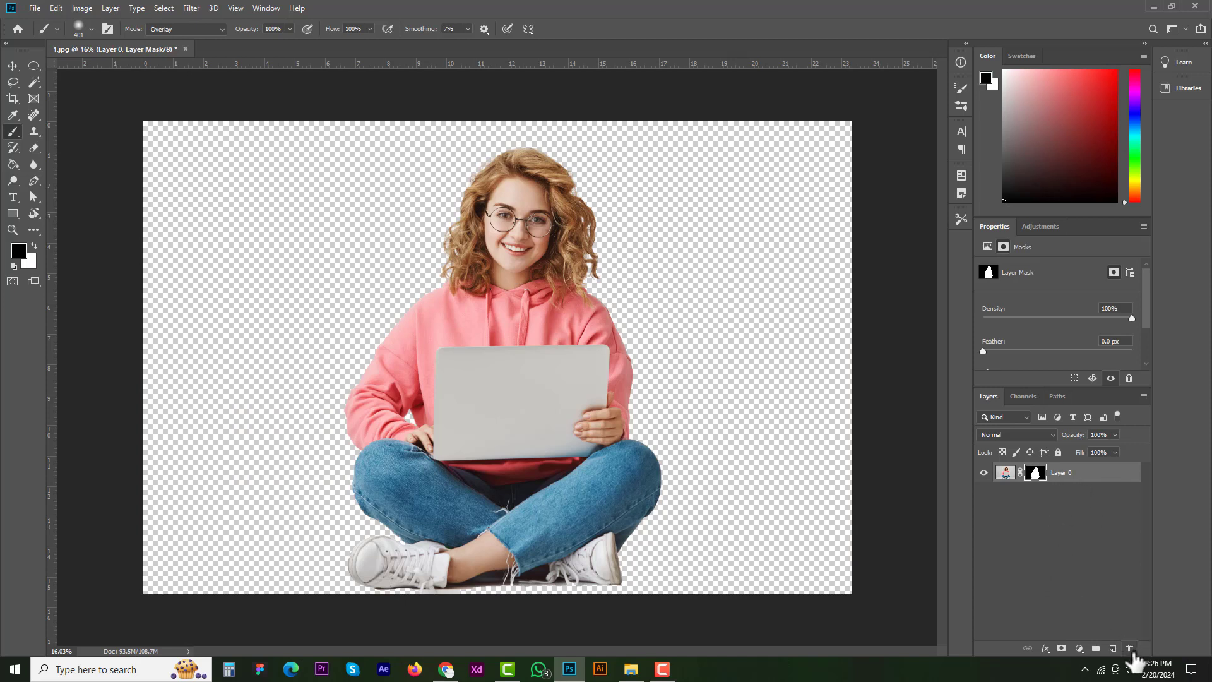
Add a new layer beneath the masked woman and fill it with the pale green foreground color
left_click(1113, 649)
left_click_drag(1067, 499, 1070, 503)
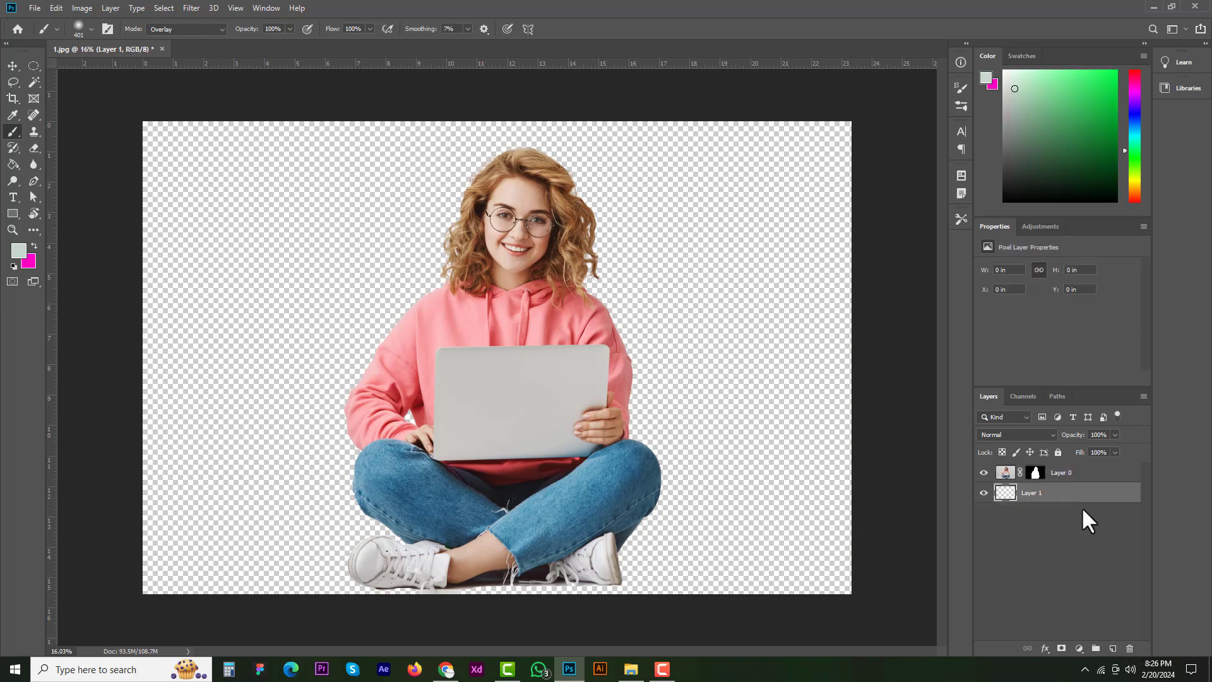
key("alt+BackSpace")
key("ctrl+BackSpace")
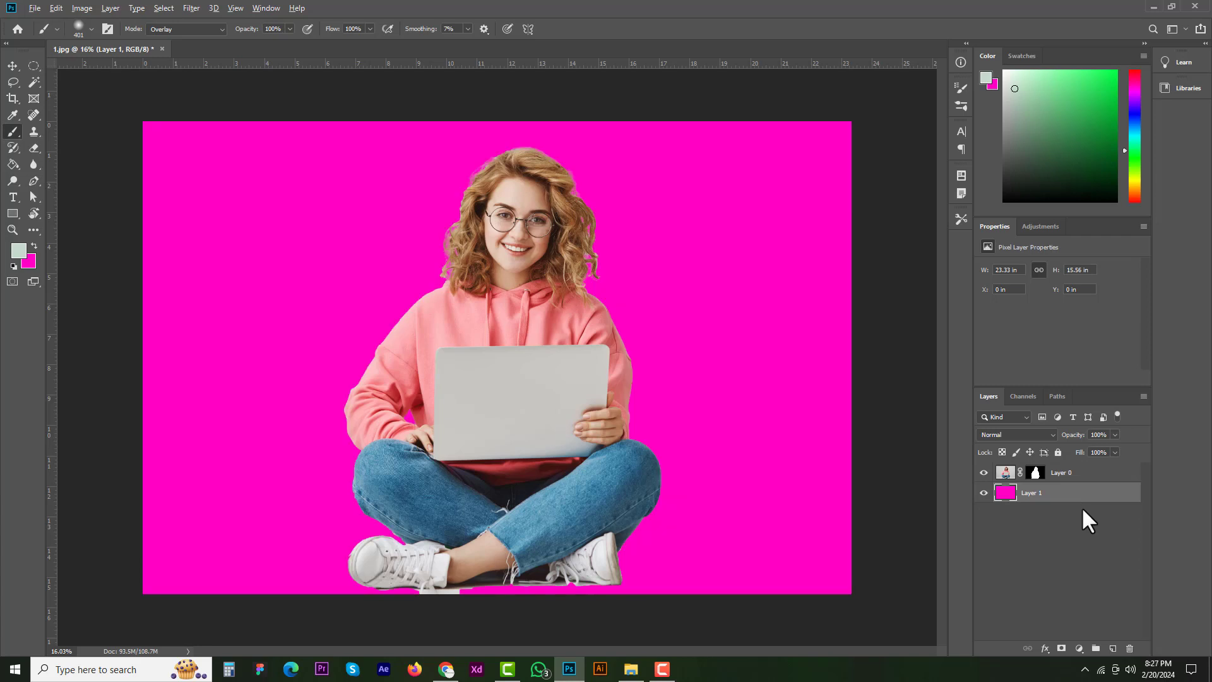
key("alt+BackSpace")
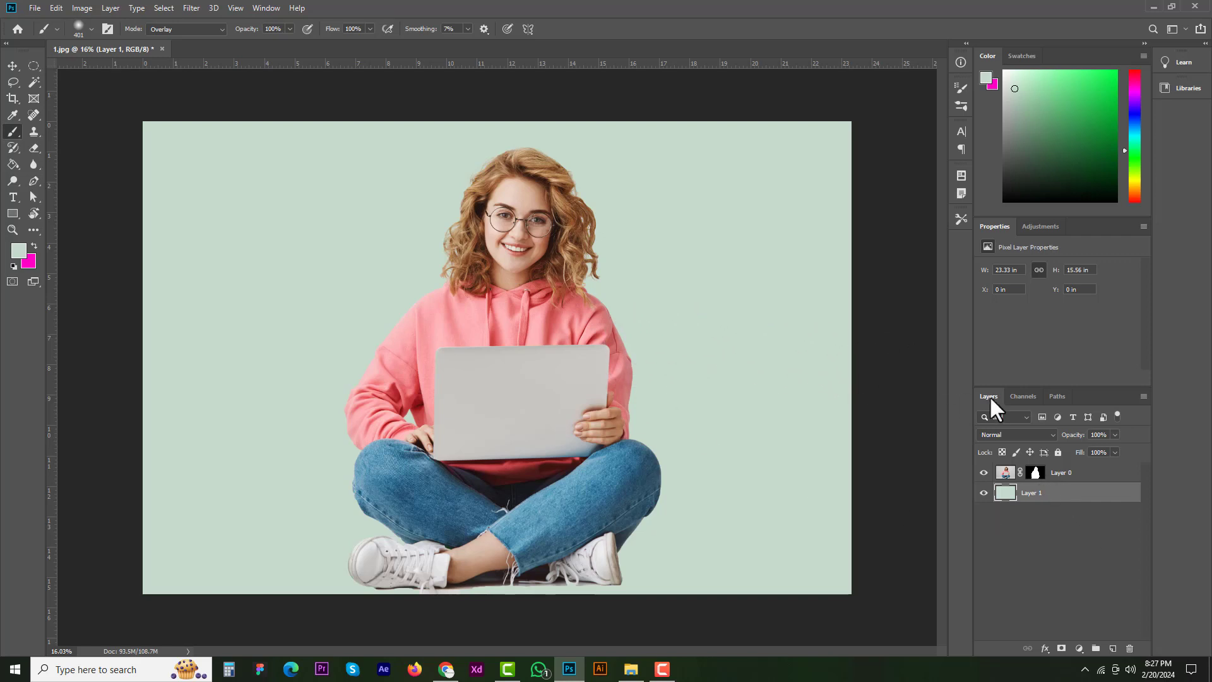
left_click(1024, 398)
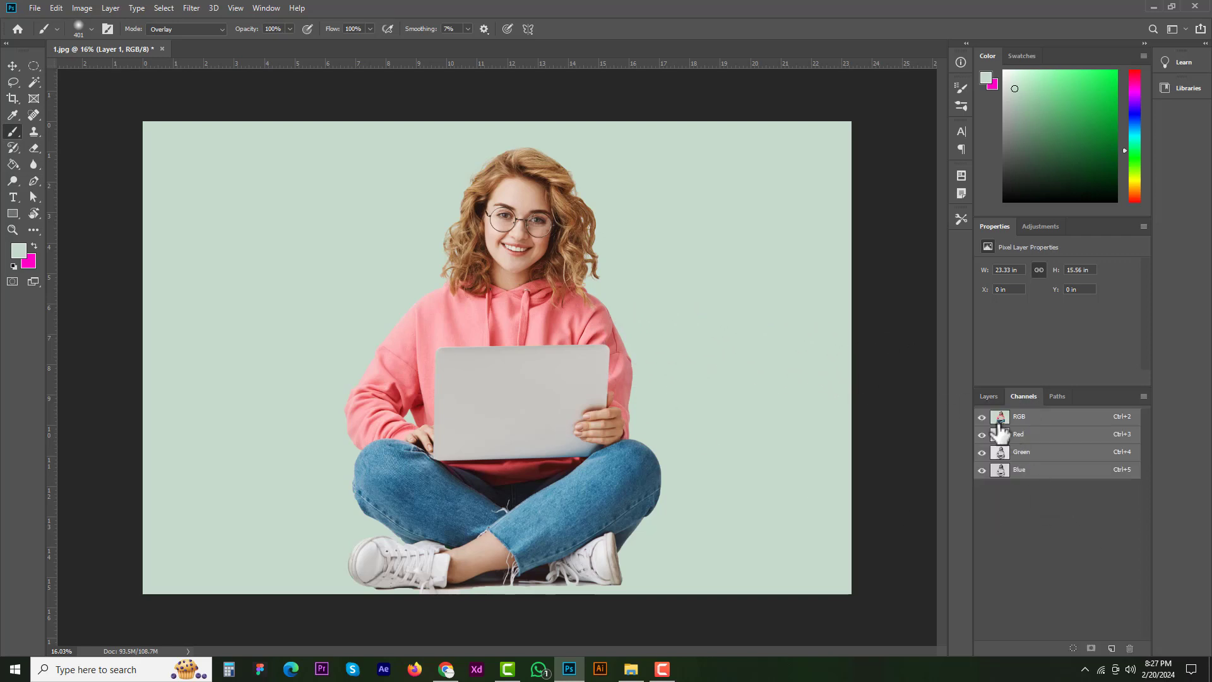
left_click(988, 396)
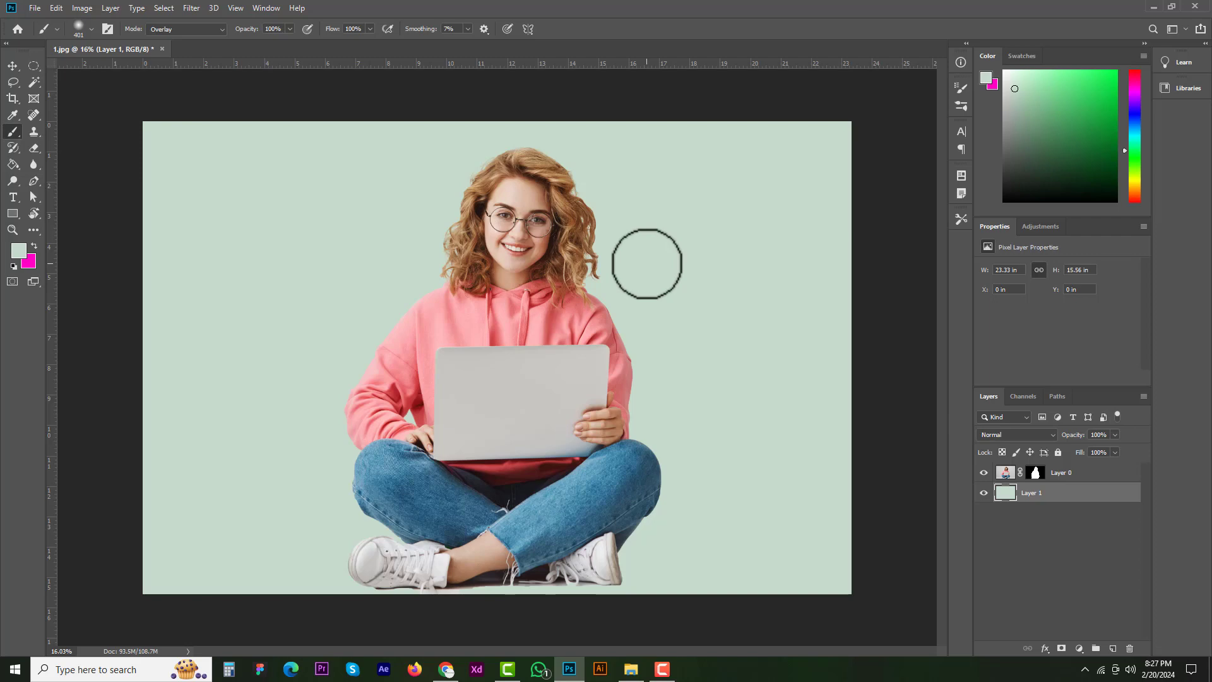
Open the tree landscape image 2.jpg from the file explorer as a separate document
left_click(633, 673)
left_click_drag(184, 118, 521, 226)
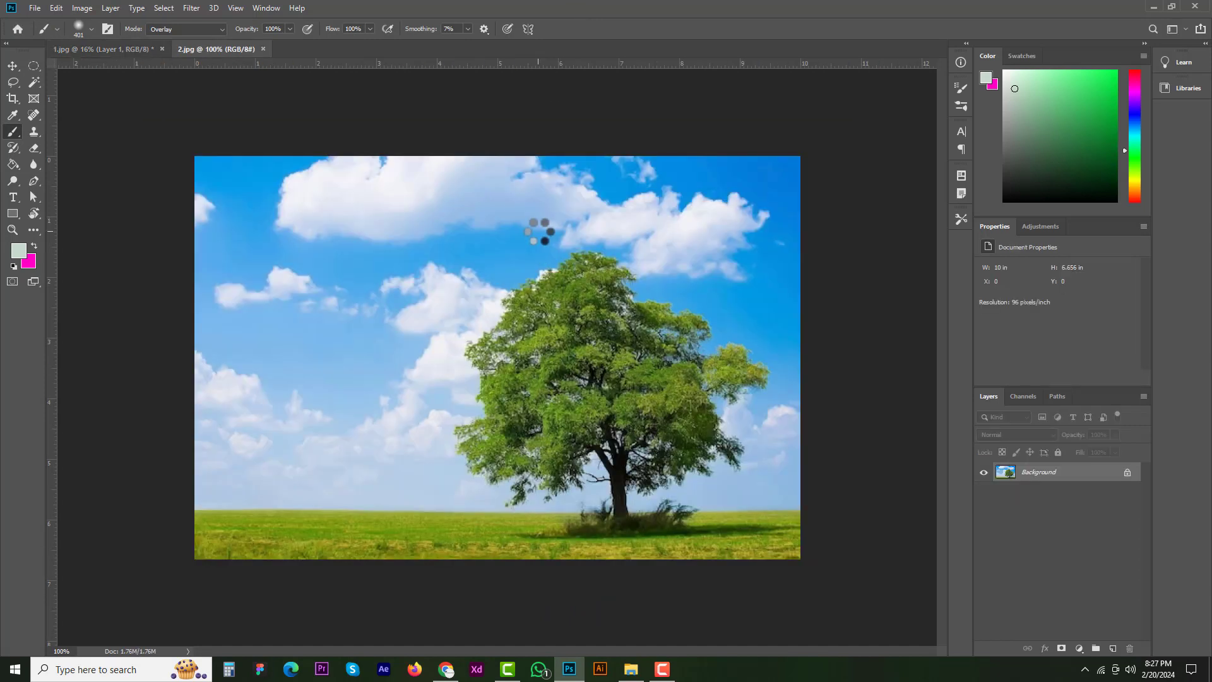
Review the finished woman cutout in 1.jpg and return to the tree image 2.jpg
left_click(121, 50)
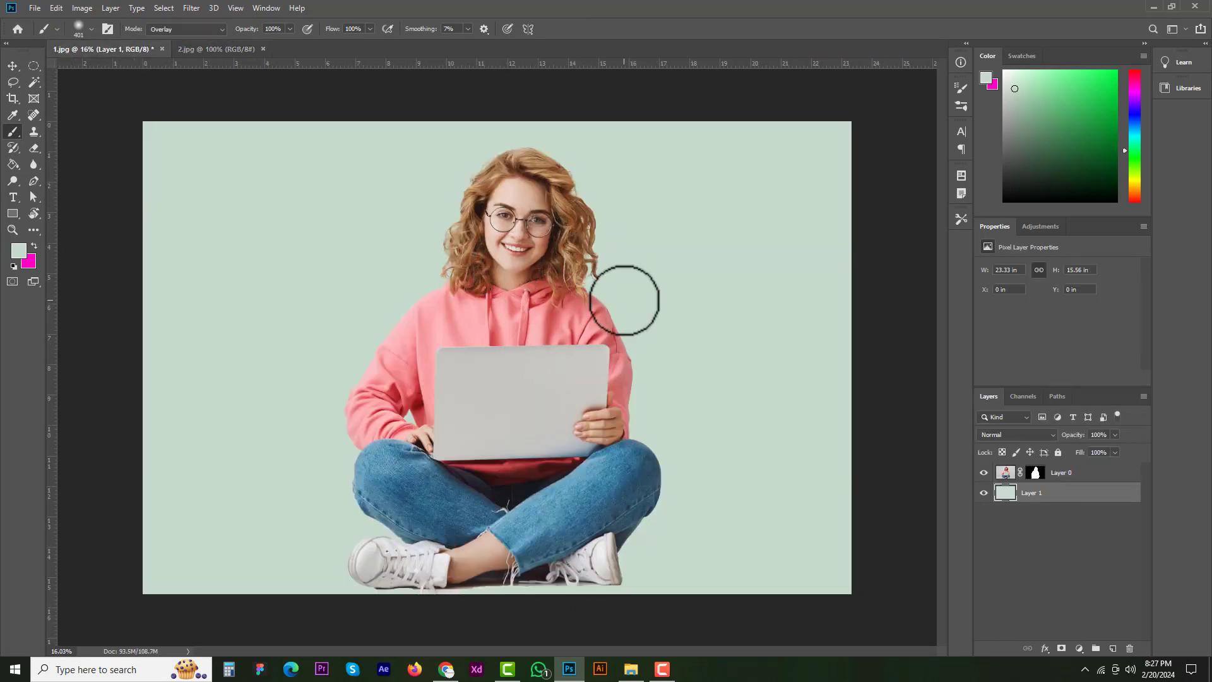
left_click(224, 50)
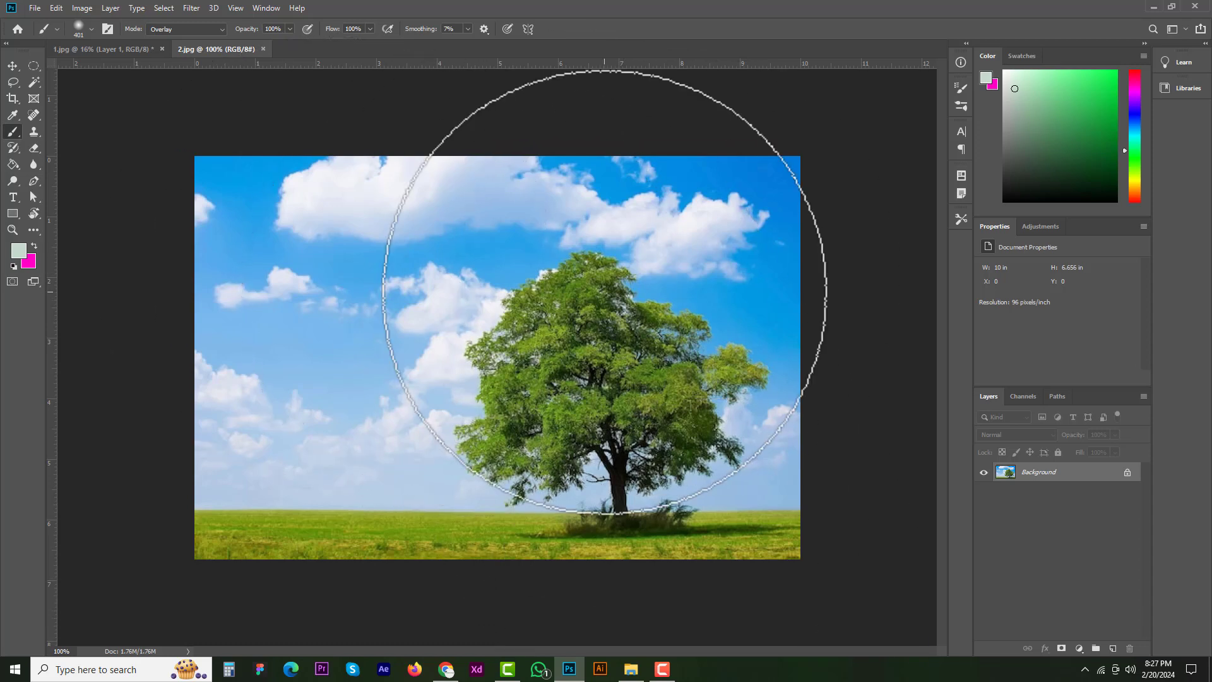
Try erasing several areas of blue sky and cloud around the tree with the Magic Eraser Tool, and undo the erasures
mouse_move(36, 150)
left_mouse_down()
mouse_move(89, 183)
mouse_move(93, 174)
left_mouse_up()
left_click(360, 256)
left_click(426, 193)
left_click(698, 189)
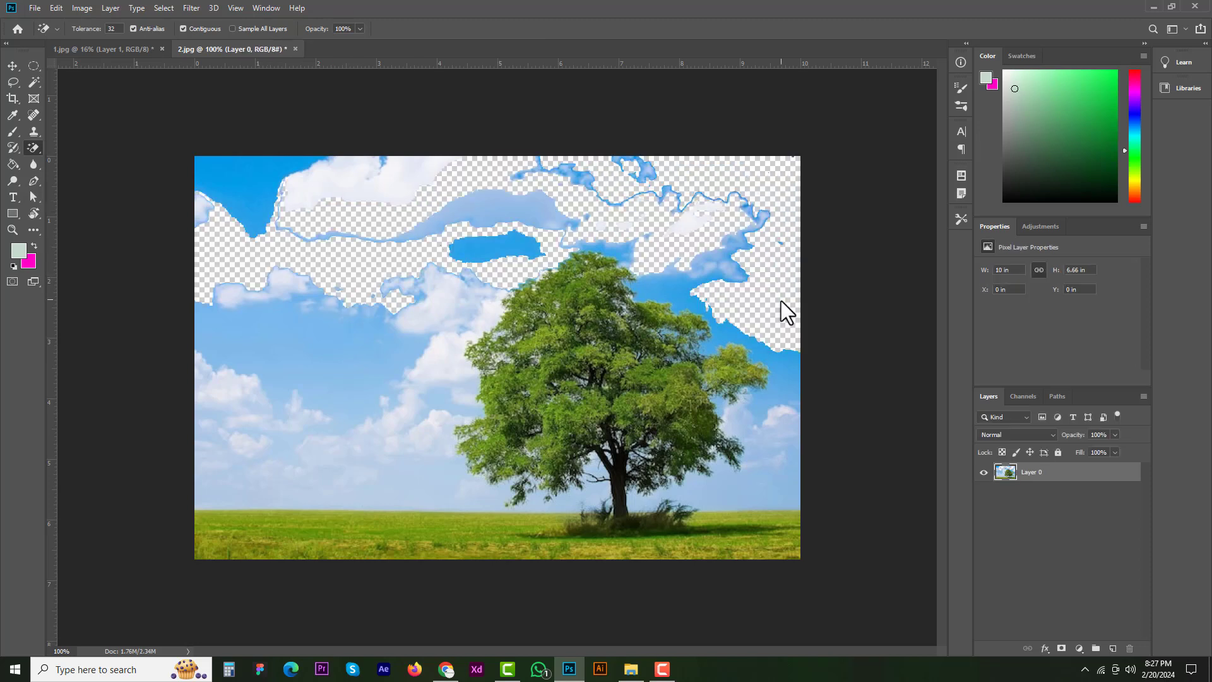
key("ctrl+z")
key("ctrl+z")
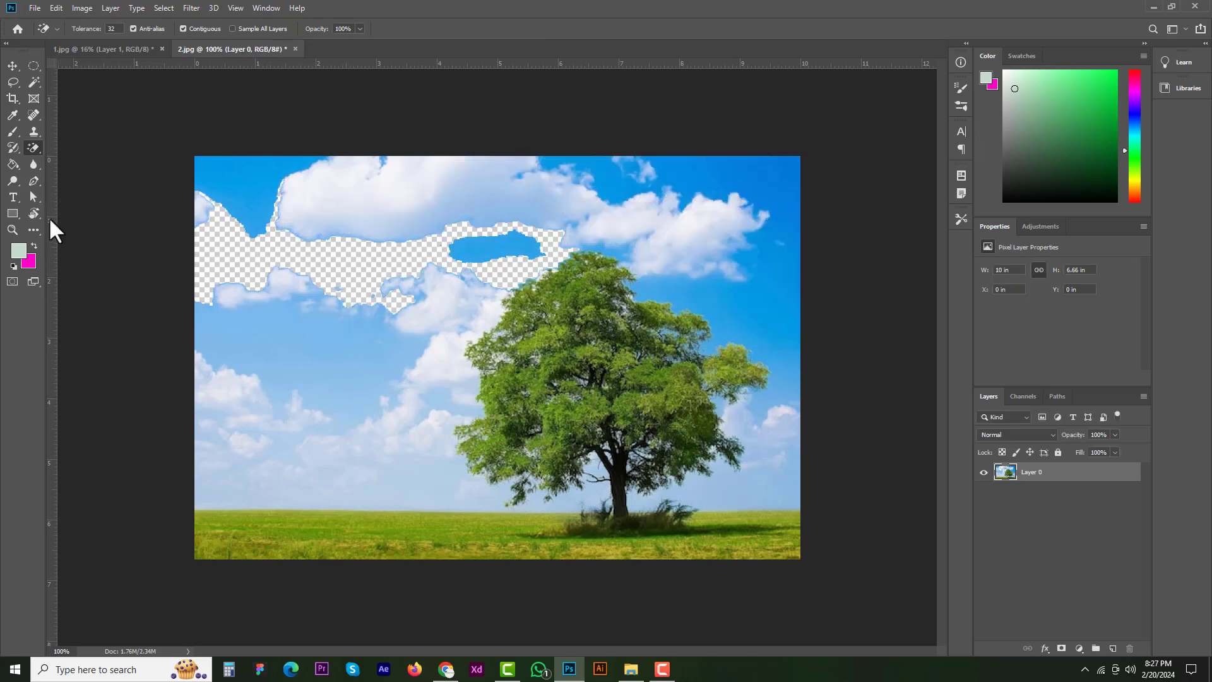
key("ctrl+z")
Try erasing the sky with the Background Eraser Tool using a brush of 102 px, and undo the strokes
left_click_drag(33, 148, 94, 173)
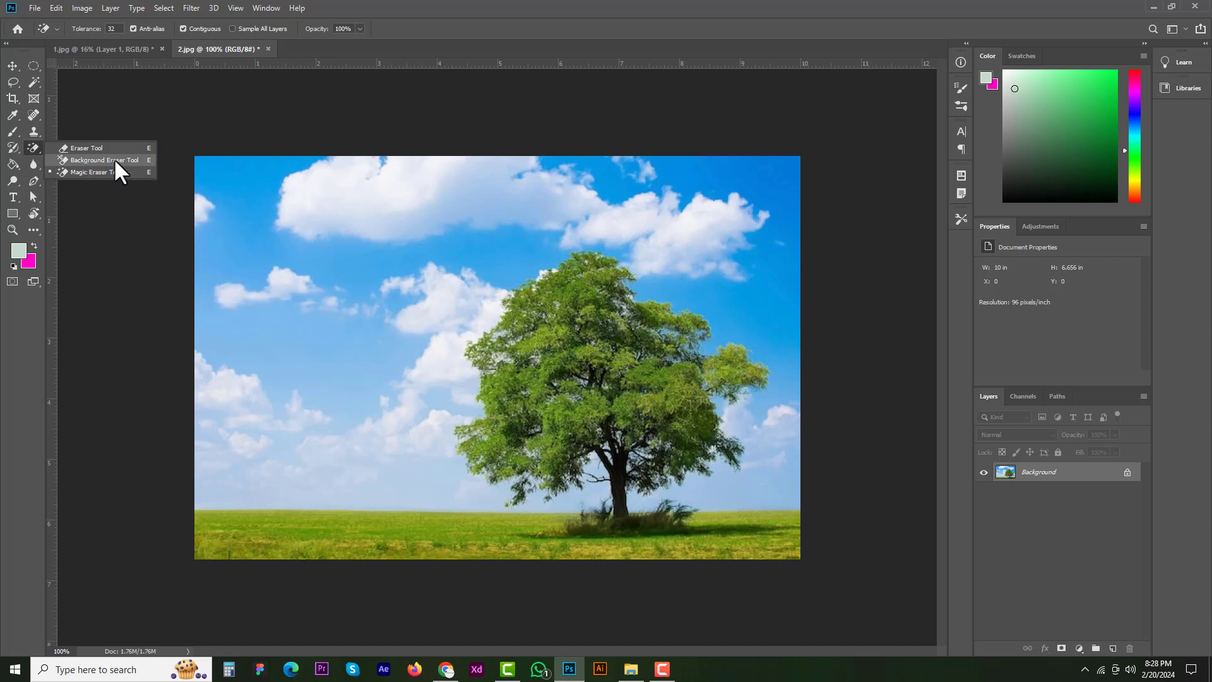
left_click(97, 161)
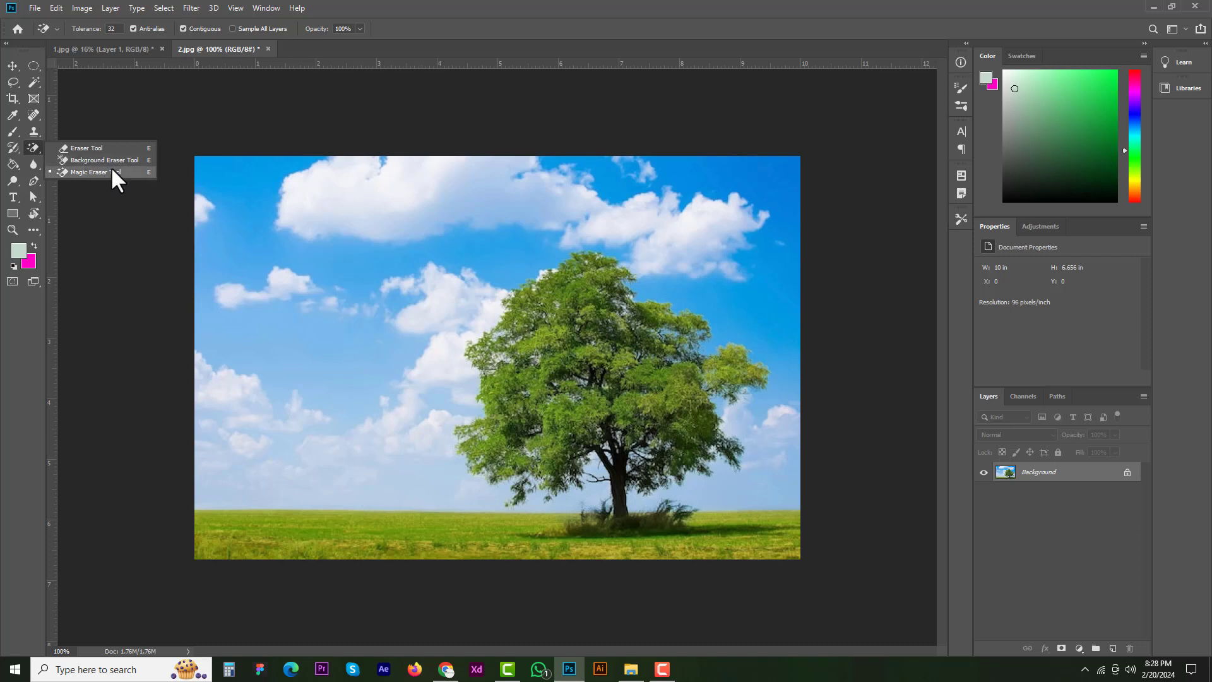
right_click(375, 277)
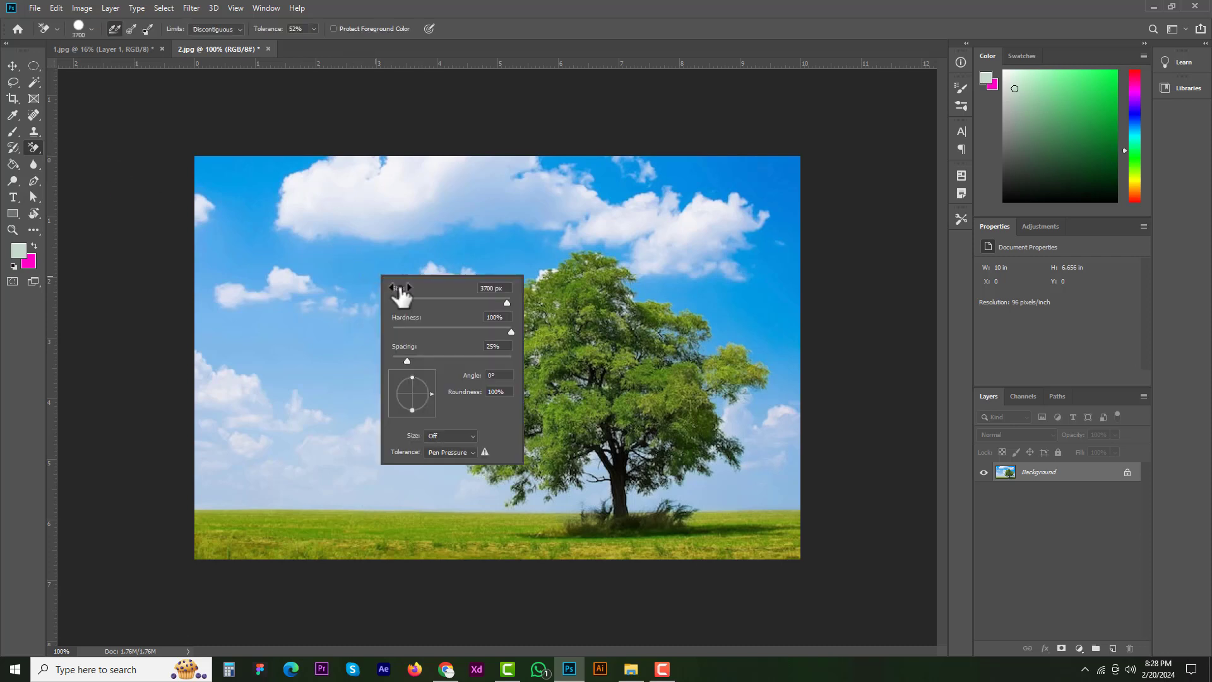
left_click(302, 220)
mouse_move(394, 256)
left_mouse_down()
mouse_move(565, 311)
mouse_move(528, 293)
left_mouse_up()
key("ctrl+z")
key("ctrl+z")
key("ctrl+z")
key("ctrl+z")
key("ctrl+z")
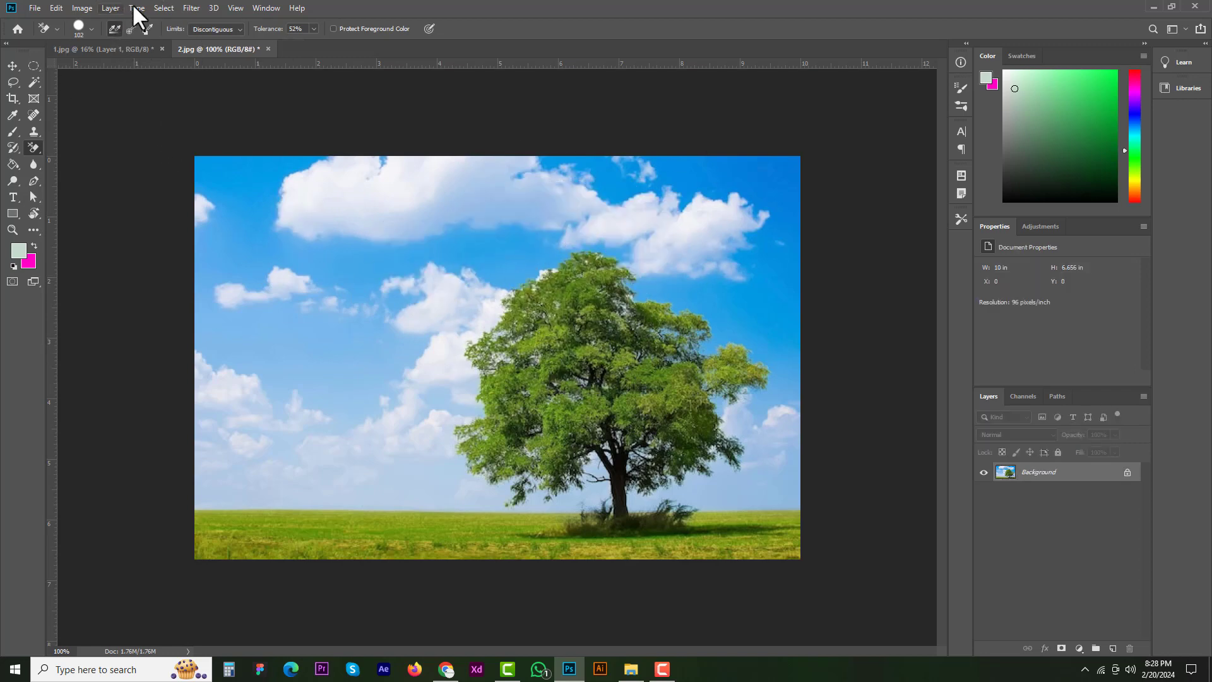
Try isolating the tree in Select and Mask with the Onion Skin view at 100% transparency, and cancel the workspace
left_click(115, 8)
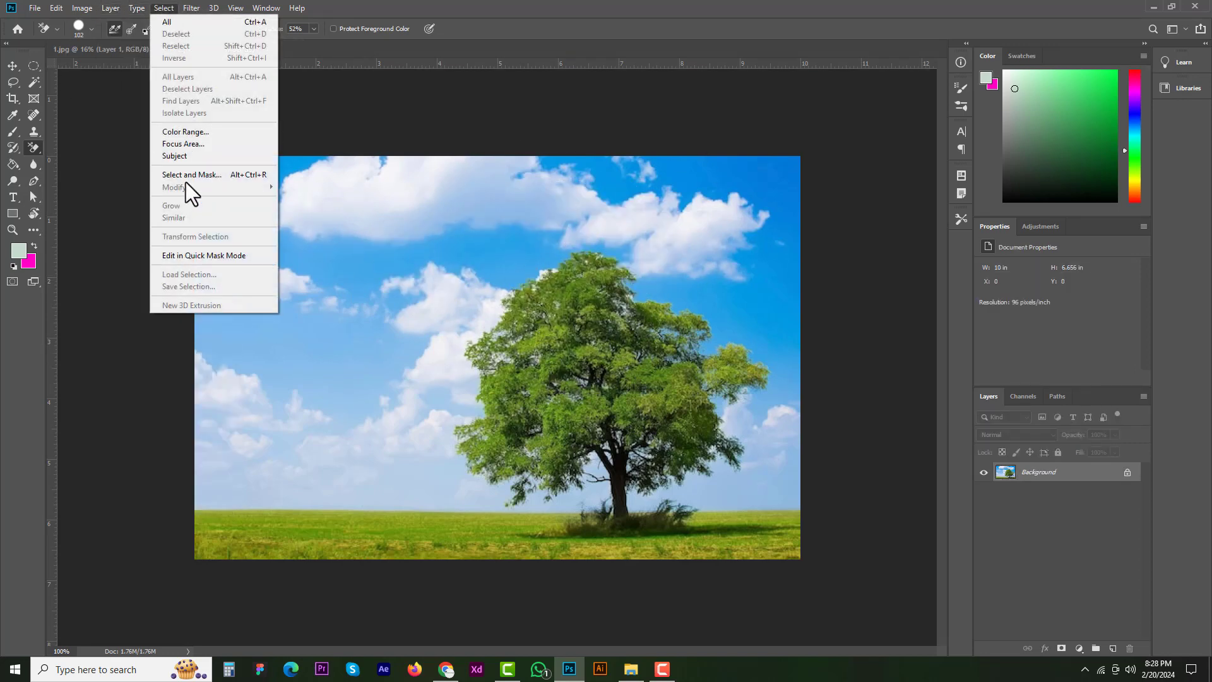
left_click(190, 175)
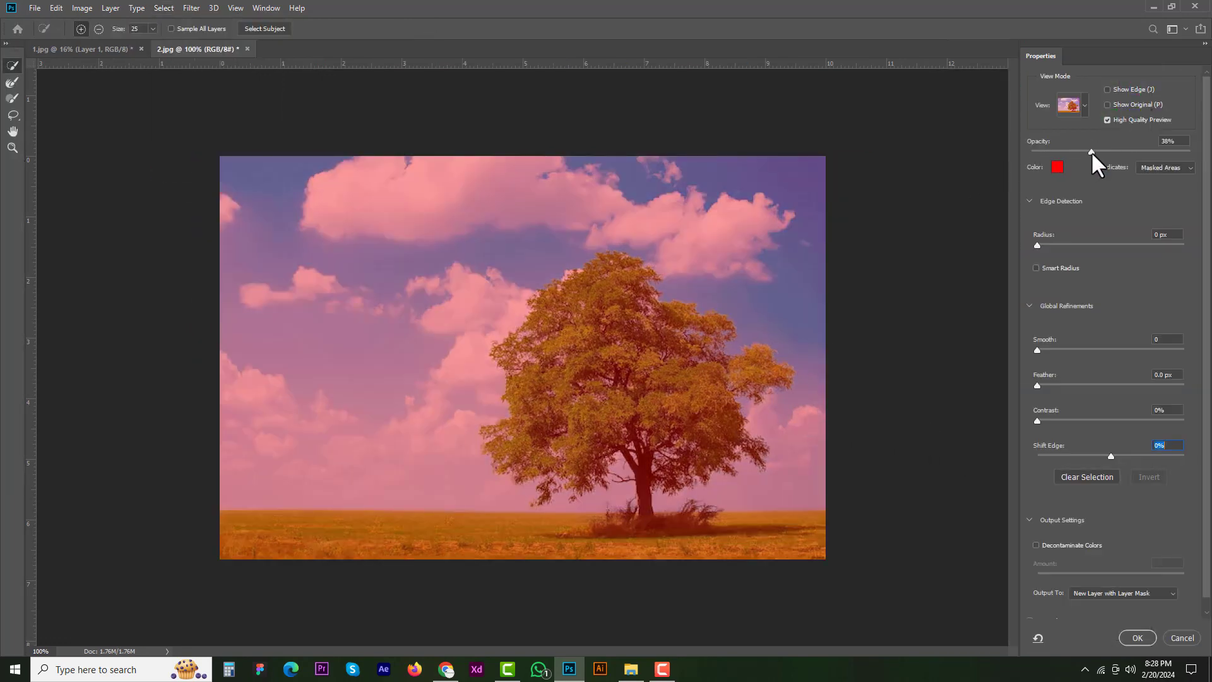
left_click(1071, 105)
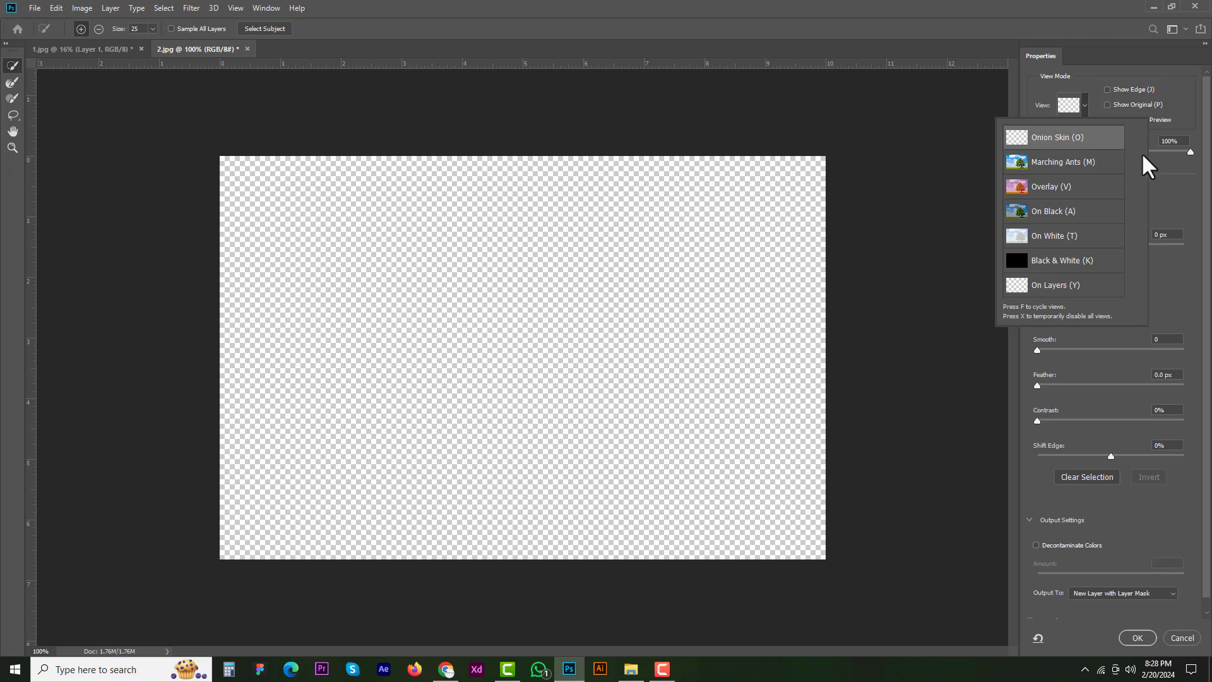
left_click(266, 51)
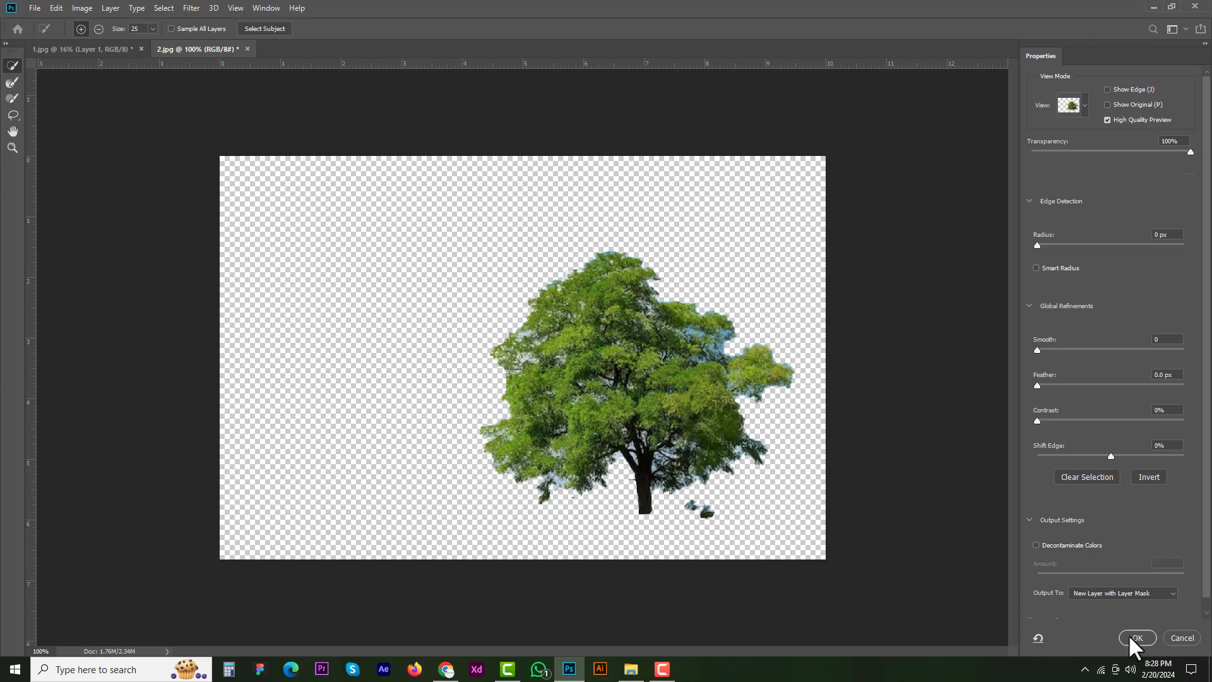
left_click(1176, 638)
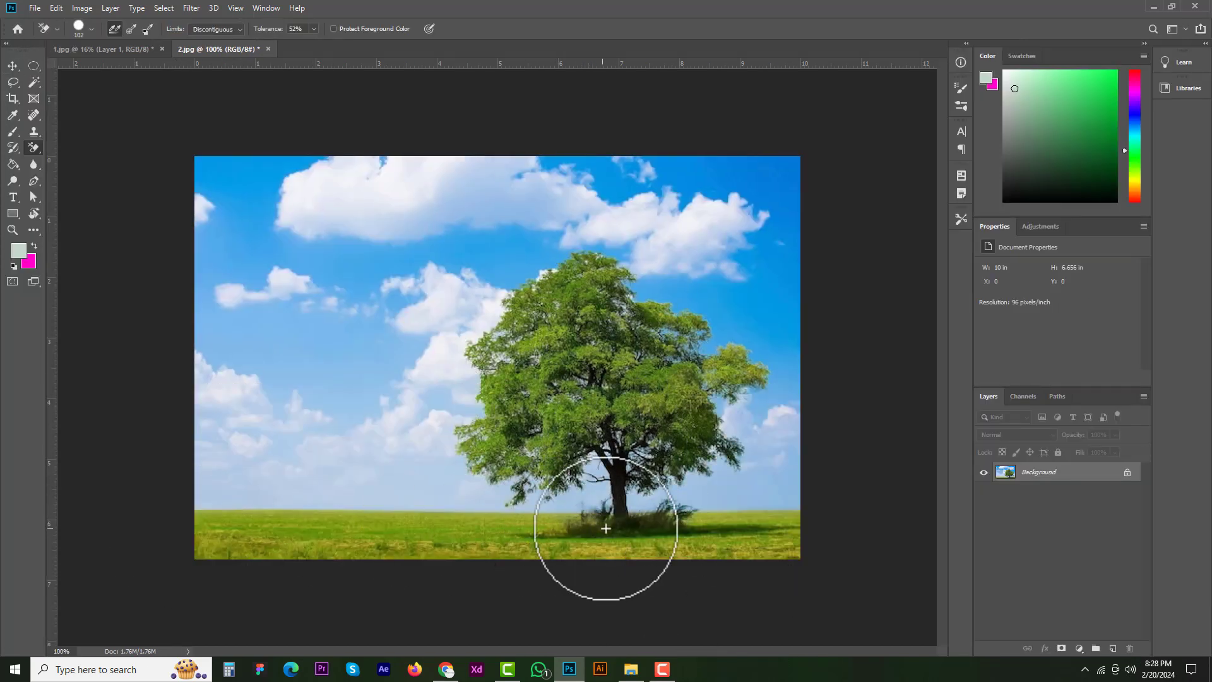
Compare the Red, Green and Blue channels of the tree image one by one, ending on Blue
left_click(1025, 395)
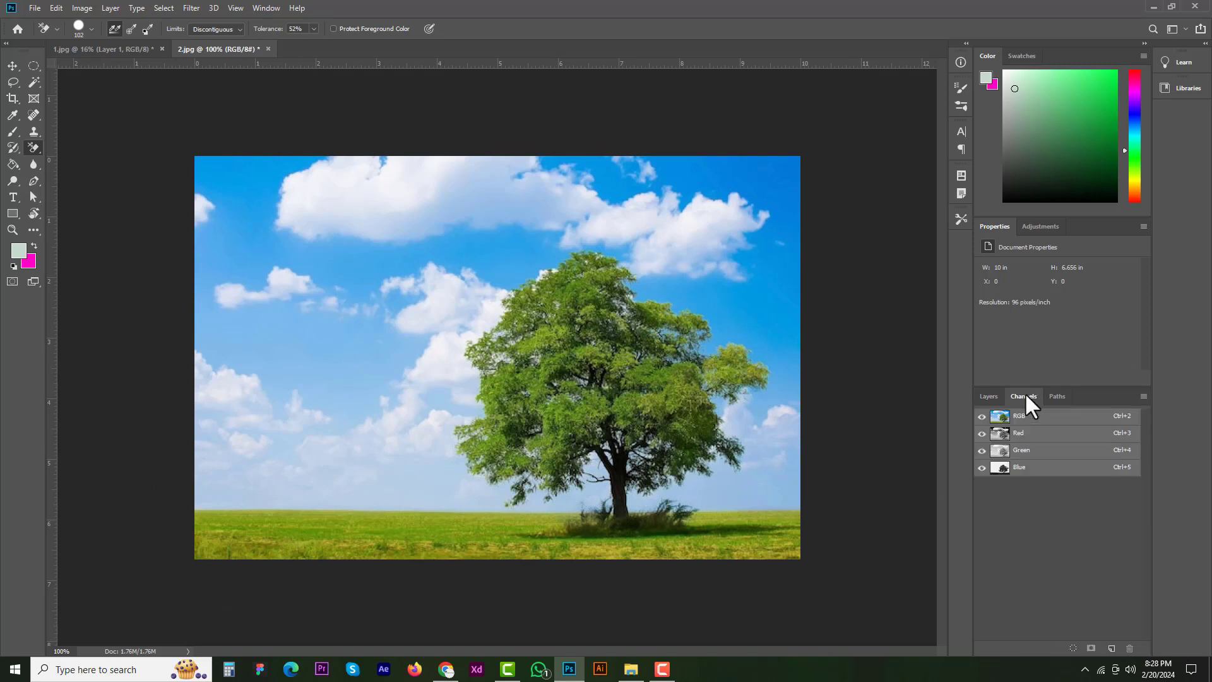
left_click(110, 7)
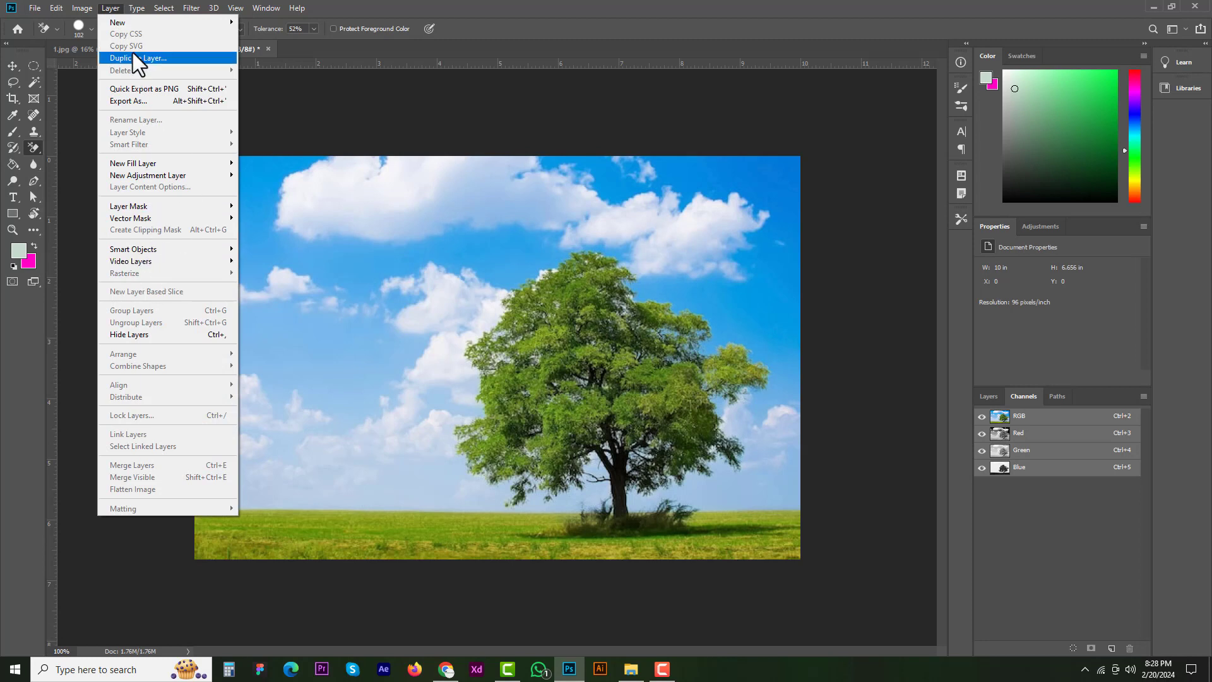
mouse_move(165, 9)
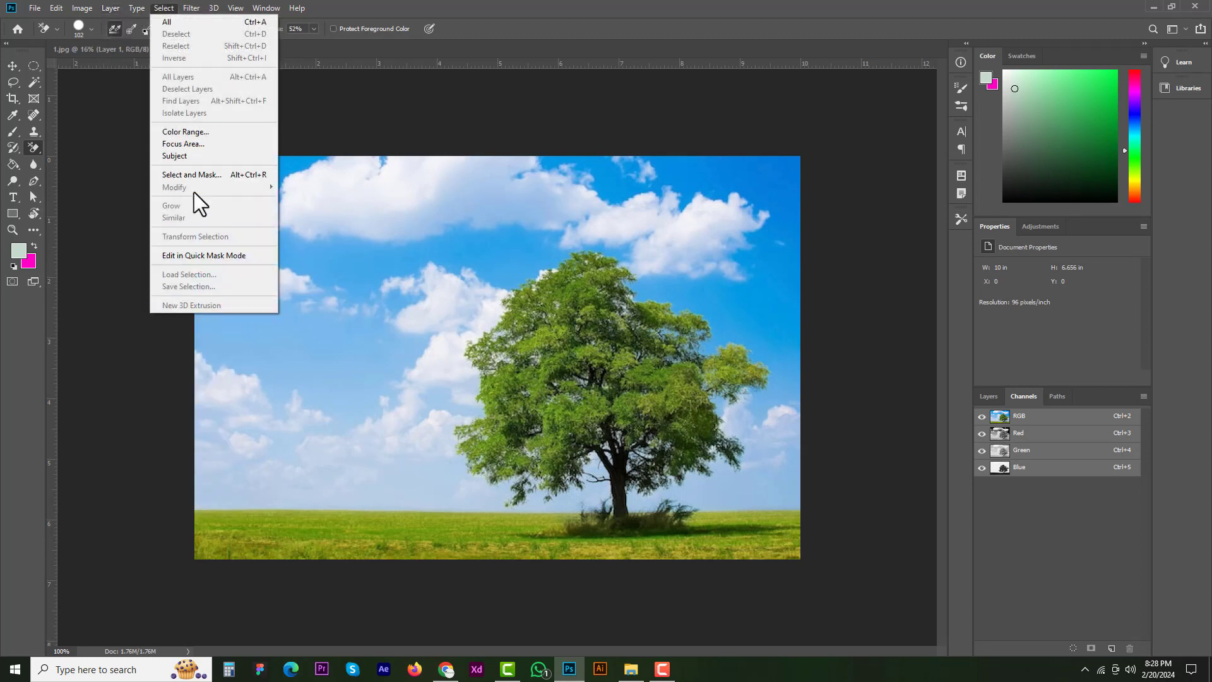
left_click(1022, 393)
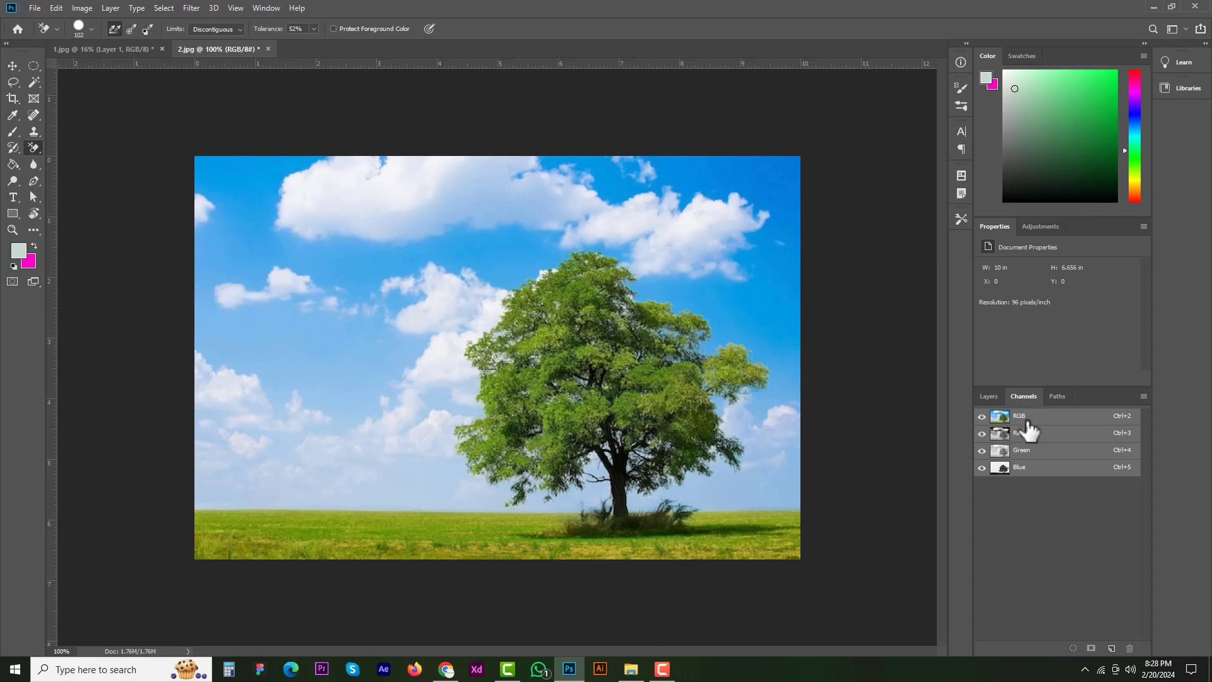
left_click(1025, 434)
left_click(1029, 450)
left_click(1031, 468)
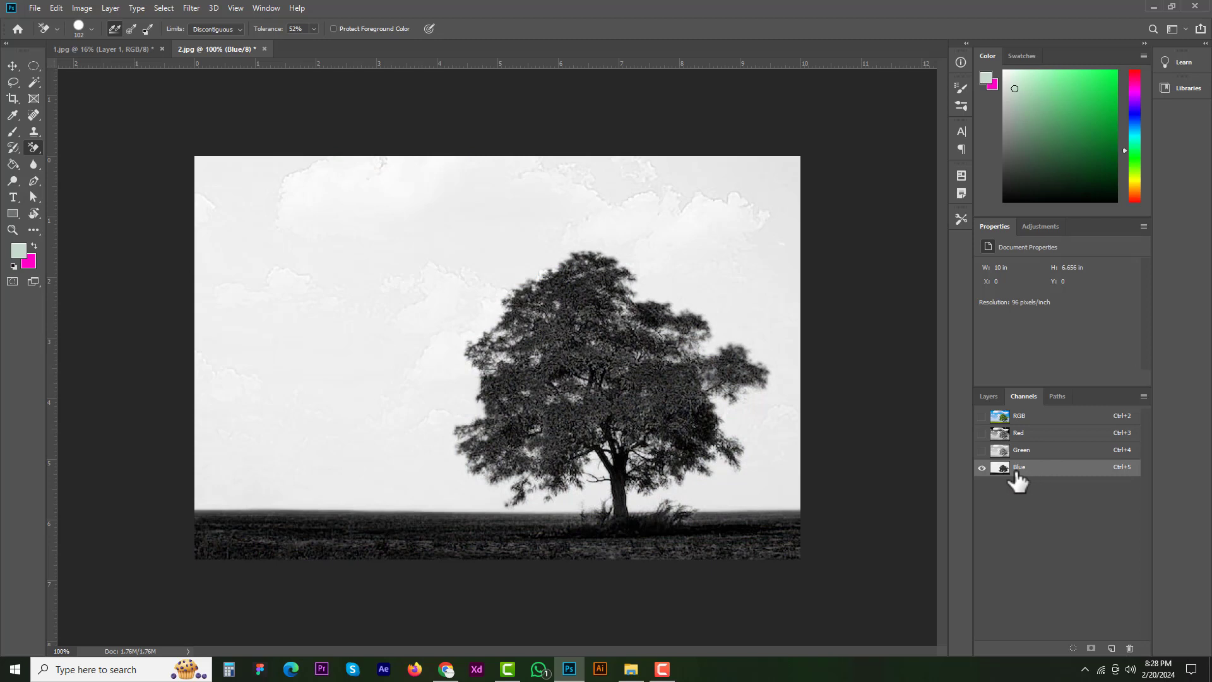
Try loading the Blue channel as a selection, and deselect it
left_click_drag(1017, 474, 998, 468)
left_click(998, 467, "ctrl")
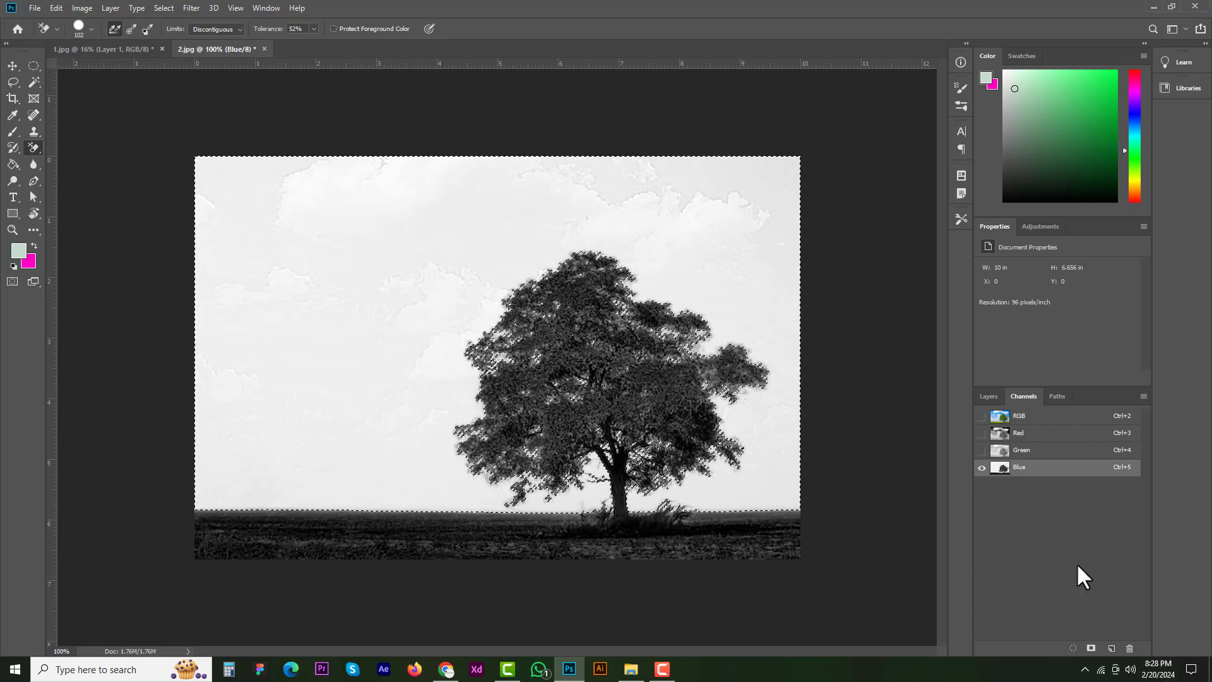
key("ctrl+d")
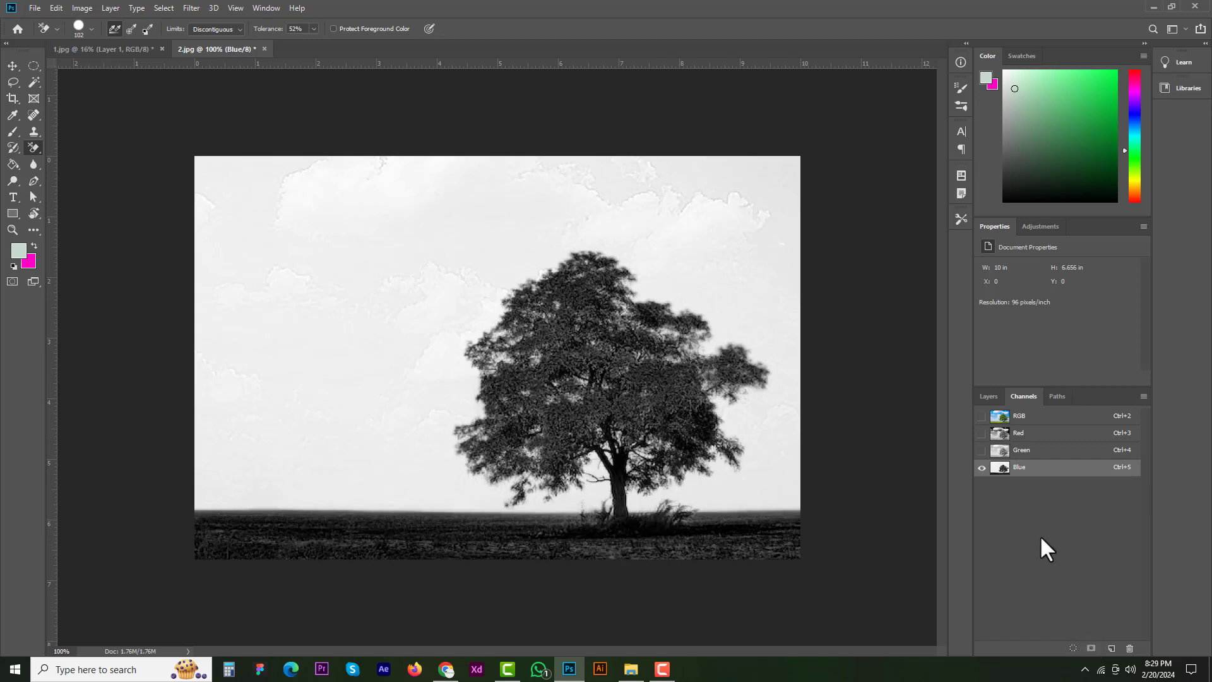
Save a selection loaded from the Blue channel as a new alpha channel, make that channel active and deselect
left_click(1002, 469, "ctrl")
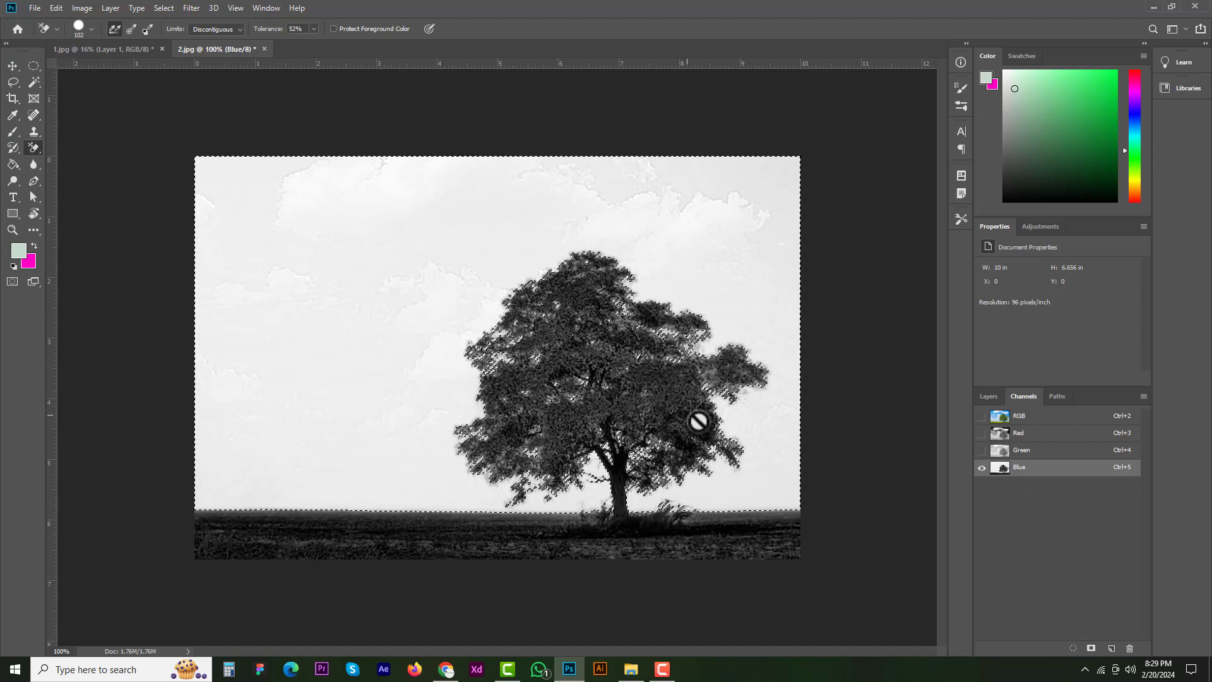
left_click(1091, 649)
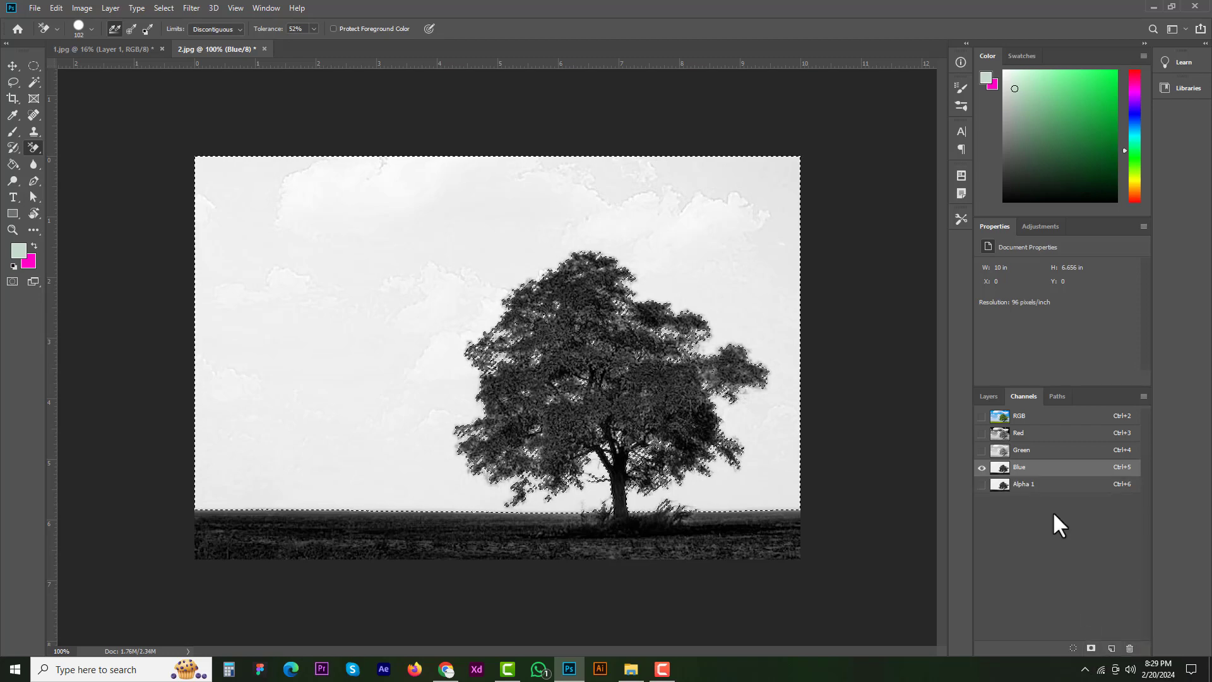
left_click(1038, 490)
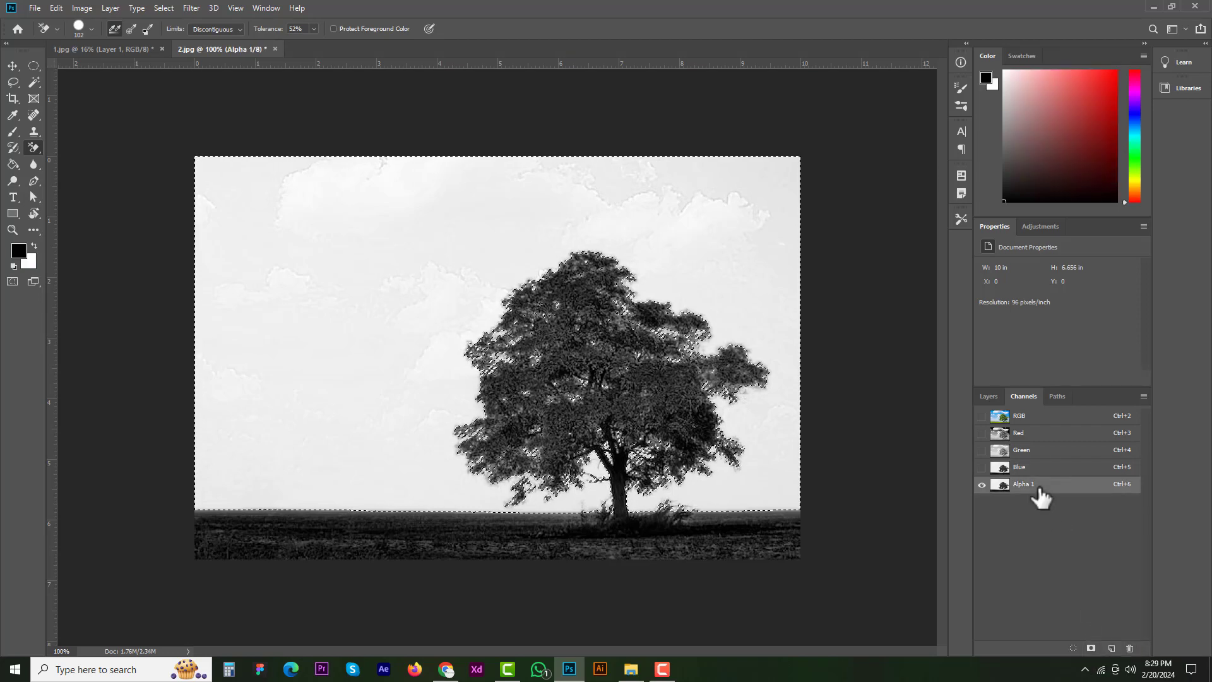
key("ctrl+d")
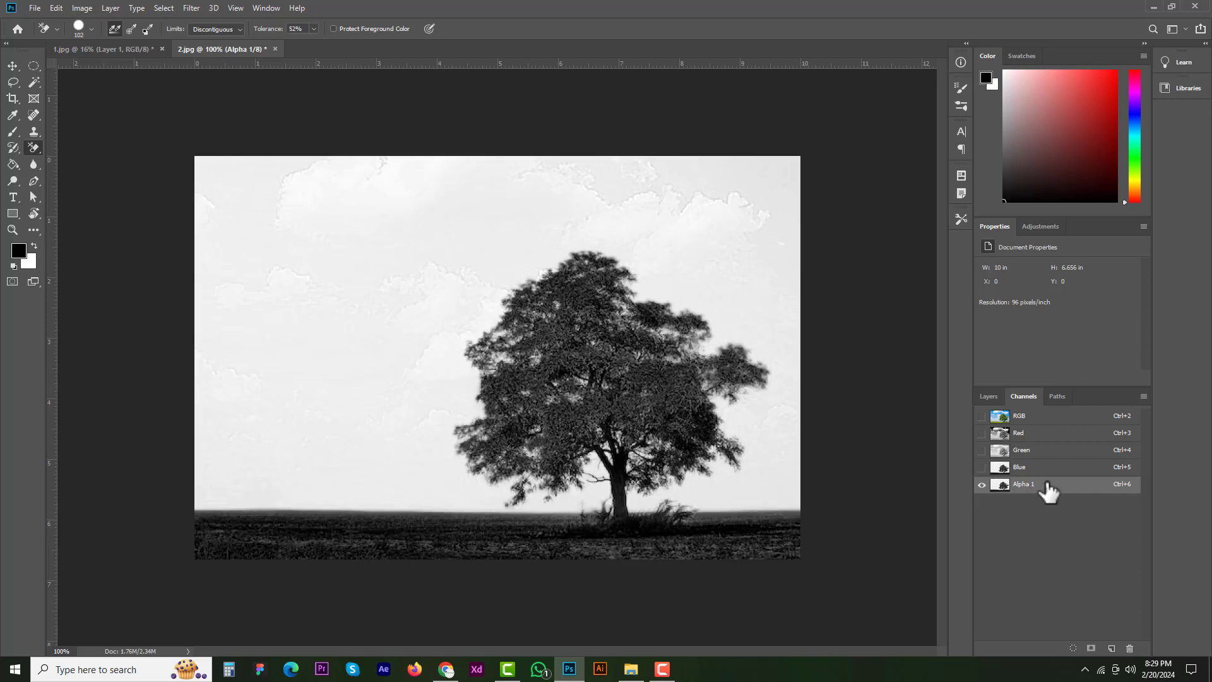
Apply Levels to the alpha channel with a black input level of 80 and a slightly lowered white input level
left_click(81, 8)
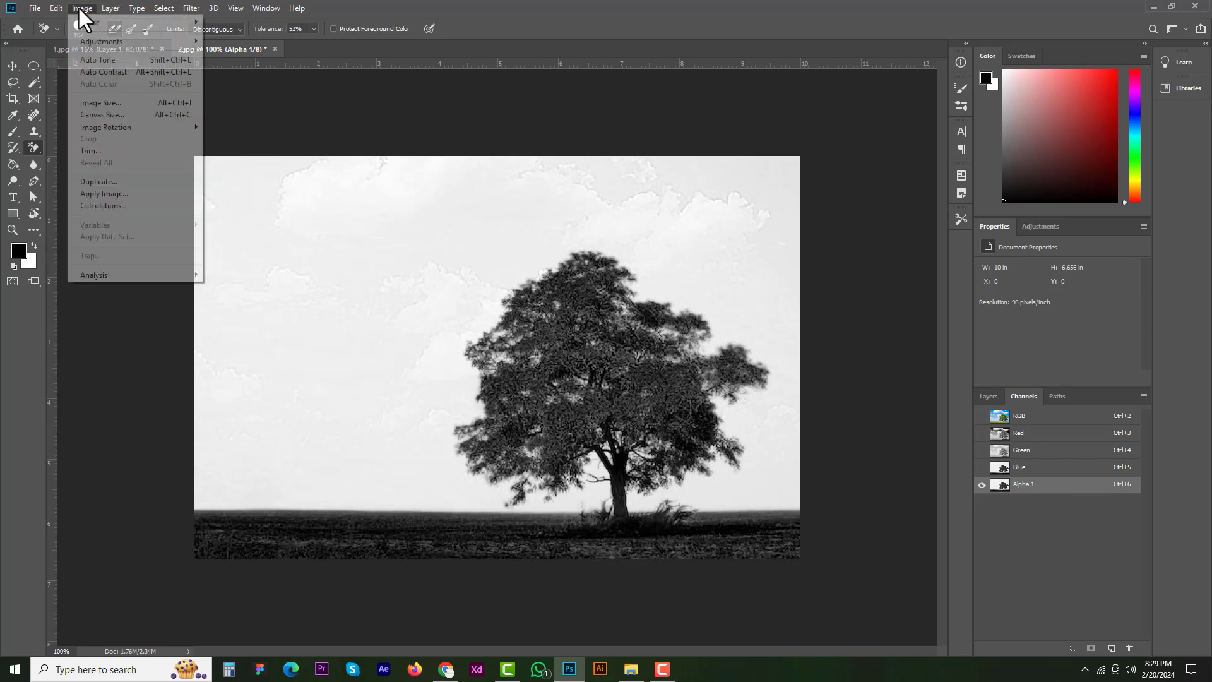
mouse_move(107, 40)
left_click(231, 53)
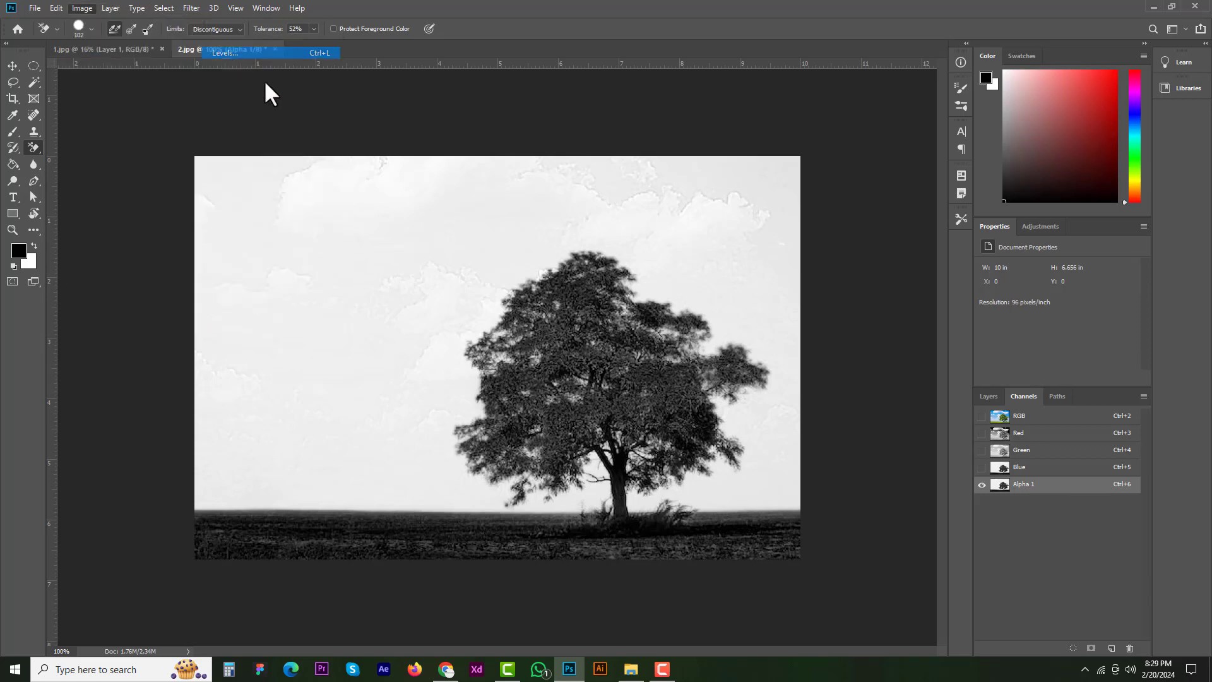
left_click_drag(694, 266, 745, 277)
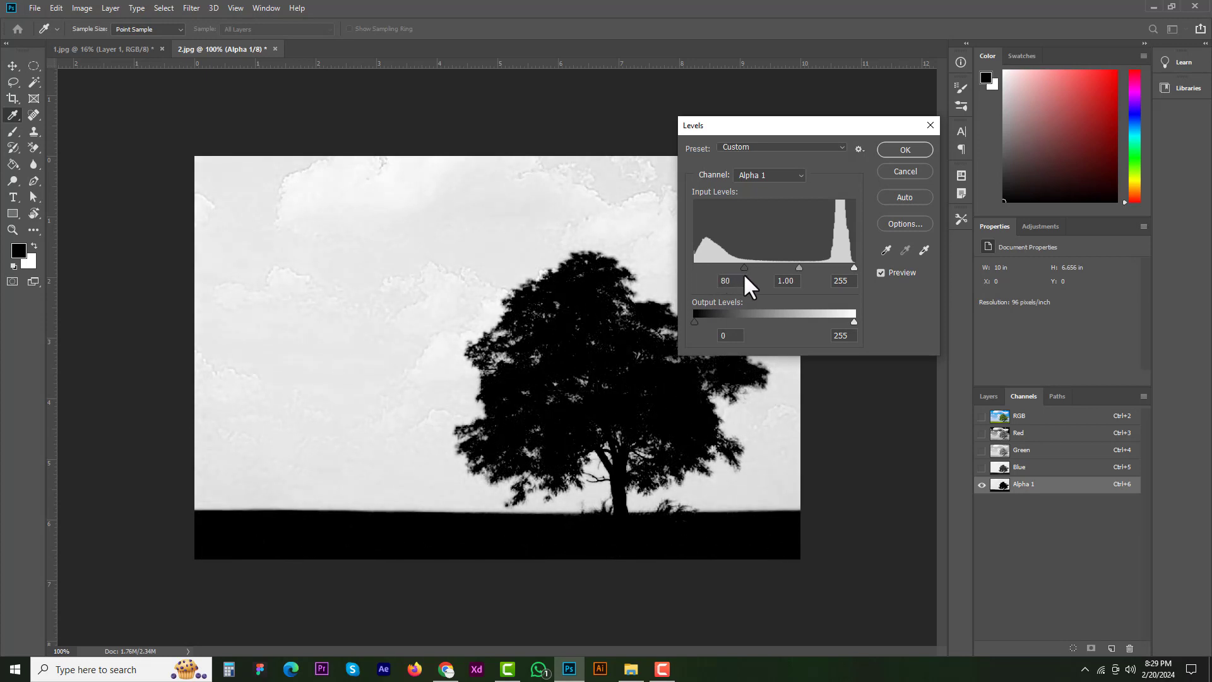
left_click_drag(853, 268, 844, 268)
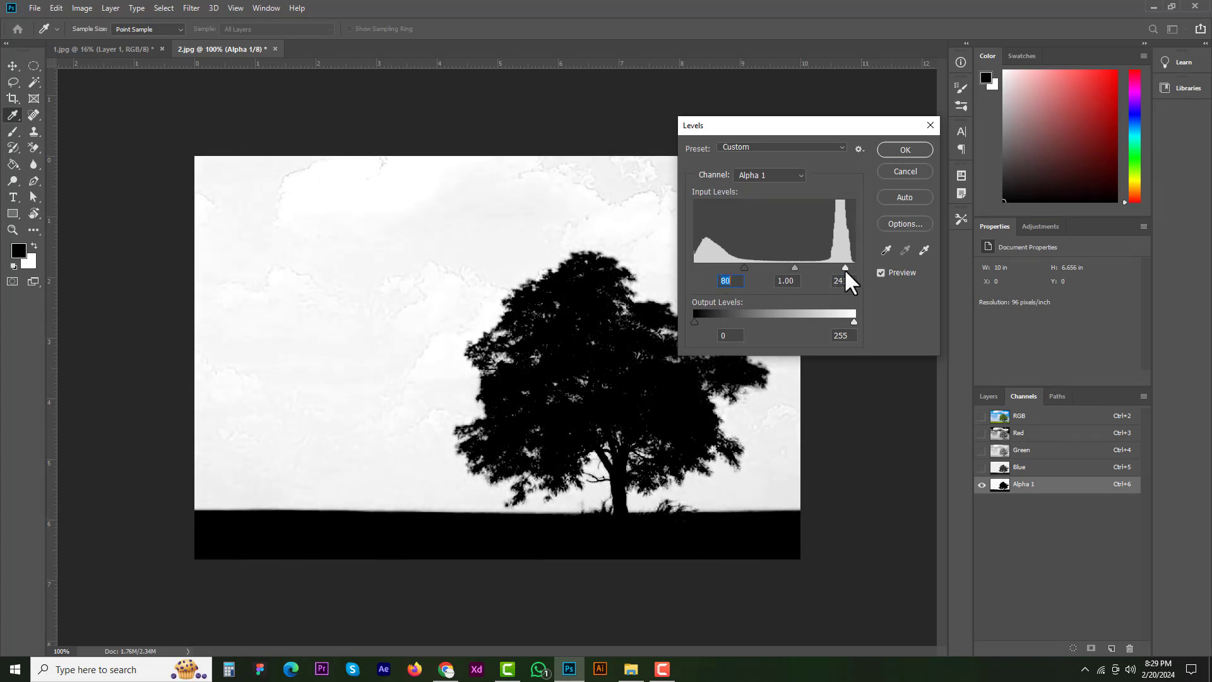
left_click(904, 150)
Activate the Brush tool with its blending mode set to Overlay
key("e")
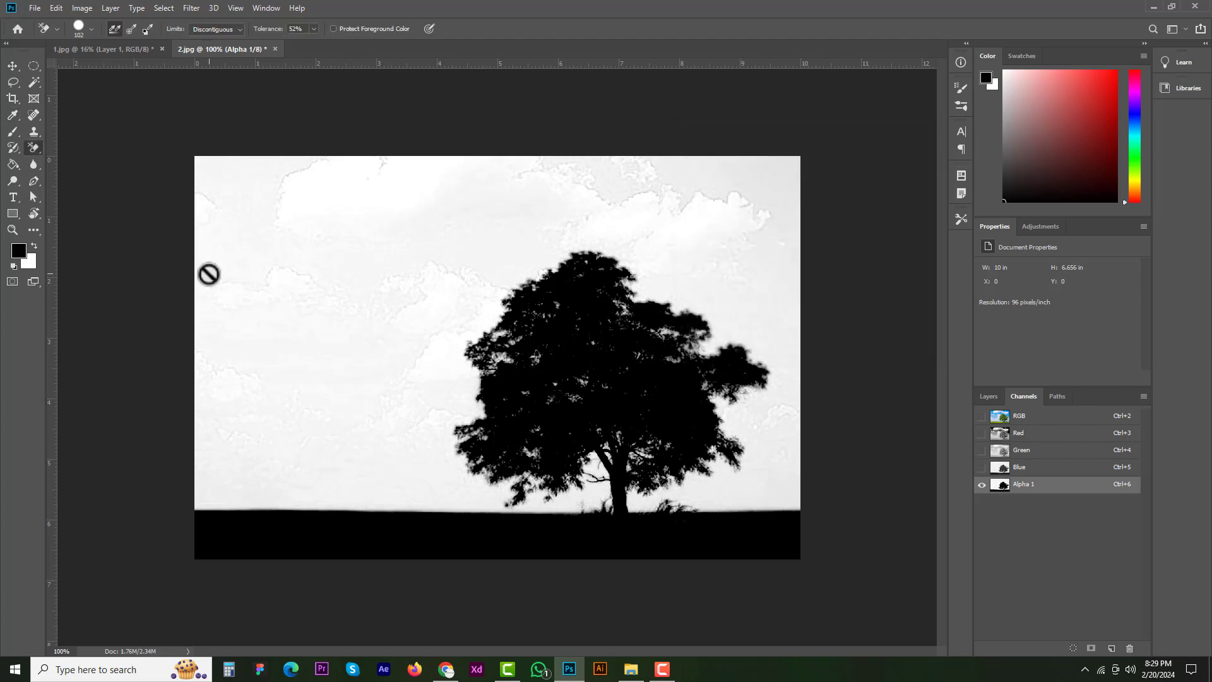
key("b")
left_click(189, 29)
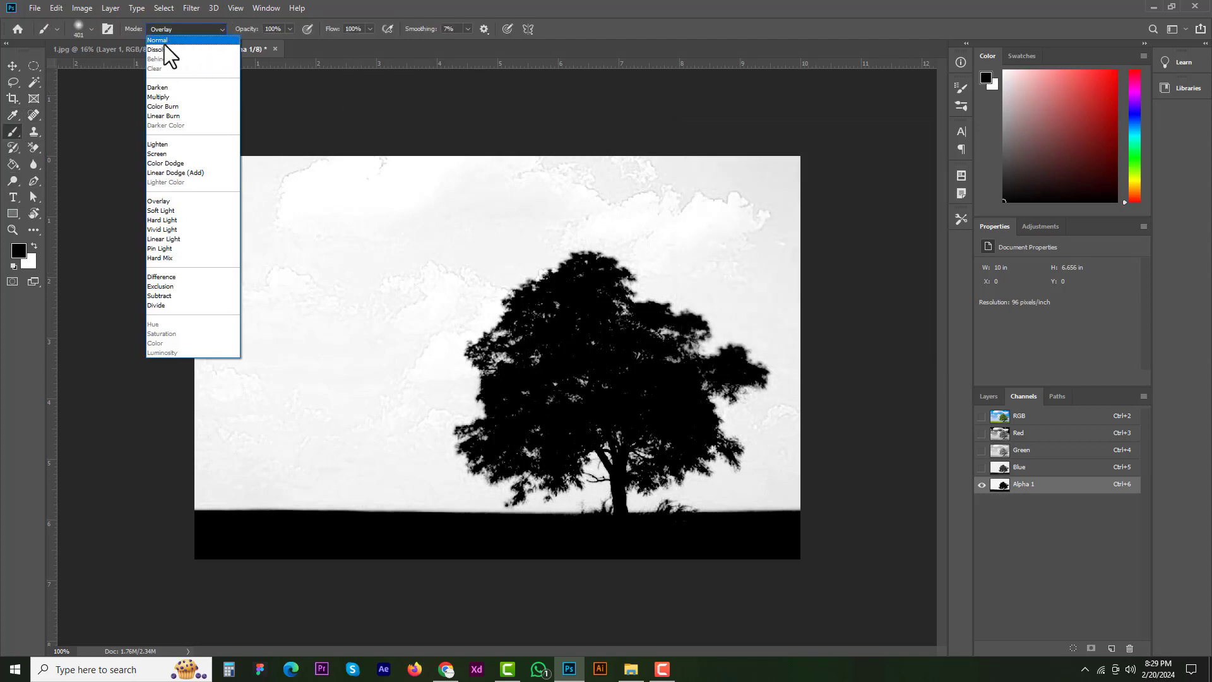
left_click(164, 44)
left_click(190, 29)
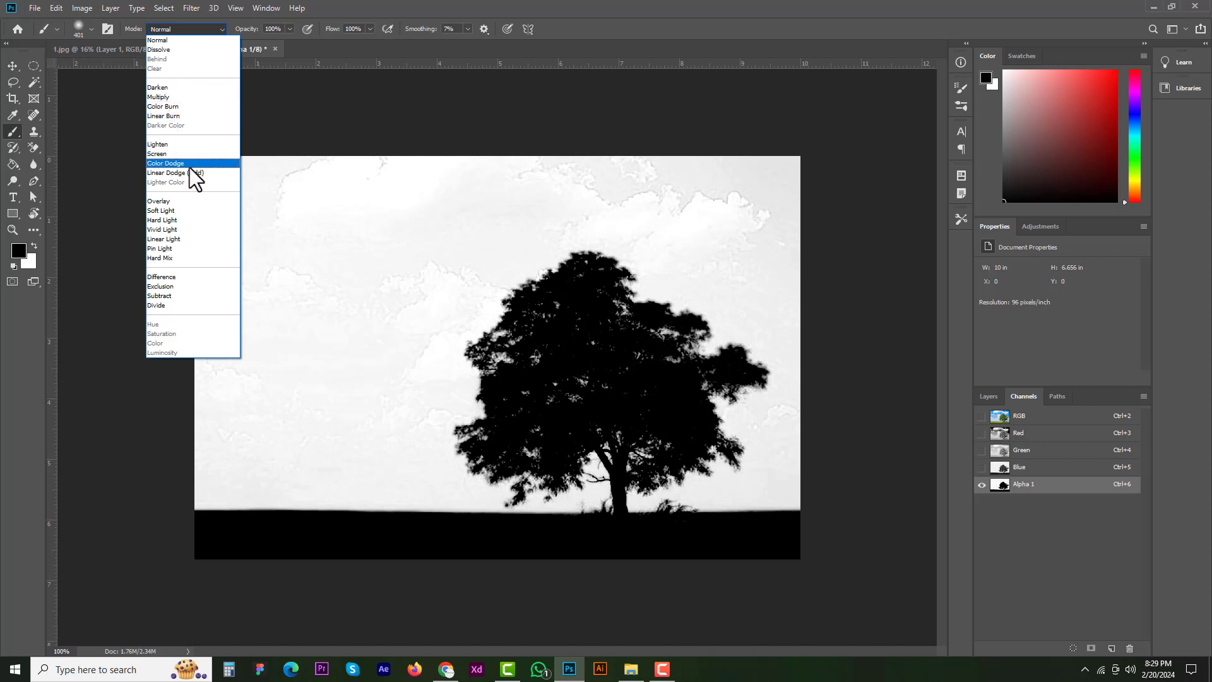
left_click(183, 201)
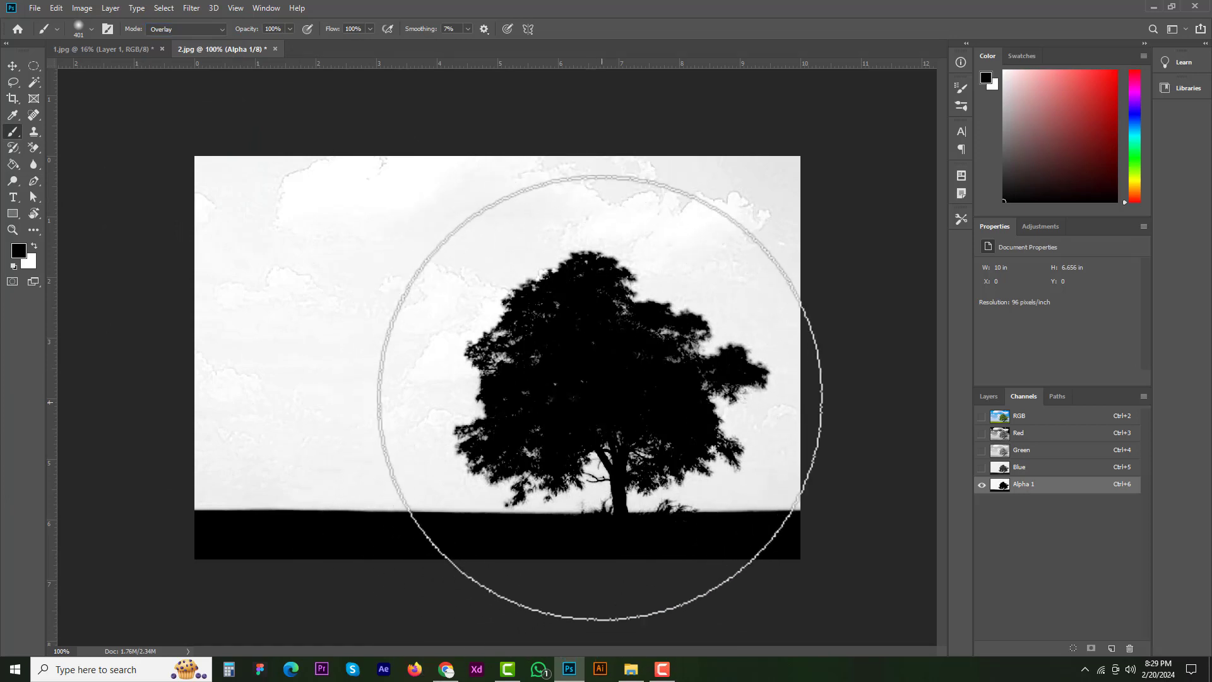
Undo the trial black stroke and paint over the gray sky in the alpha channel with white as the foreground color
mouse_move(600, 398)
left_mouse_down()
mouse_move(560, 313)
mouse_move(319, 238)
mouse_move(528, 204)
mouse_move(400, 179)
left_mouse_up()
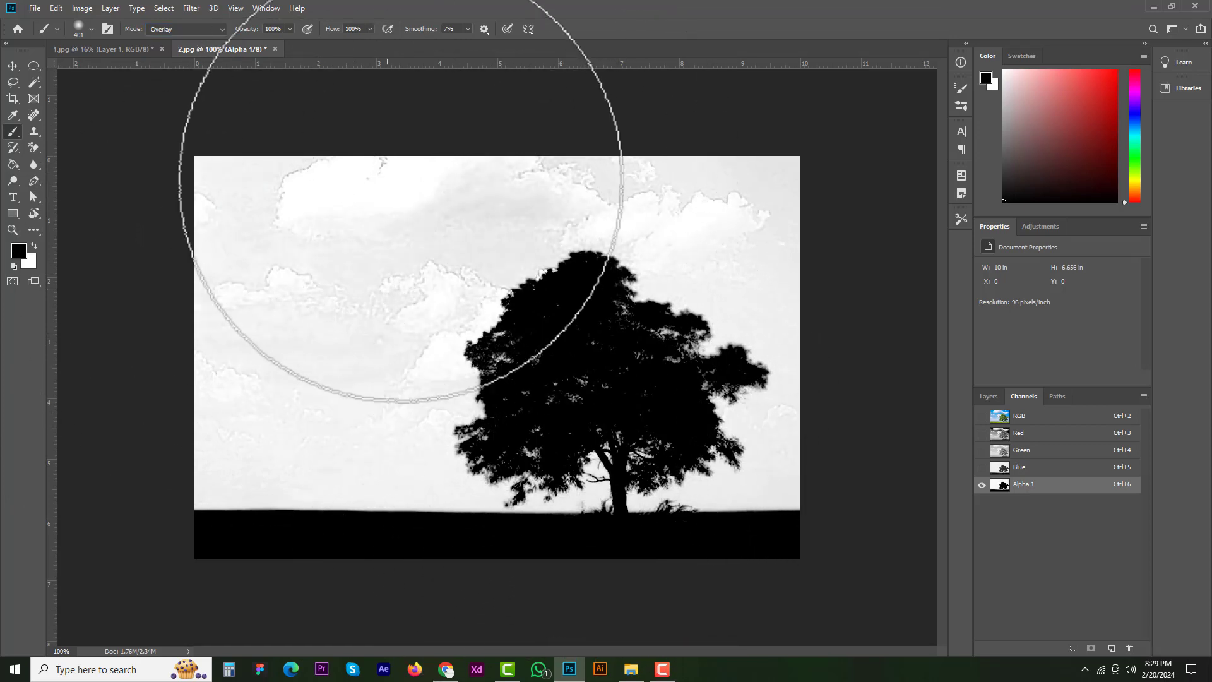
key("ctrl+z")
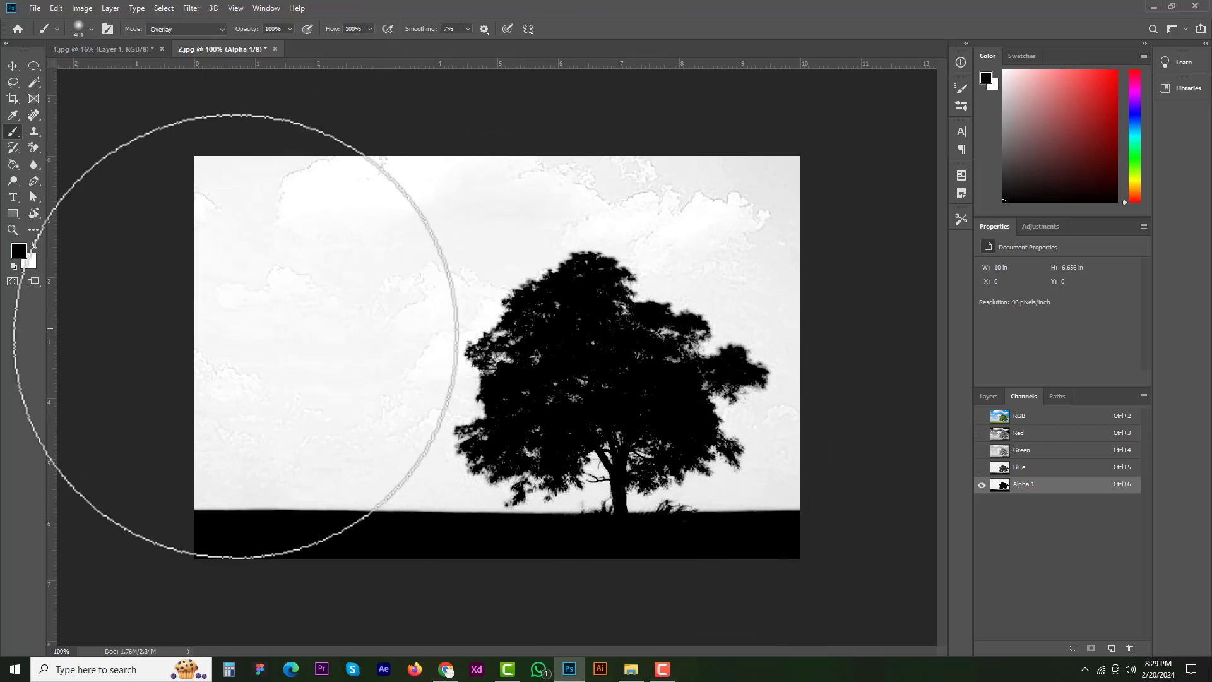
left_click(33, 246)
mouse_move(209, 240)
left_mouse_down()
mouse_move(284, 149)
mouse_move(189, 338)
mouse_move(692, 167)
mouse_move(799, 270)
mouse_move(745, 238)
mouse_move(814, 437)
mouse_move(482, 446)
mouse_move(365, 379)
mouse_move(238, 399)
left_mouse_up()
Reduce the brush size to 45 px for the small sky gaps between the tree's branches
key("bracketleft")
key("bracketleft")
key("bracketleft")
key("bracketleft")
key("bracketleft")
key("bracketleft")
key("bracketleft")
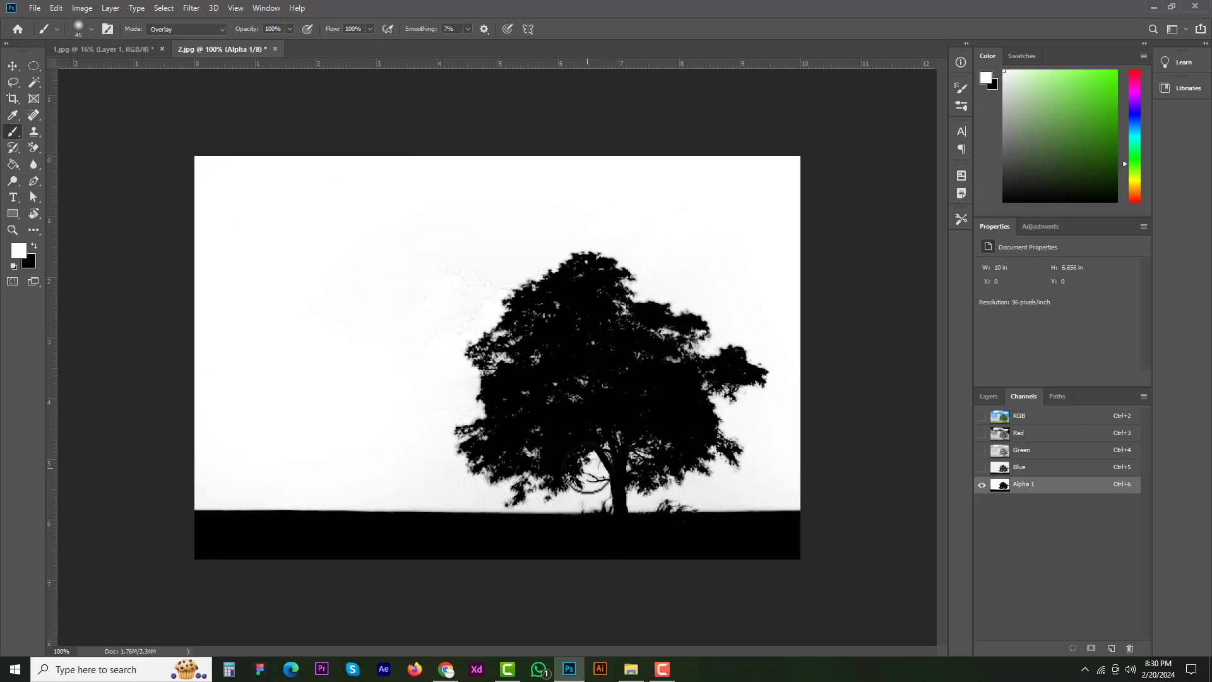
Paint the gray spots beside the tree white and the lighter spots inside its crown black in the alpha channel
mouse_move(709, 483)
left_mouse_down()
mouse_move(758, 474)
mouse_move(731, 412)
left_mouse_up()
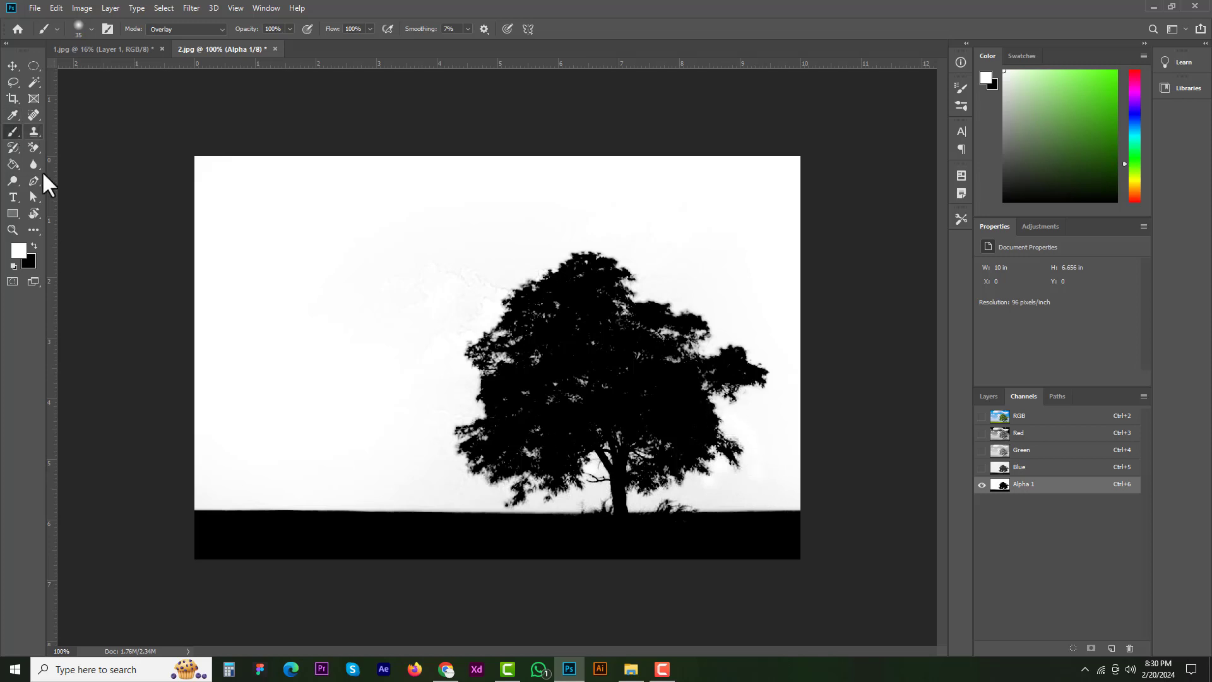
left_click(34, 246)
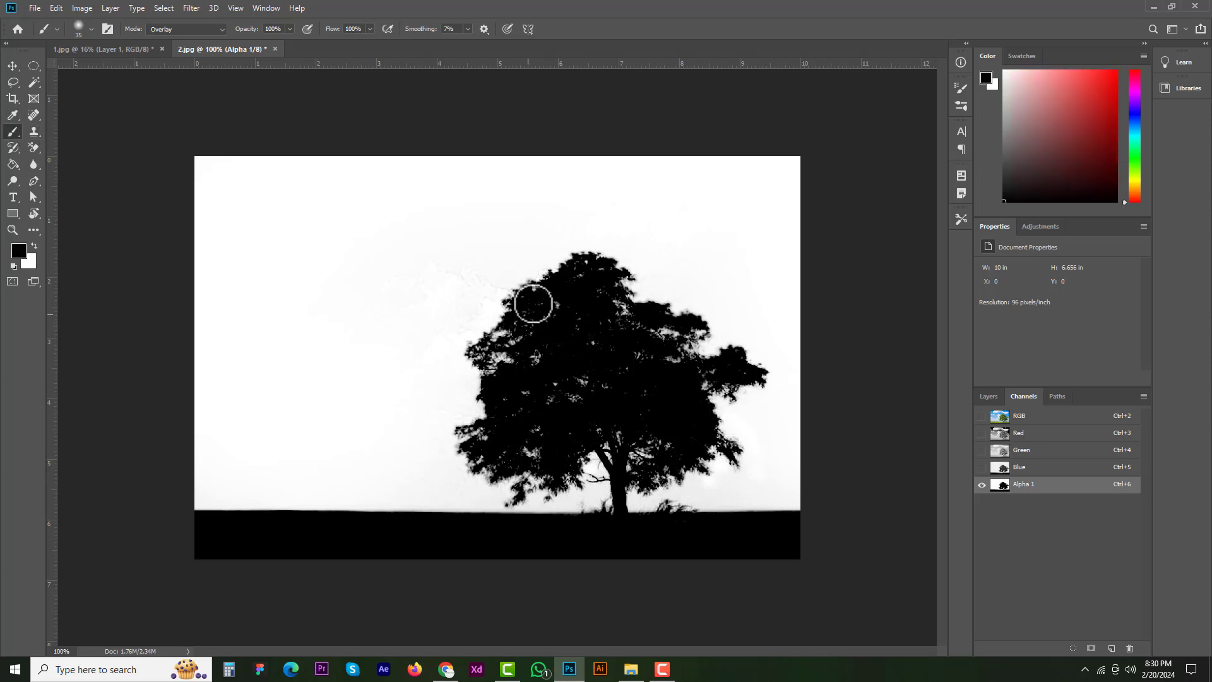
mouse_move(584, 276)
left_mouse_down()
mouse_move(617, 354)
mouse_move(676, 320)
mouse_move(689, 347)
mouse_move(694, 329)
mouse_move(692, 365)
mouse_move(730, 365)
mouse_move(663, 406)
left_mouse_up()
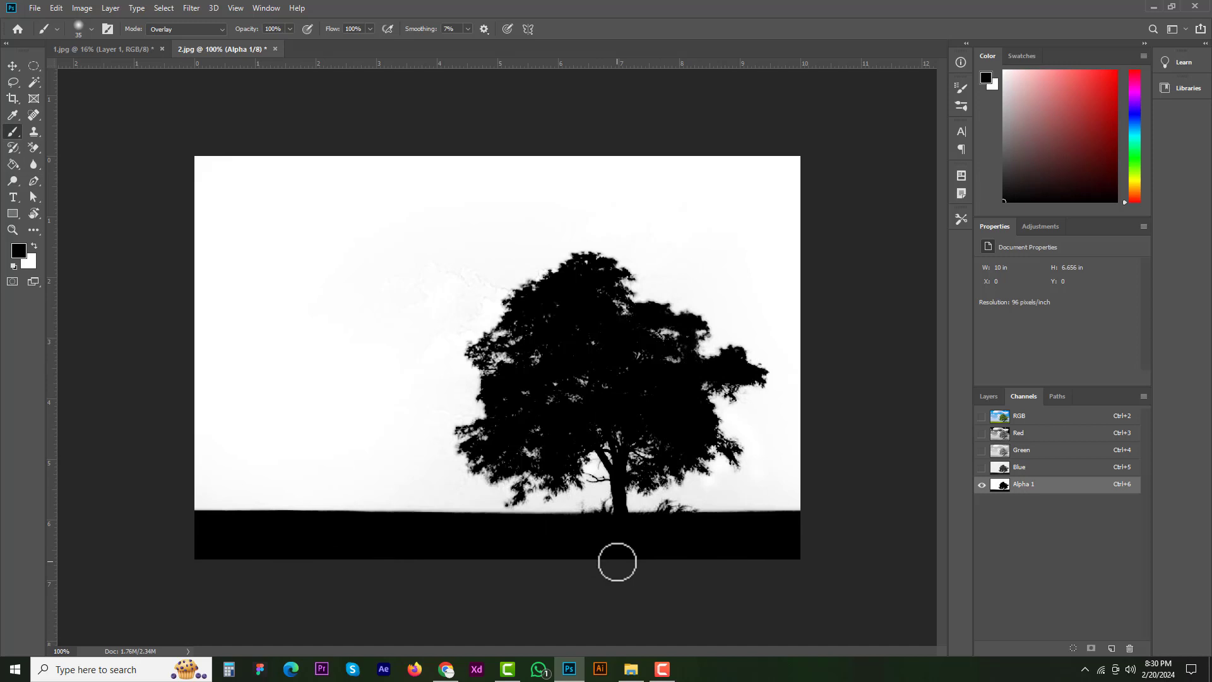
Paint over the remaining gray sky areas in the alpha channel with a 62 px white brush
left_click(34, 245)
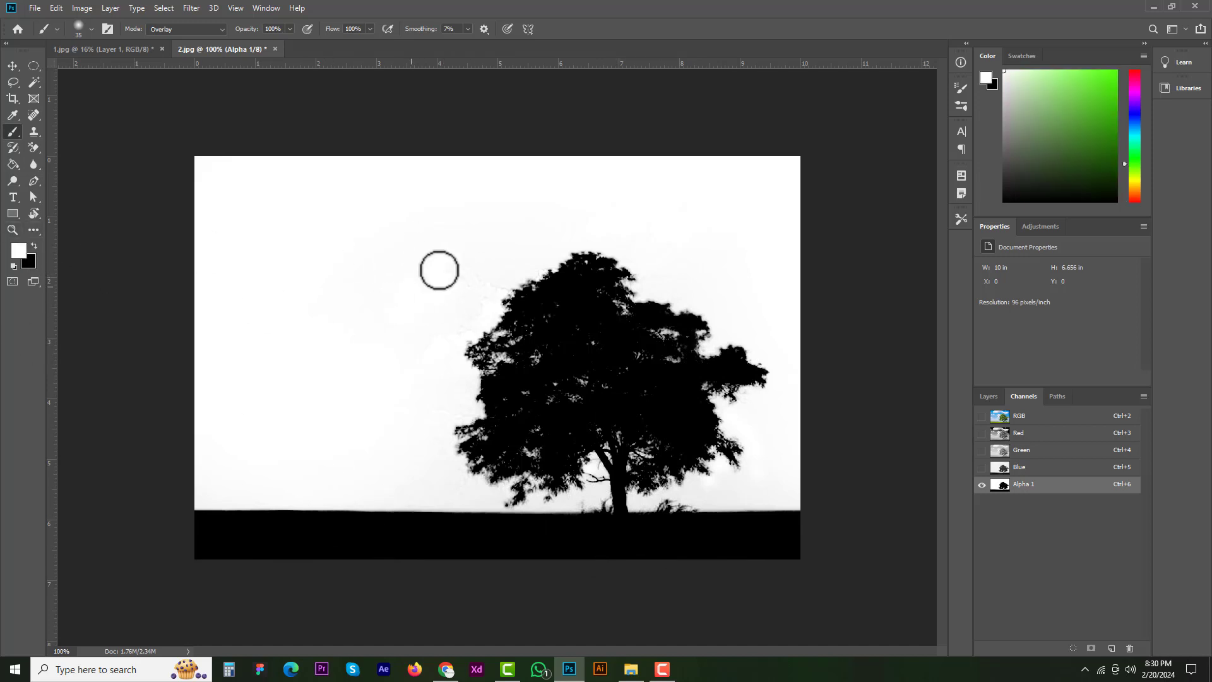
right_click(414, 316)
left_click_drag(486, 351, 500, 350)
key("Return")
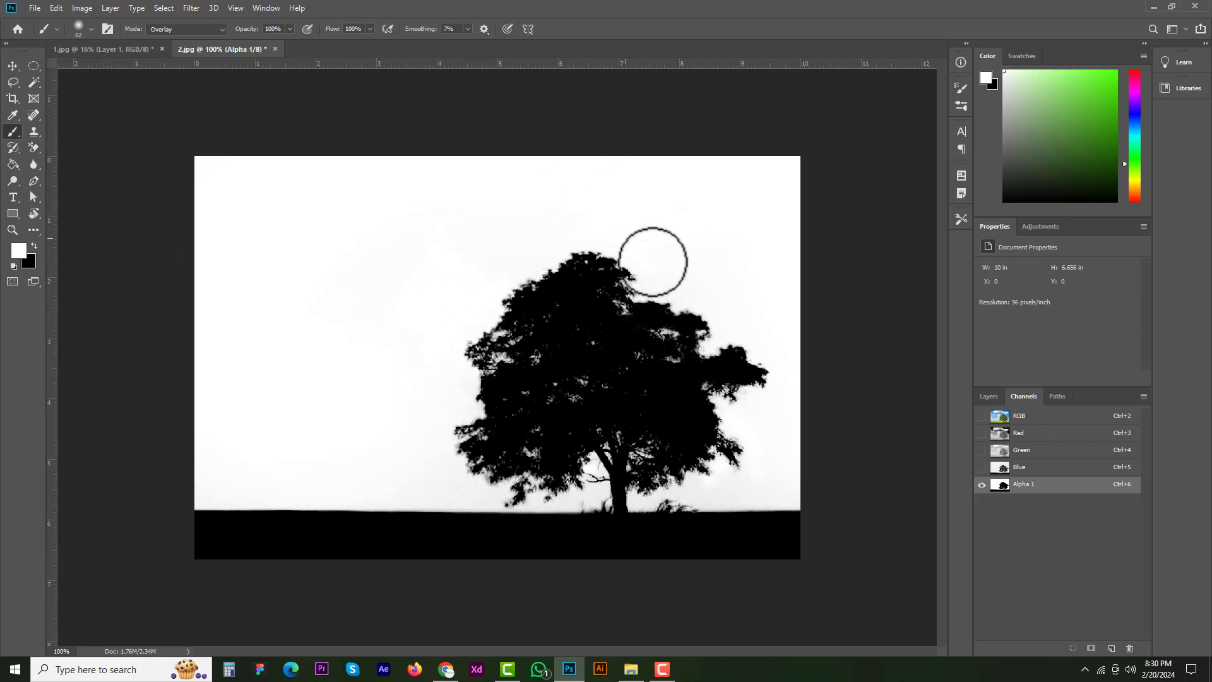
mouse_move(218, 466)
left_mouse_down()
mouse_move(303, 486)
mouse_move(474, 494)
mouse_move(455, 487)
mouse_move(693, 478)
left_mouse_up()
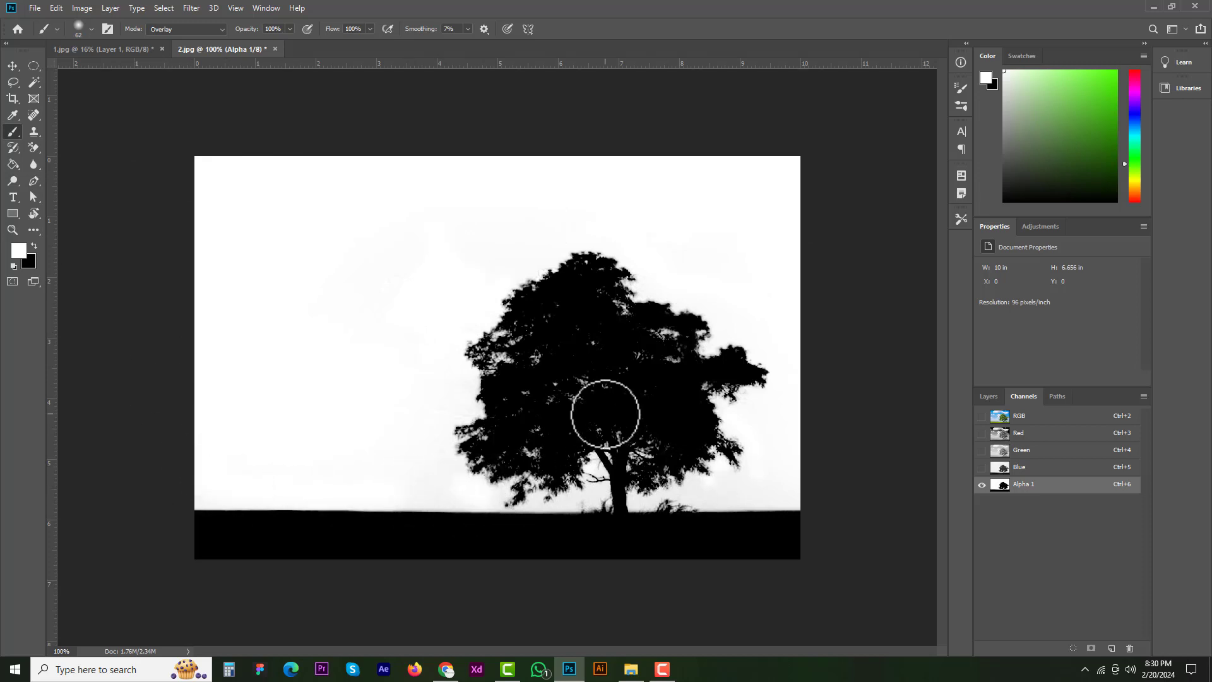
Apply Levels to the alpha channel with input levels of 27 black and 206 white, and brush over the tree's crown
key("ctrl+l")
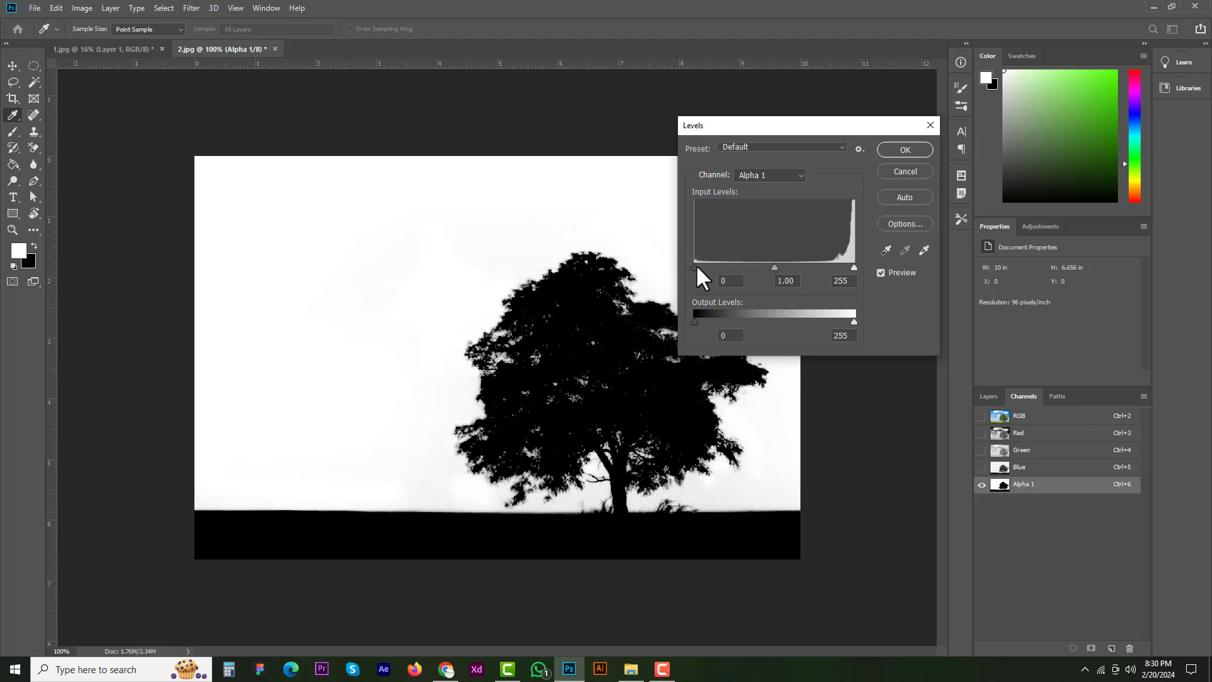
left_click_drag(695, 265, 710, 268)
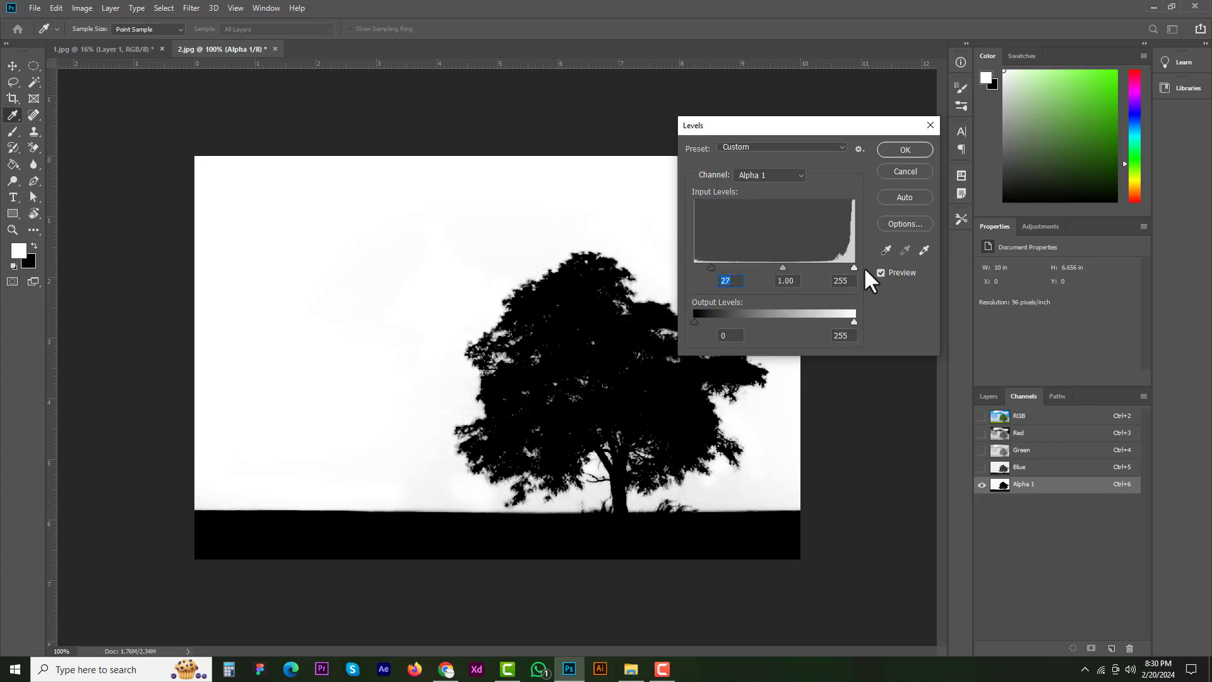
left_click_drag(852, 268, 823, 266)
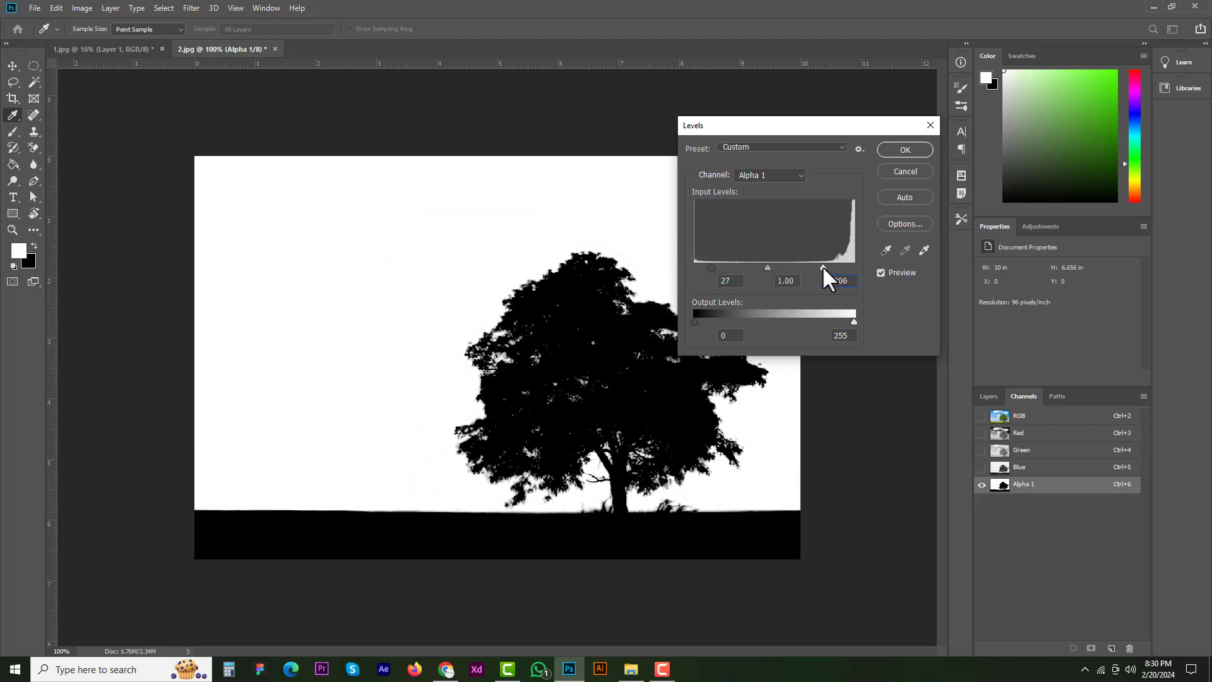
left_click(901, 147)
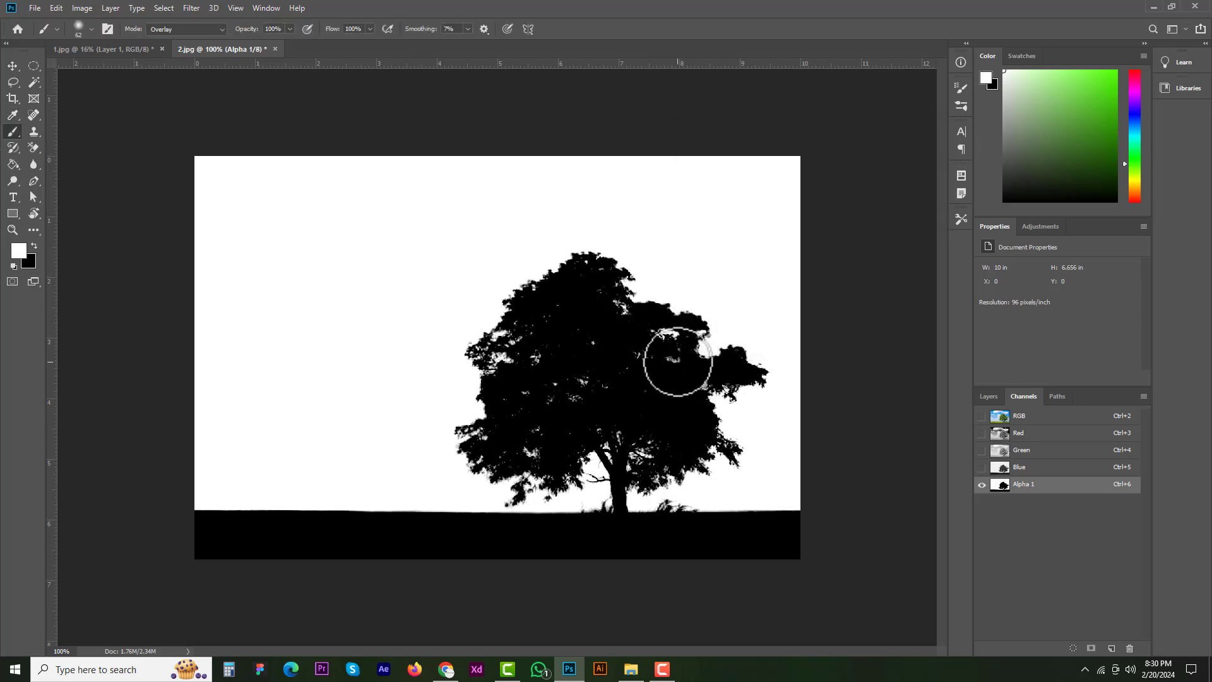
mouse_move(554, 396)
left_mouse_down()
mouse_move(514, 327)
mouse_move(497, 331)
mouse_move(499, 414)
mouse_move(475, 381)
mouse_move(481, 409)
mouse_move(518, 465)
mouse_move(576, 480)
mouse_move(531, 482)
mouse_move(536, 426)
mouse_move(651, 427)
mouse_move(676, 370)
mouse_move(601, 352)
left_mouse_up()
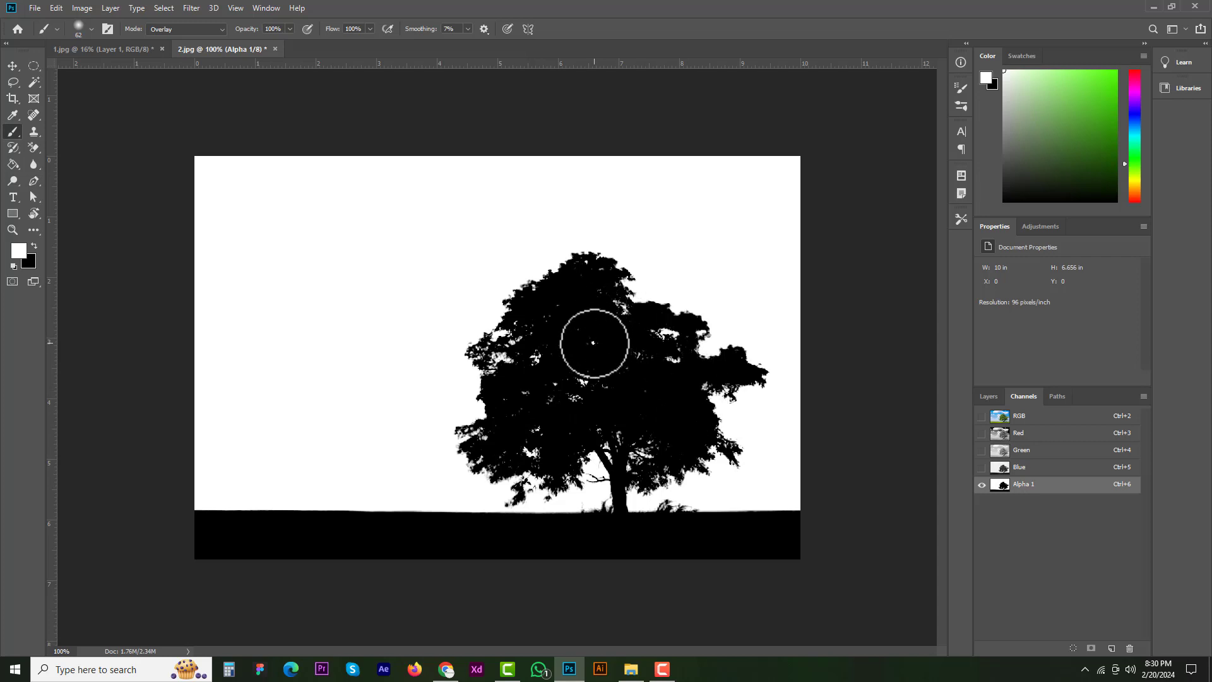
Try to hide the sky with an inverted layer mask from the alpha channel selection, inspect the tree's edges, and undo the mask
left_click(1002, 487, "ctrl")
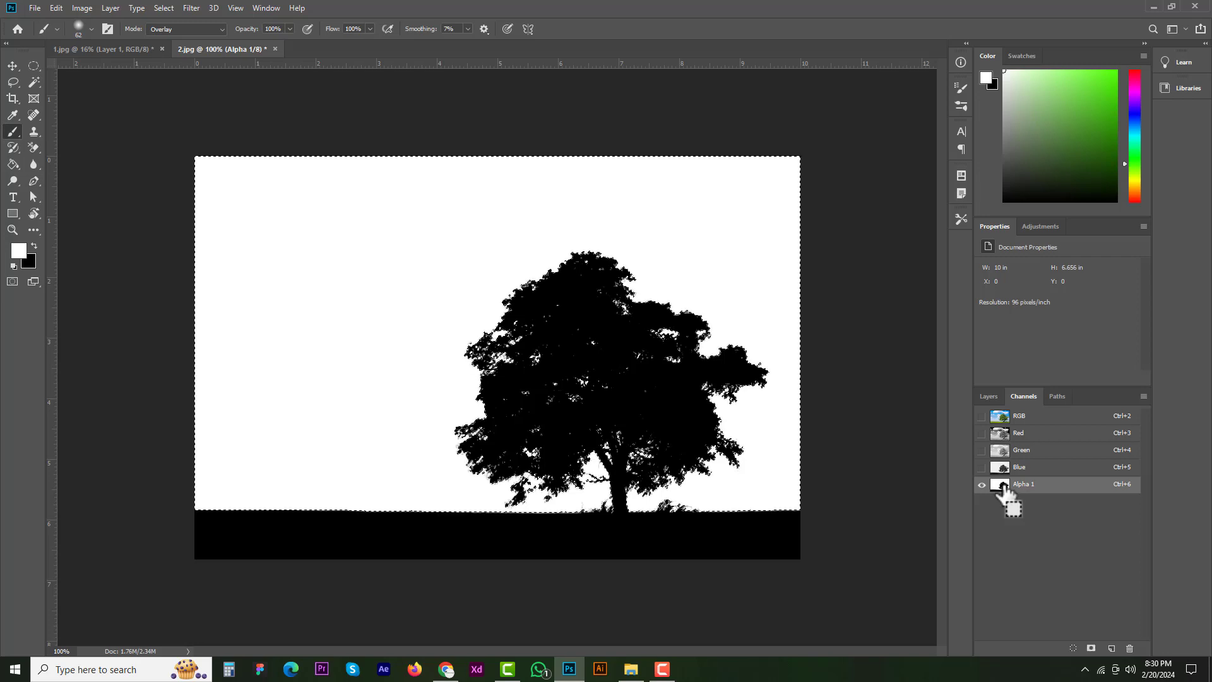
left_click(983, 394)
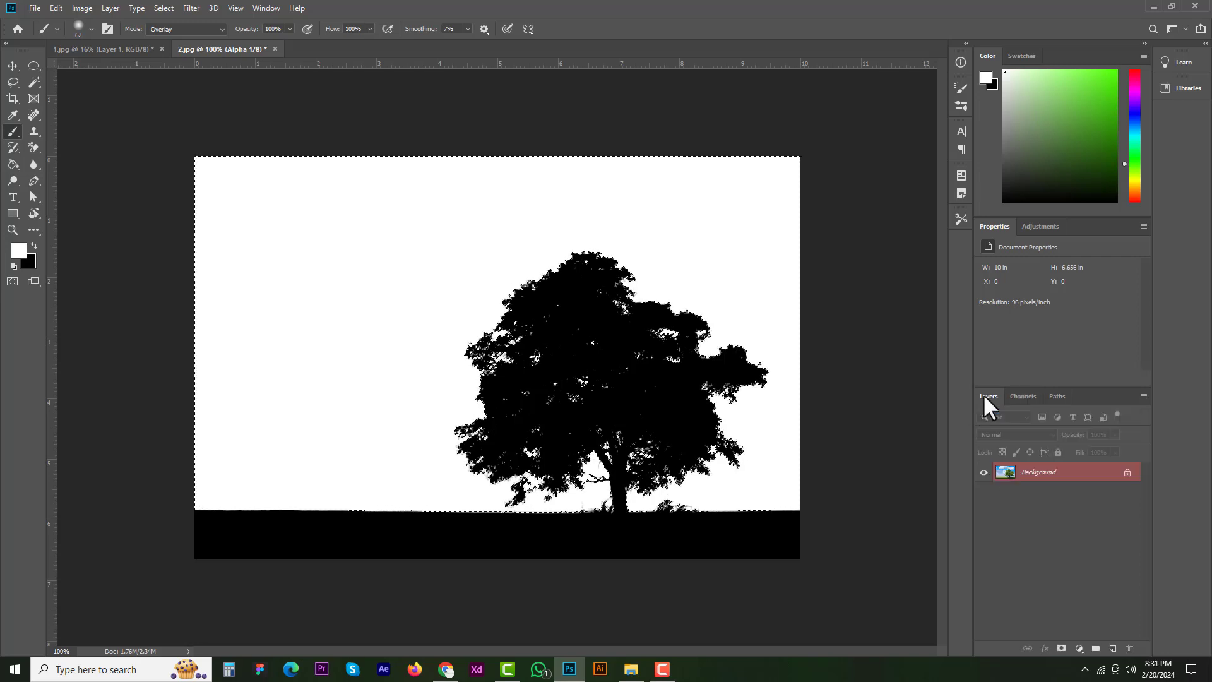
left_click(1062, 649)
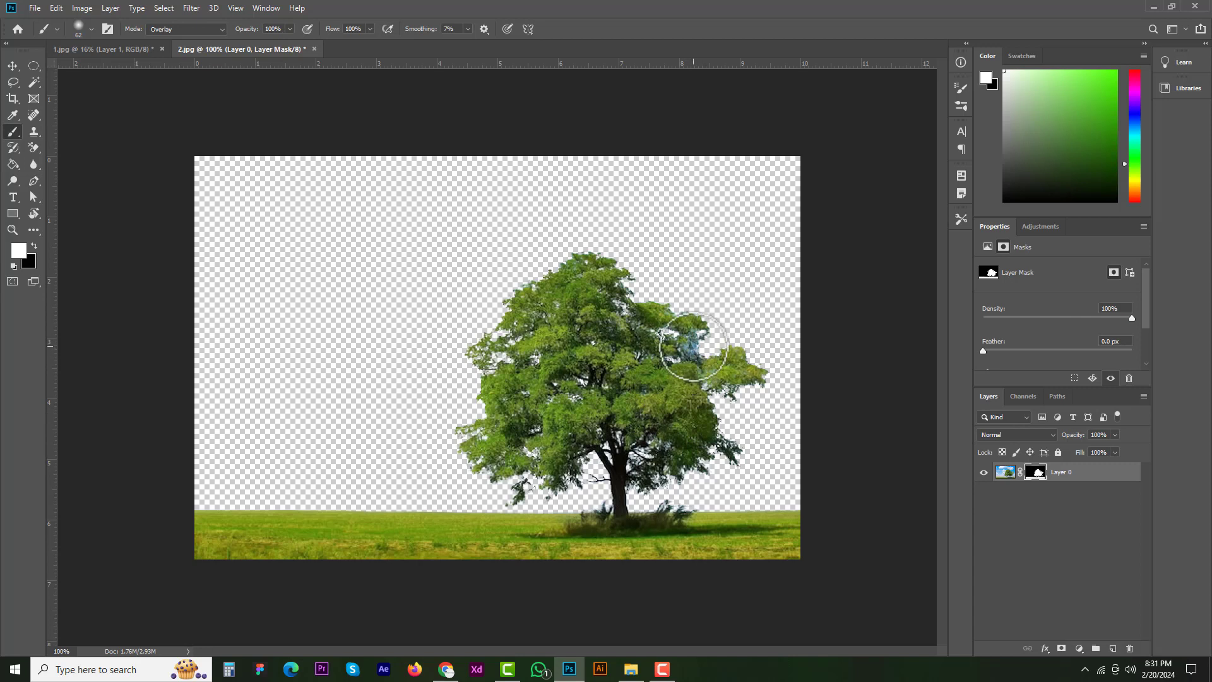
scroll(697, 349, "up", 3)
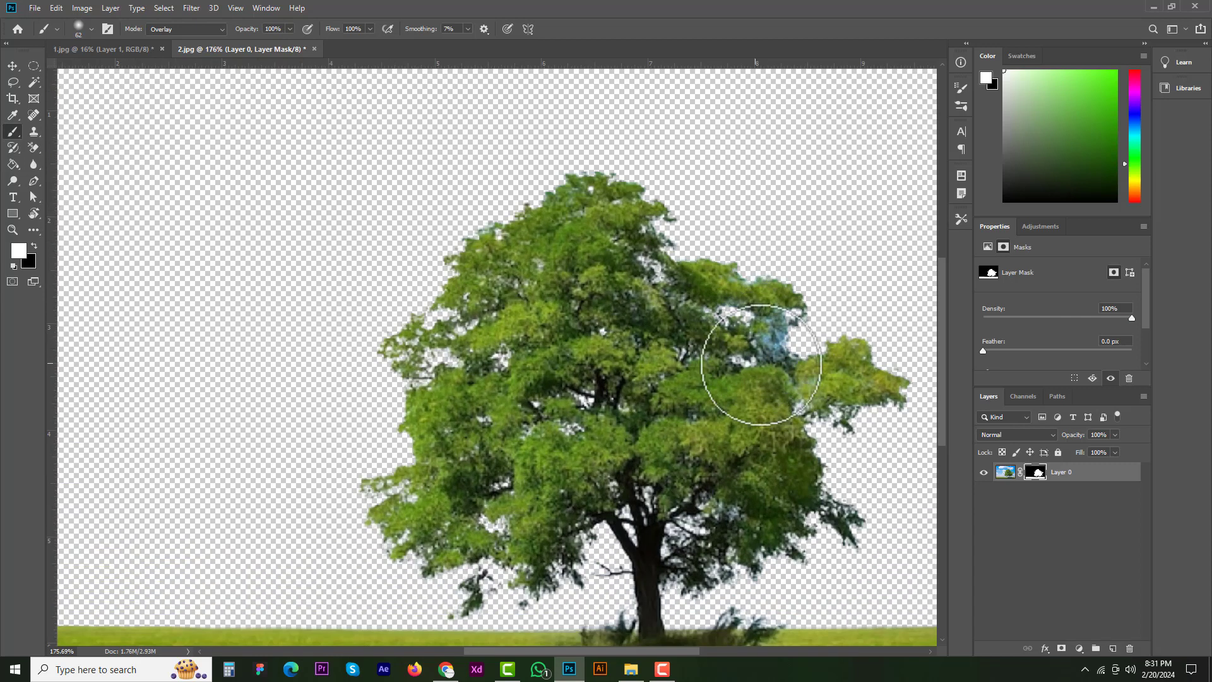
scroll(776, 347, "down", 3)
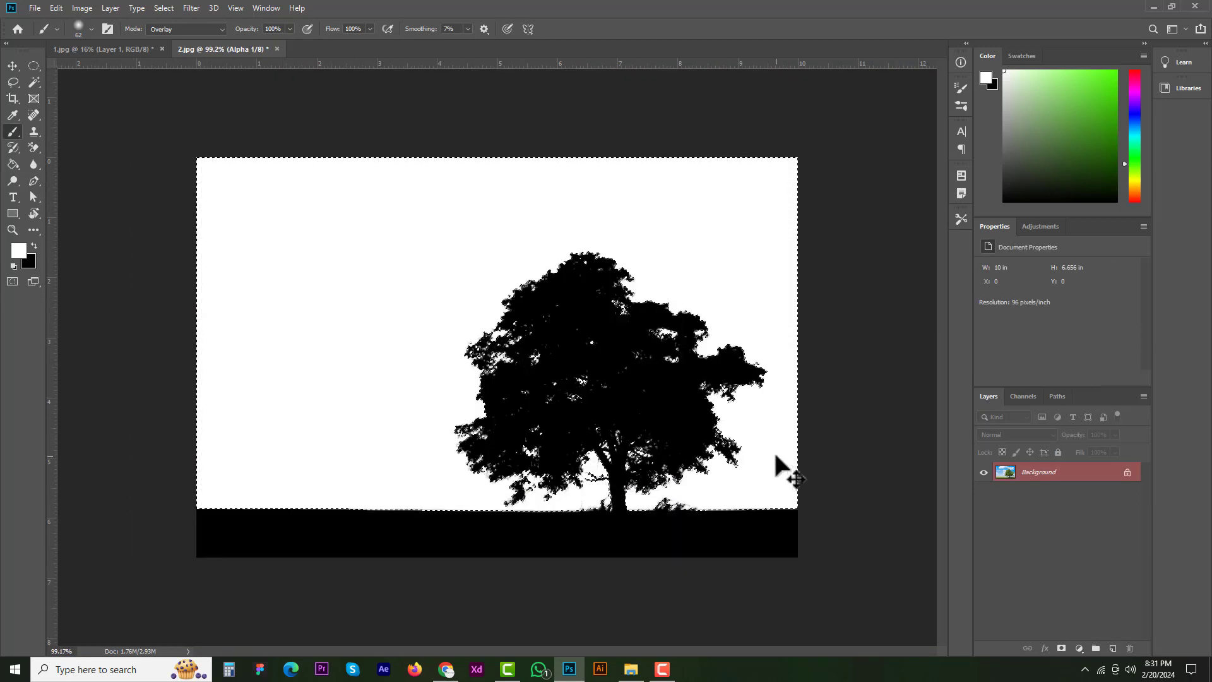
scroll(676, 338, "up", 1)
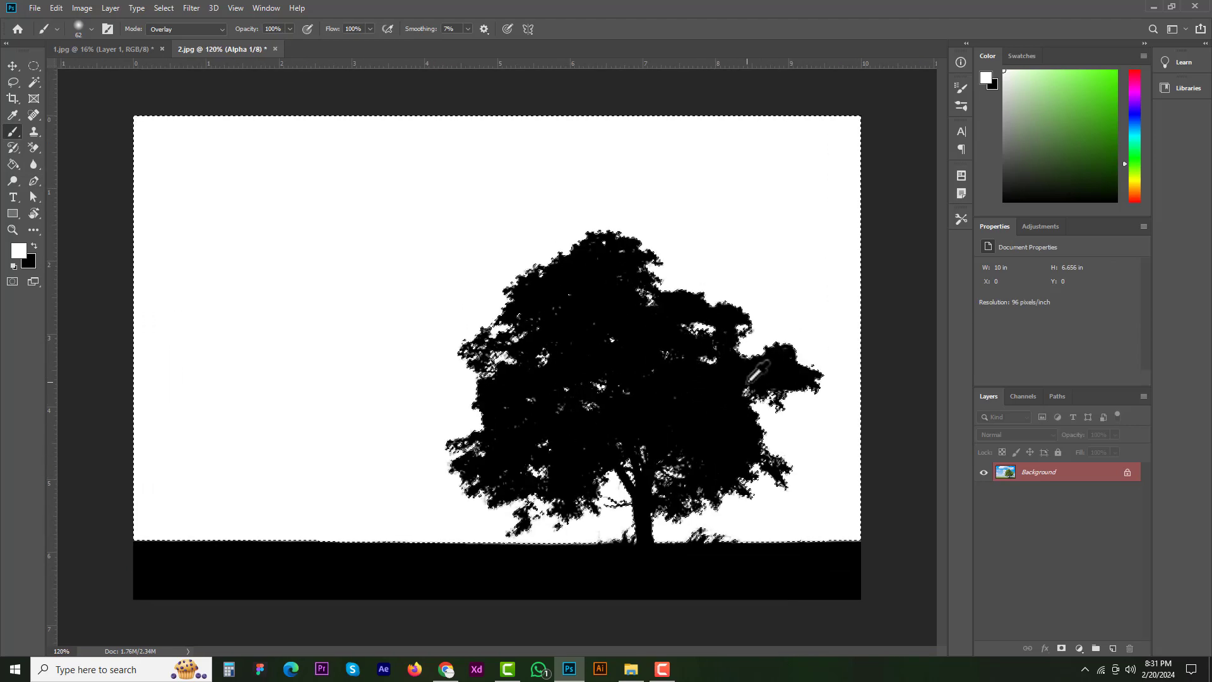
scroll(758, 349, "up", 1)
scroll(771, 349, "down", 1)
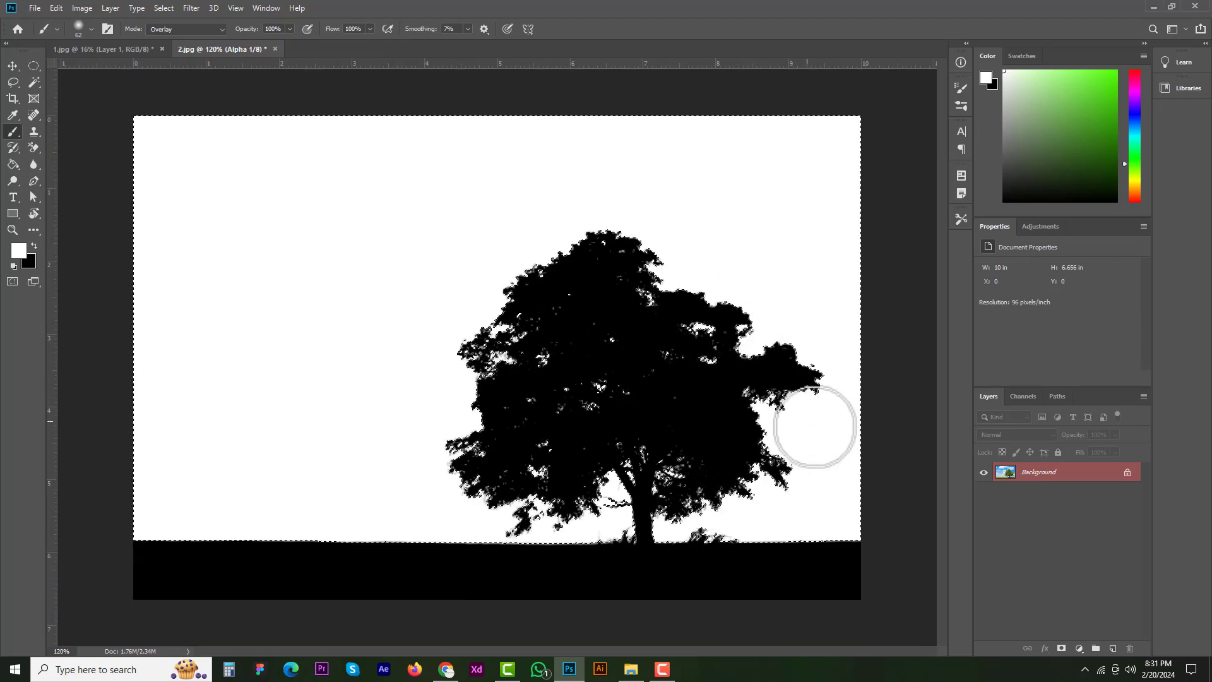
Return to the alpha channel, switch the foreground color to black, and clear the active selection
left_click(1026, 398)
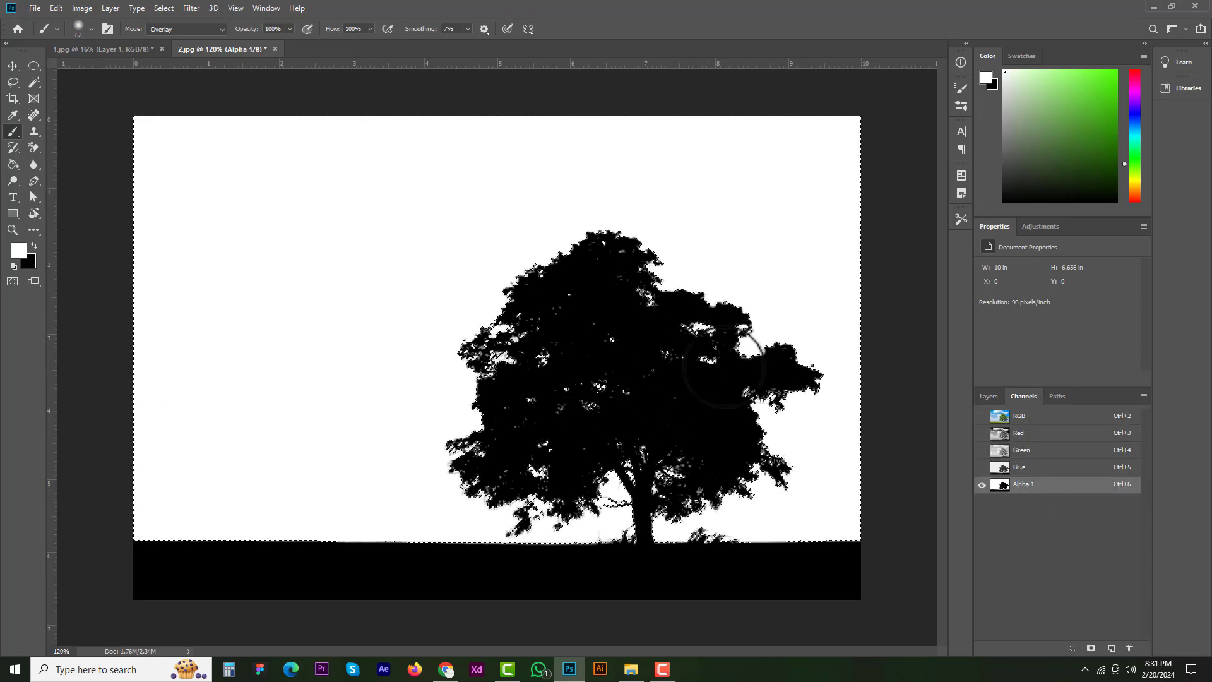
key("x")
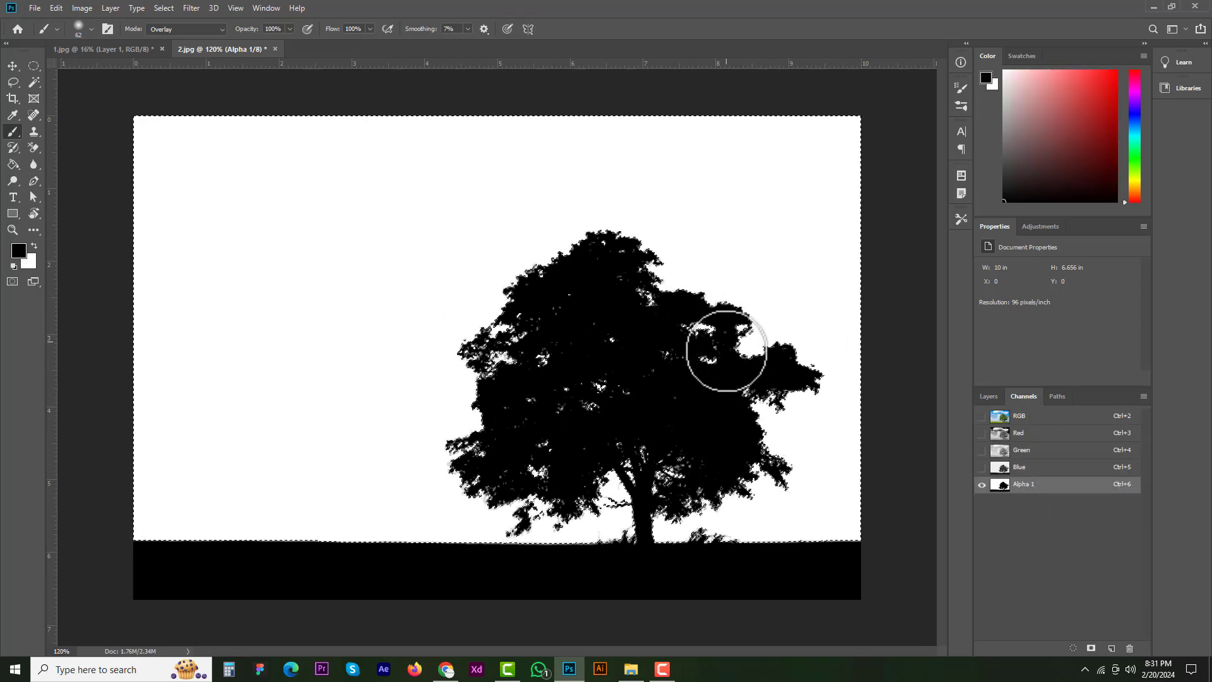
key("ctrl+d")
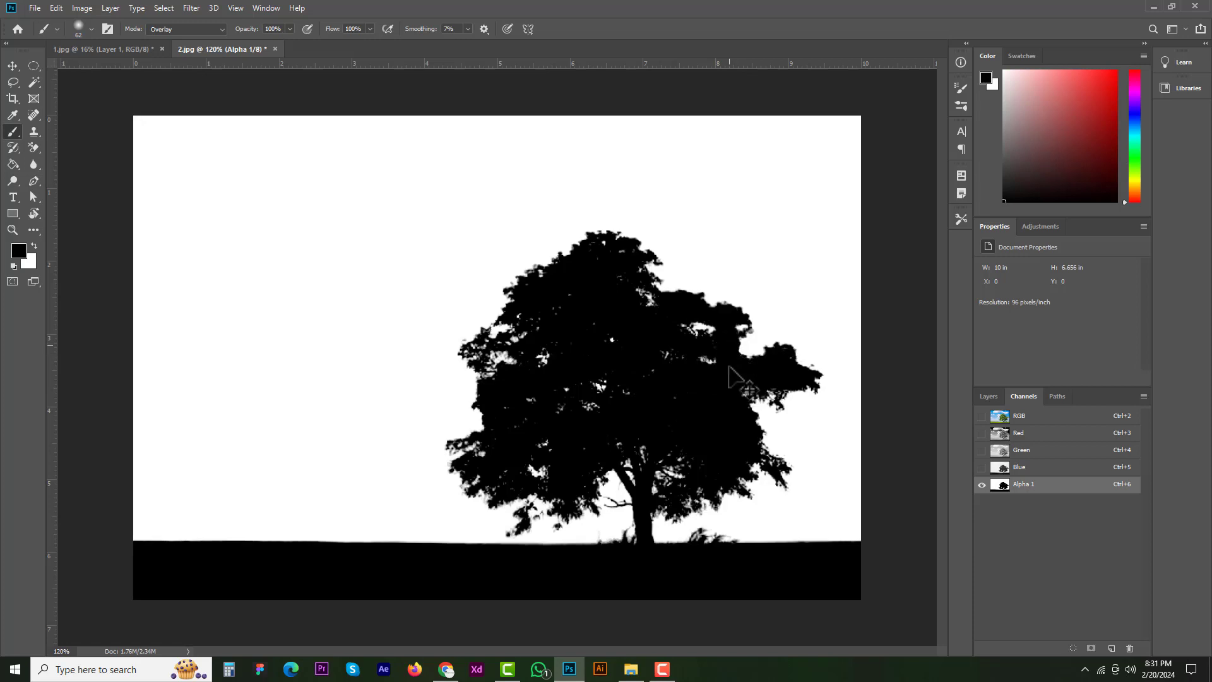
Reload the alpha channel as a selection, mask out the sky on the photo layer again, undo the mask, and deselect
left_click(1002, 489, "ctrl")
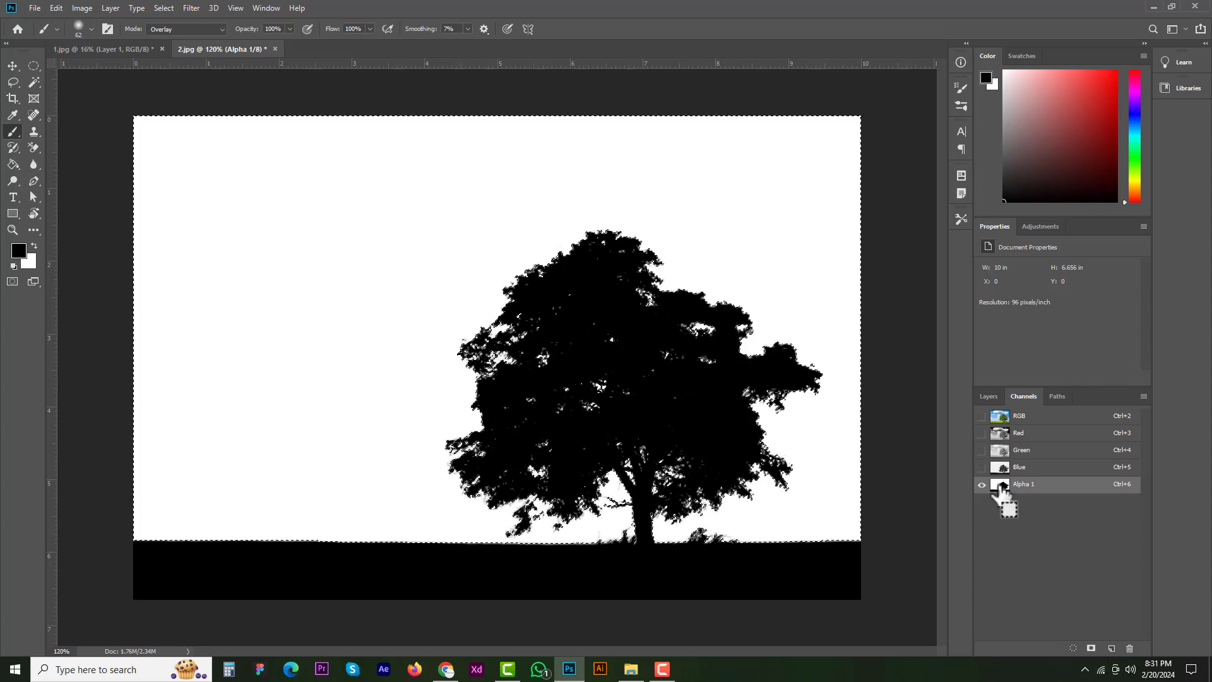
left_click(989, 395)
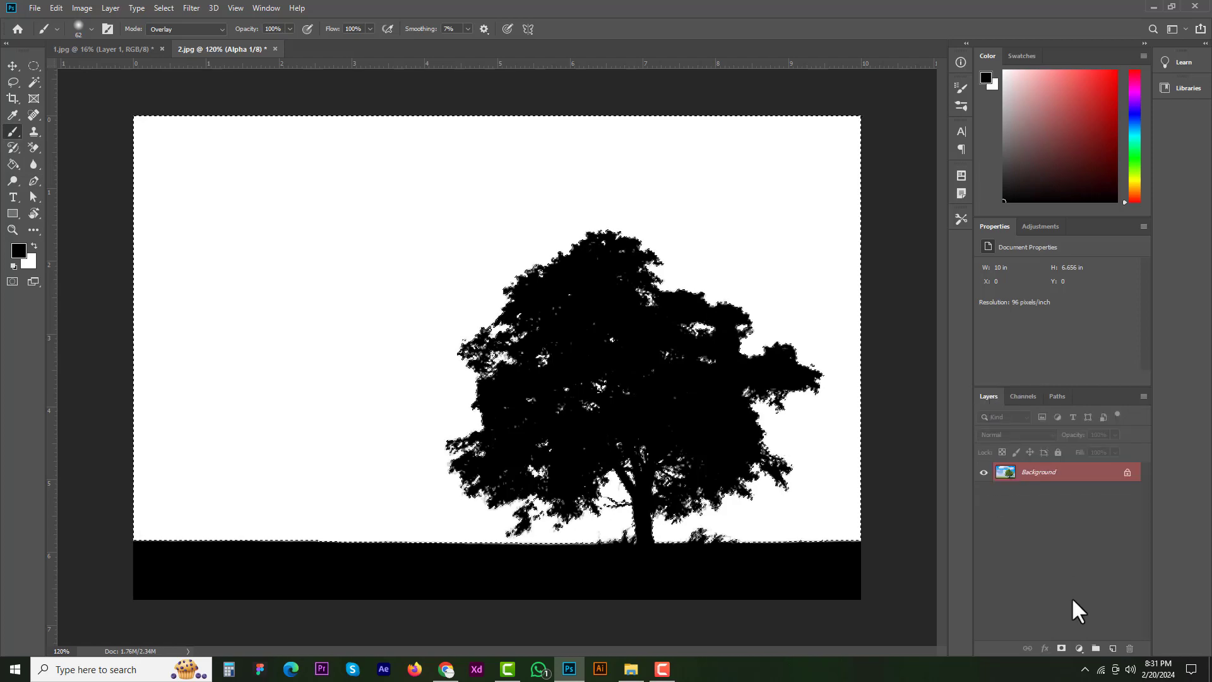
left_click(1061, 651, "alt")
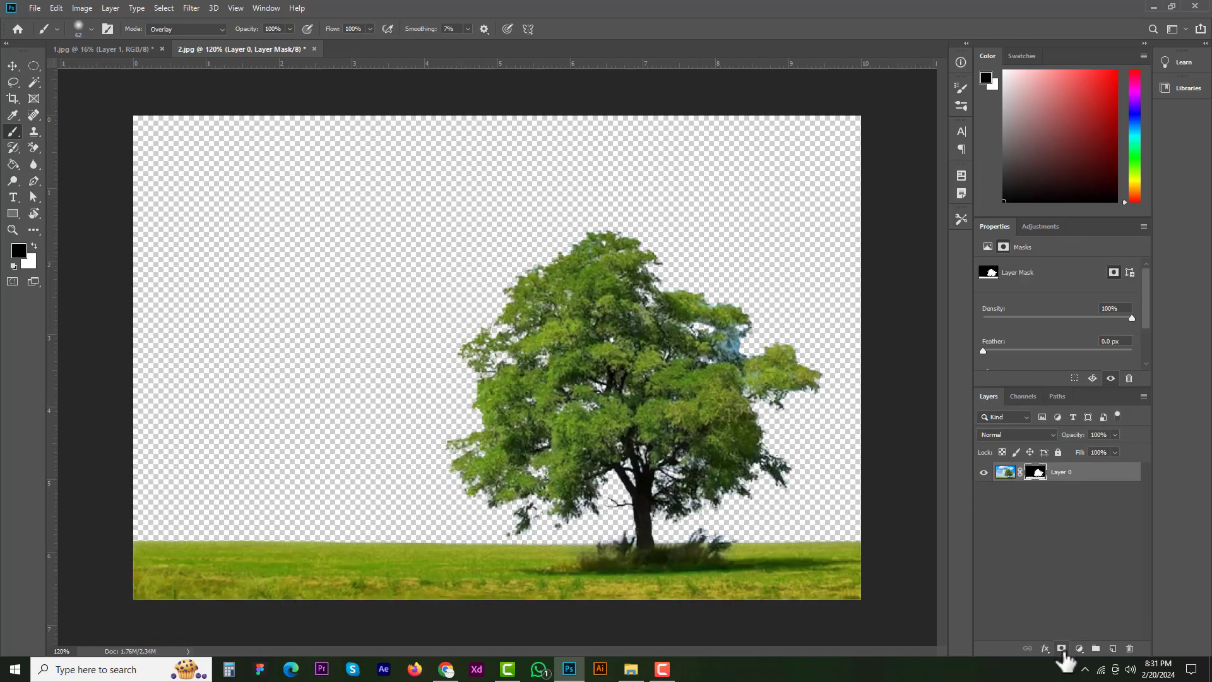
key("ctrl+z")
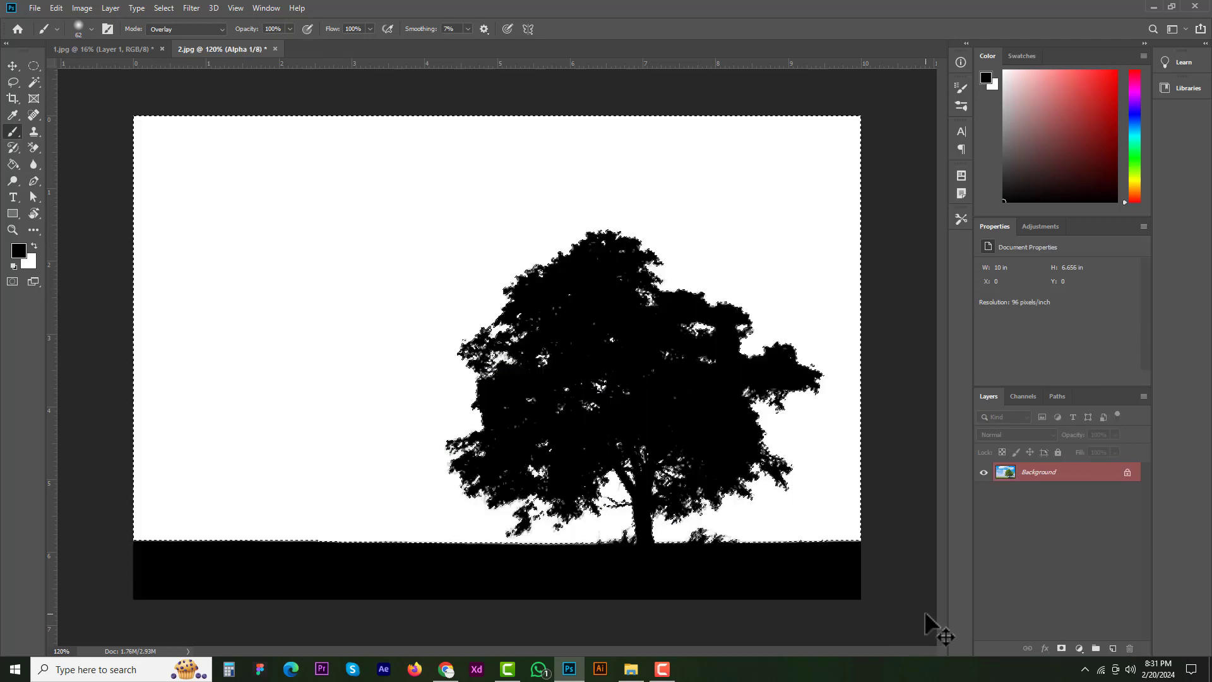
key("ctrl+d")
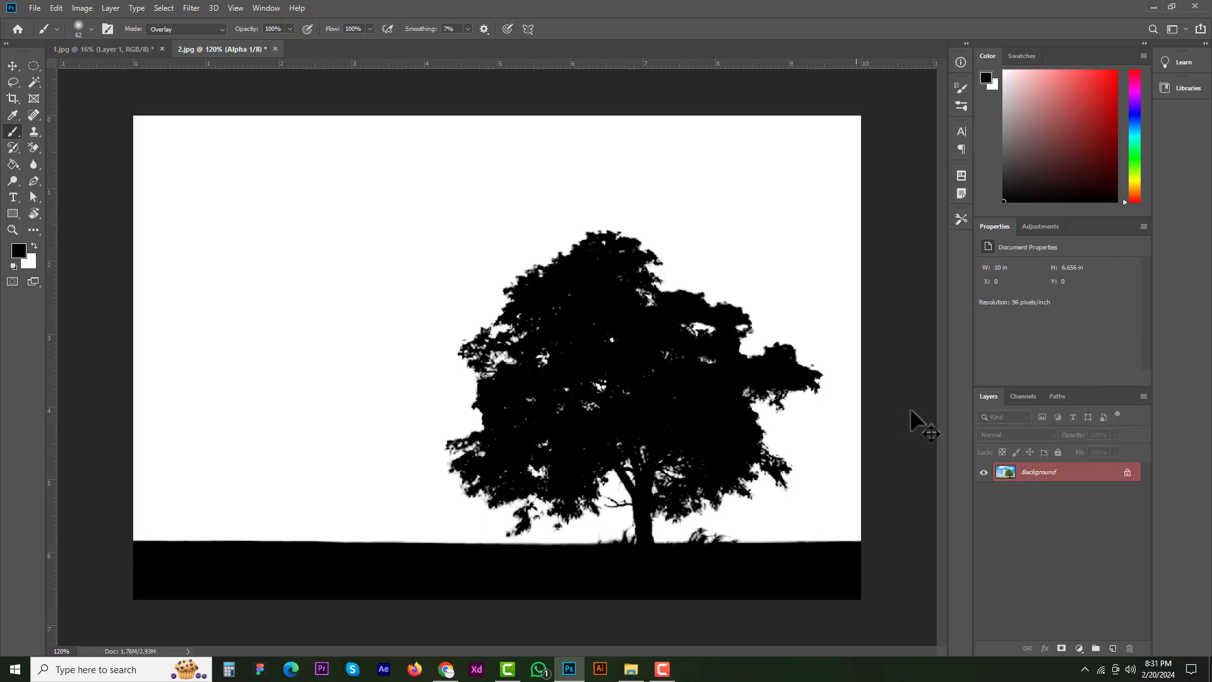
Compare the Alpha 1 channel with the original Blue channel and delete Alpha 1
left_click(1023, 398)
left_click(1028, 472)
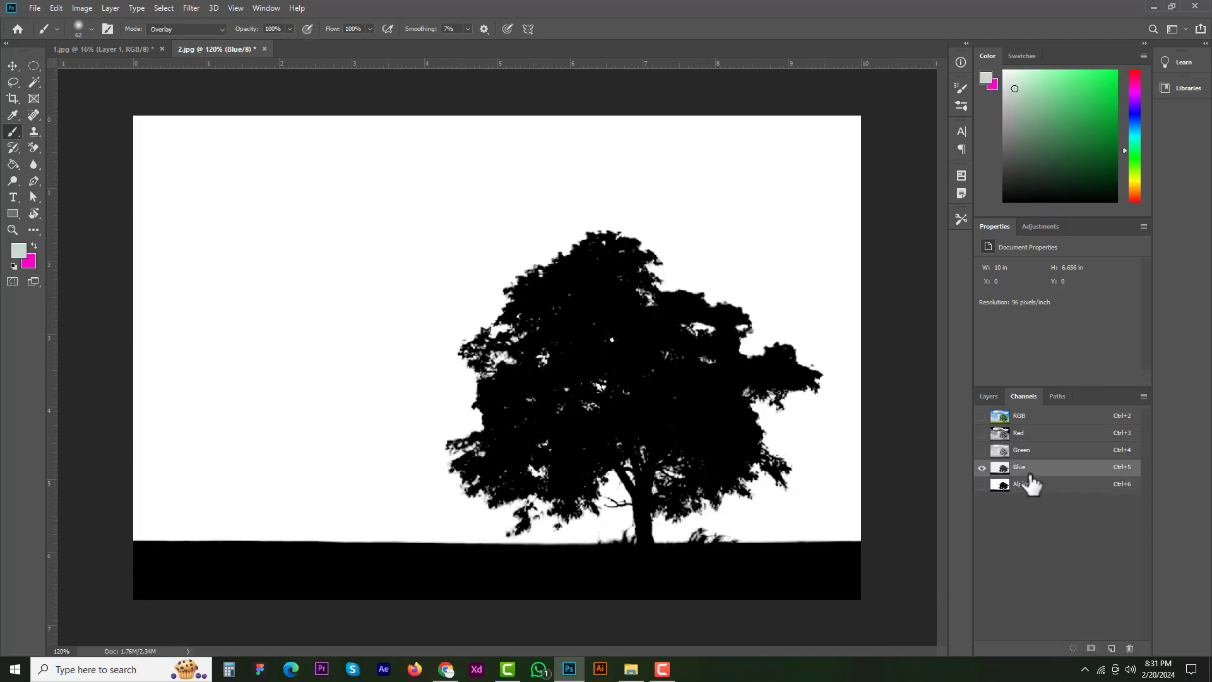
left_click(1029, 483)
key("ctrl+5")
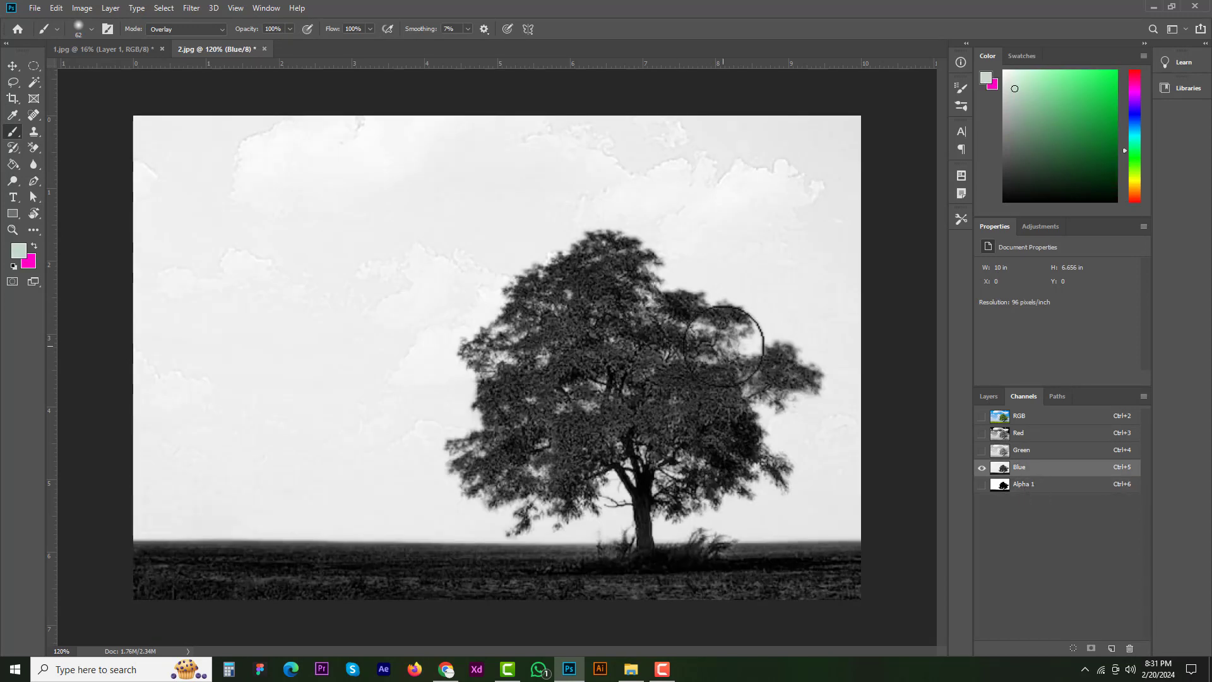
left_click(1024, 485)
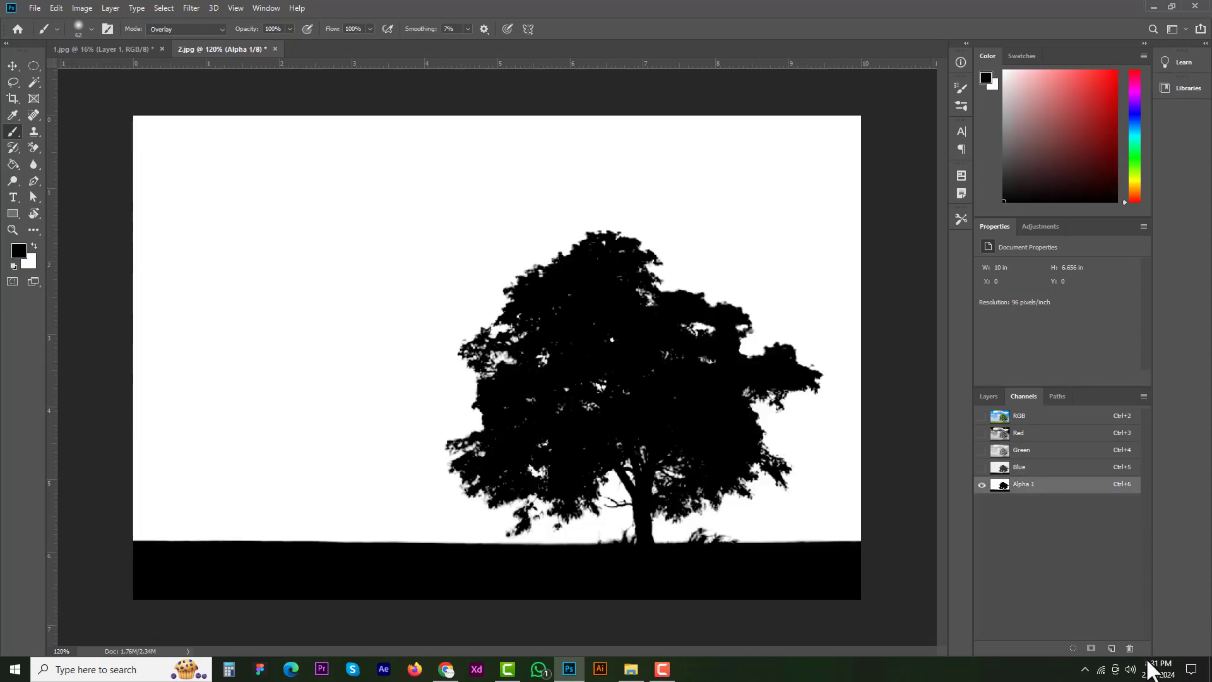
left_click(1129, 649)
left_click(564, 250)
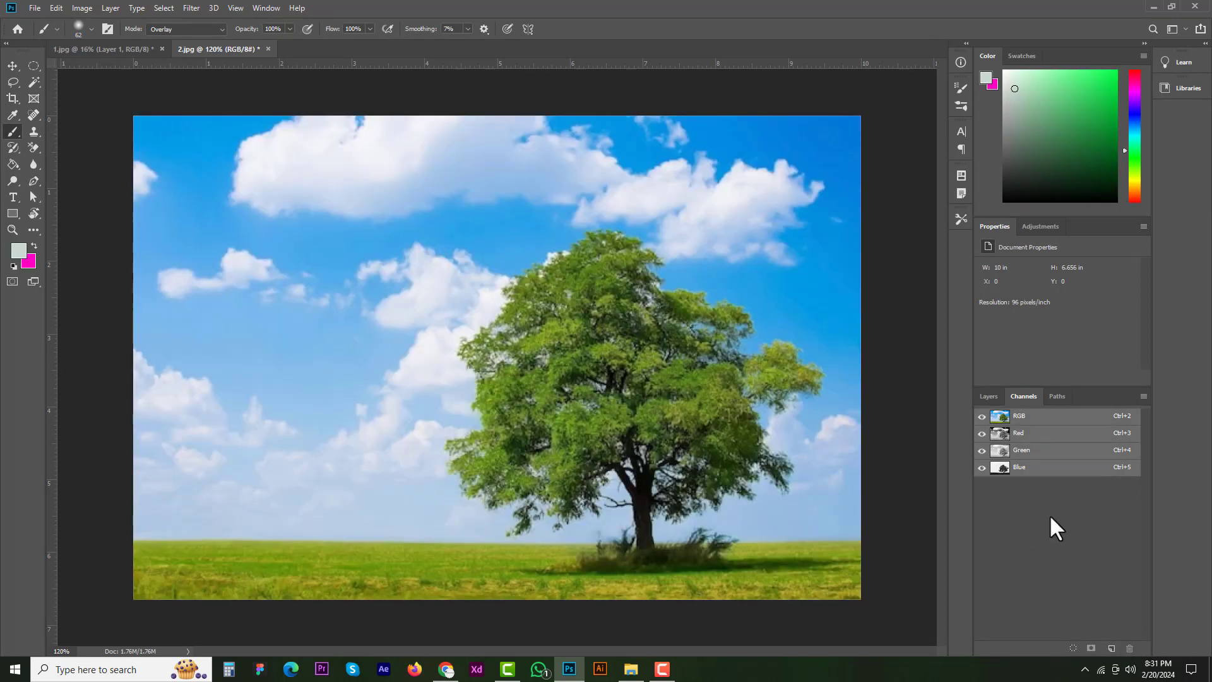
Load the Blue channel as a selection, save it as a new alpha channel, and deselect with that channel active
left_click(1024, 469)
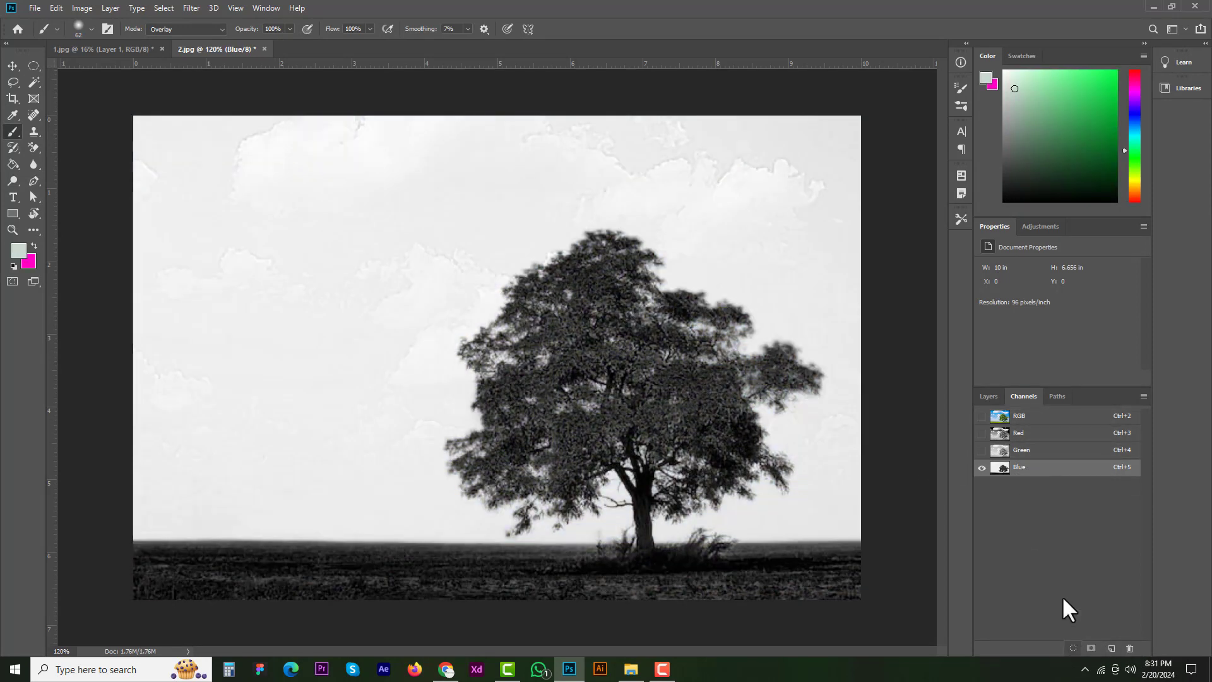
left_click_drag(1008, 473, 1072, 648)
left_click(1091, 649)
left_click(1029, 486)
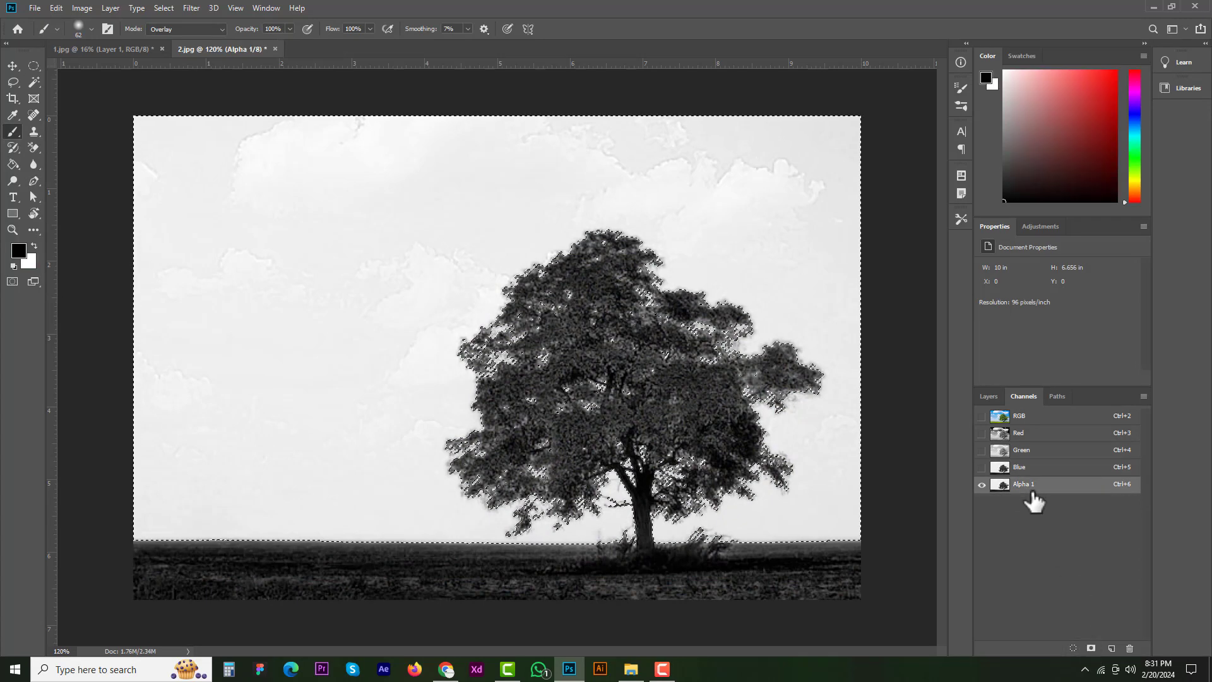
key("ctrl+d")
Apply Levels to the Alpha 1 channel with input black at 70 and white at 219 to increase its contrast
key("ctrl+l")
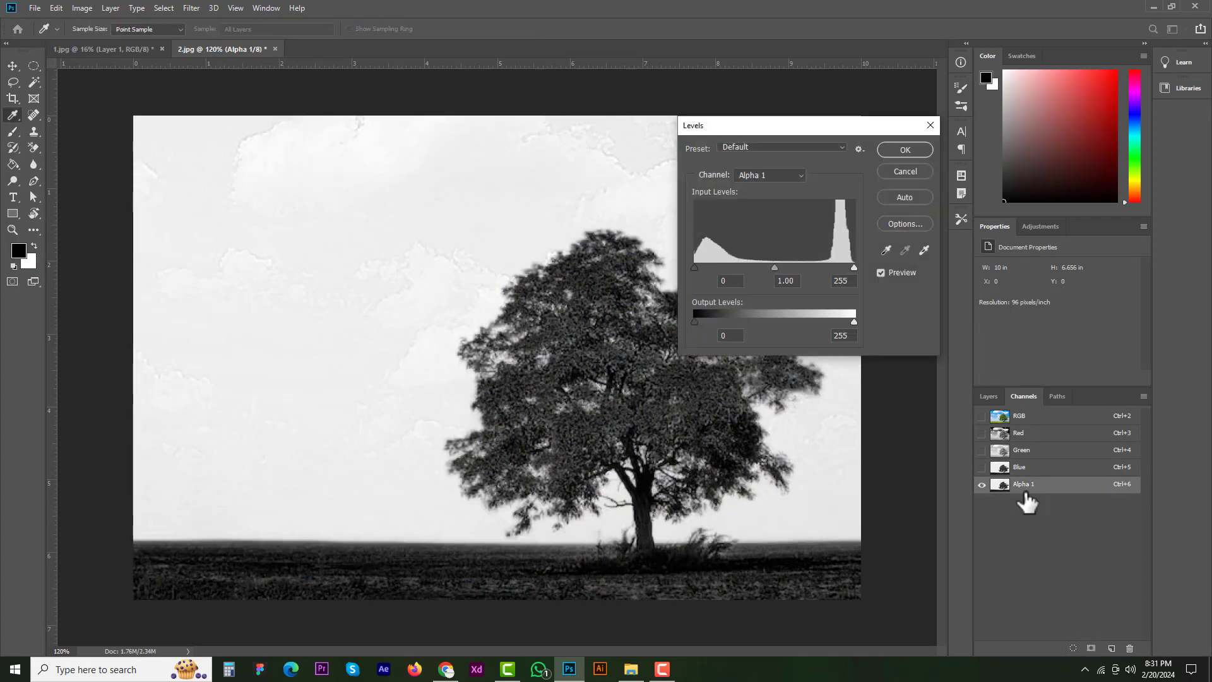
left_click_drag(772, 134, 322, 87)
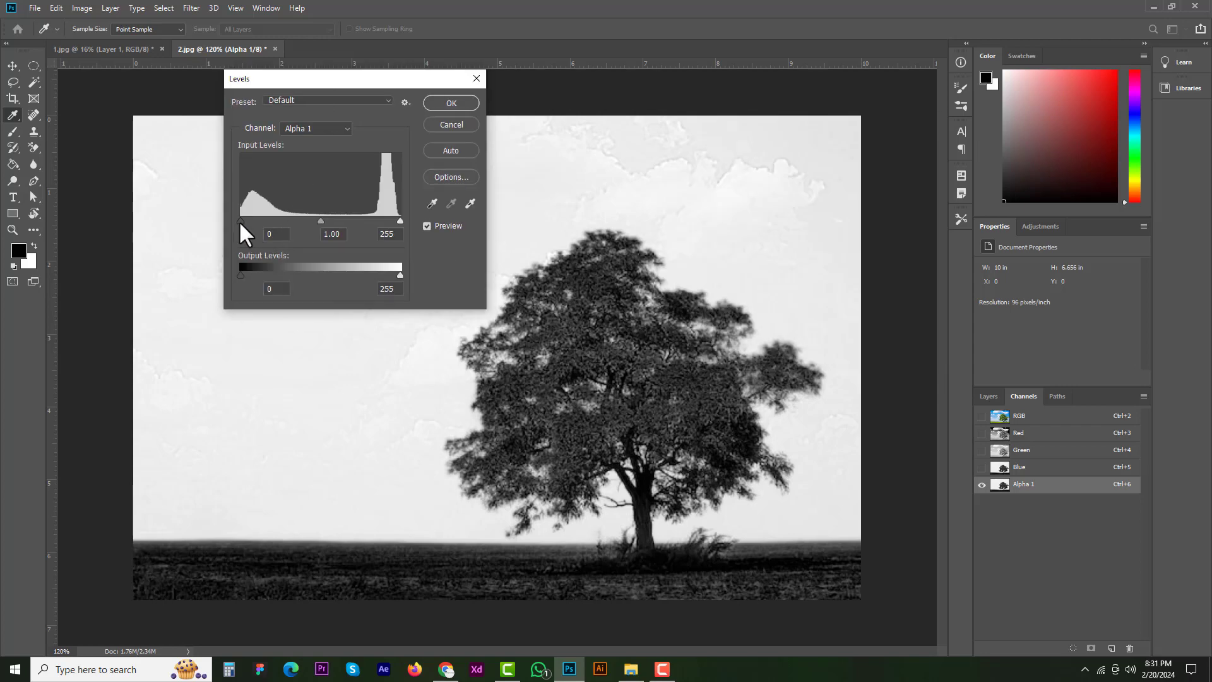
left_click_drag(240, 221, 282, 232)
left_click_drag(403, 221, 377, 225)
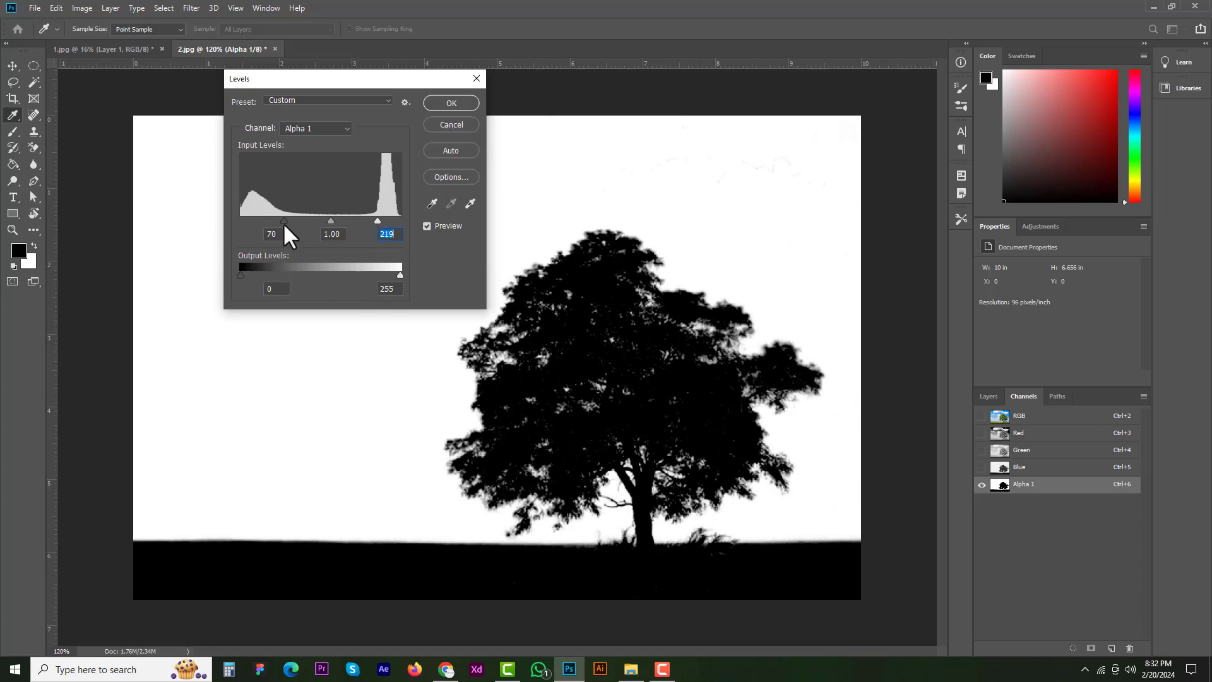
left_click(442, 104)
Paint over the sky gaps in the tree's crown with a white Overlay brush on the alpha channel
key("b")
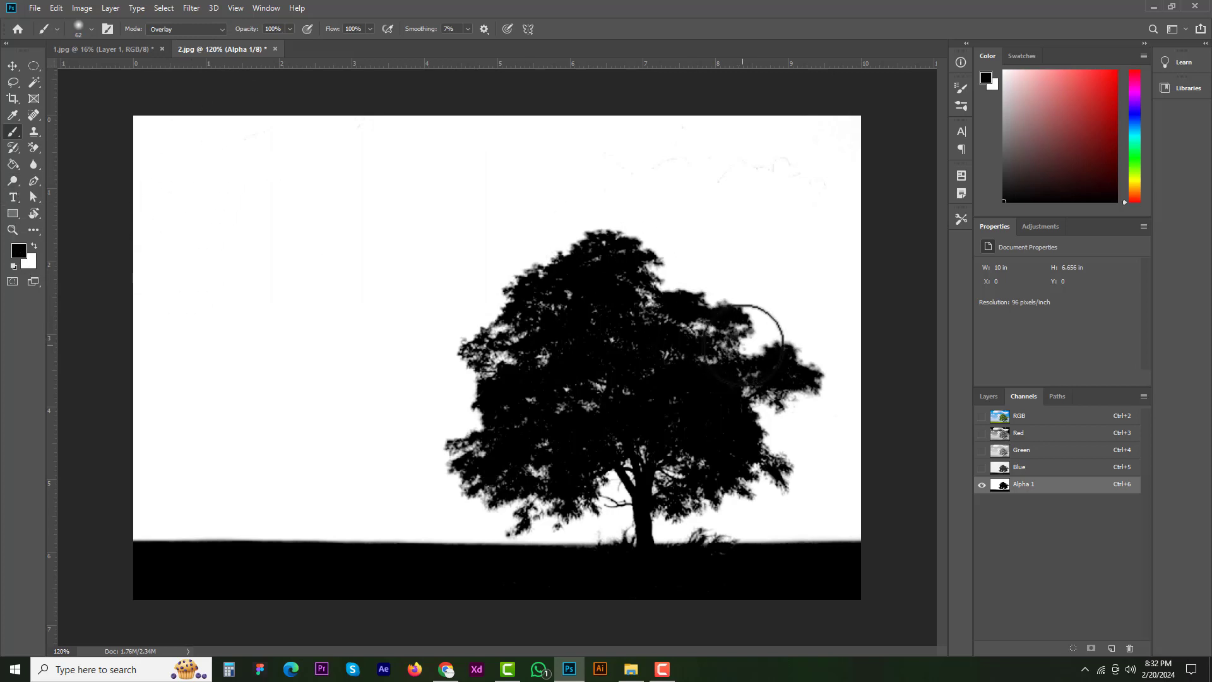
key("x")
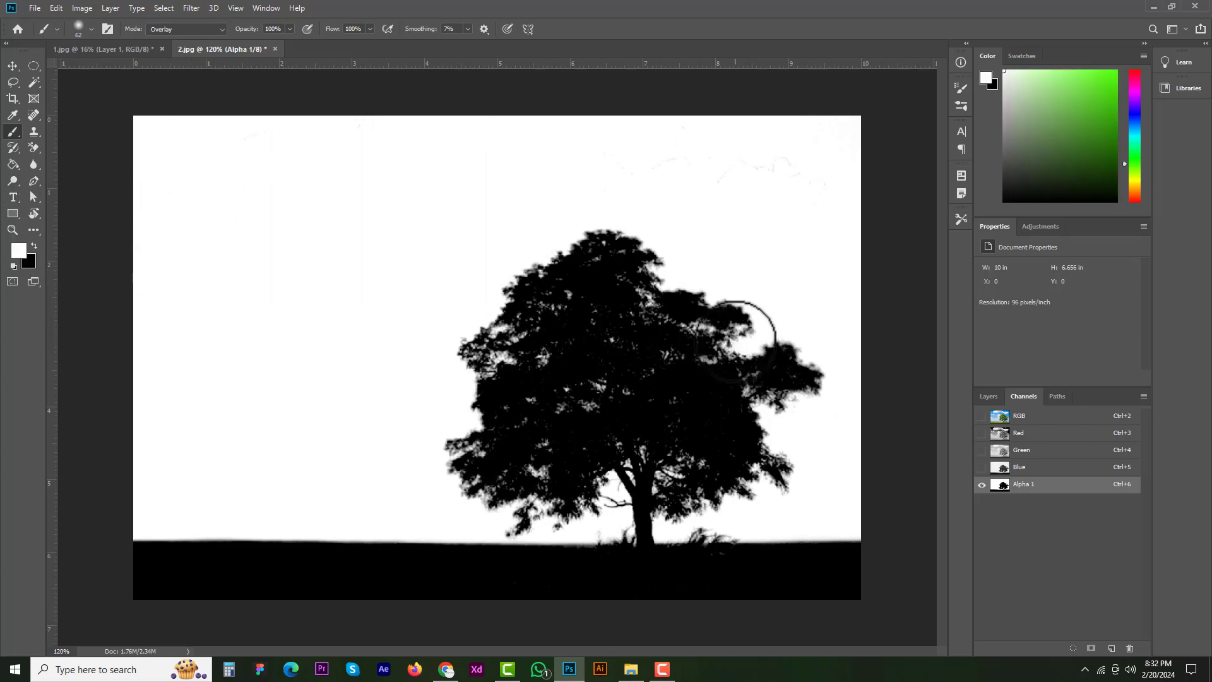
key("x")
key("x")
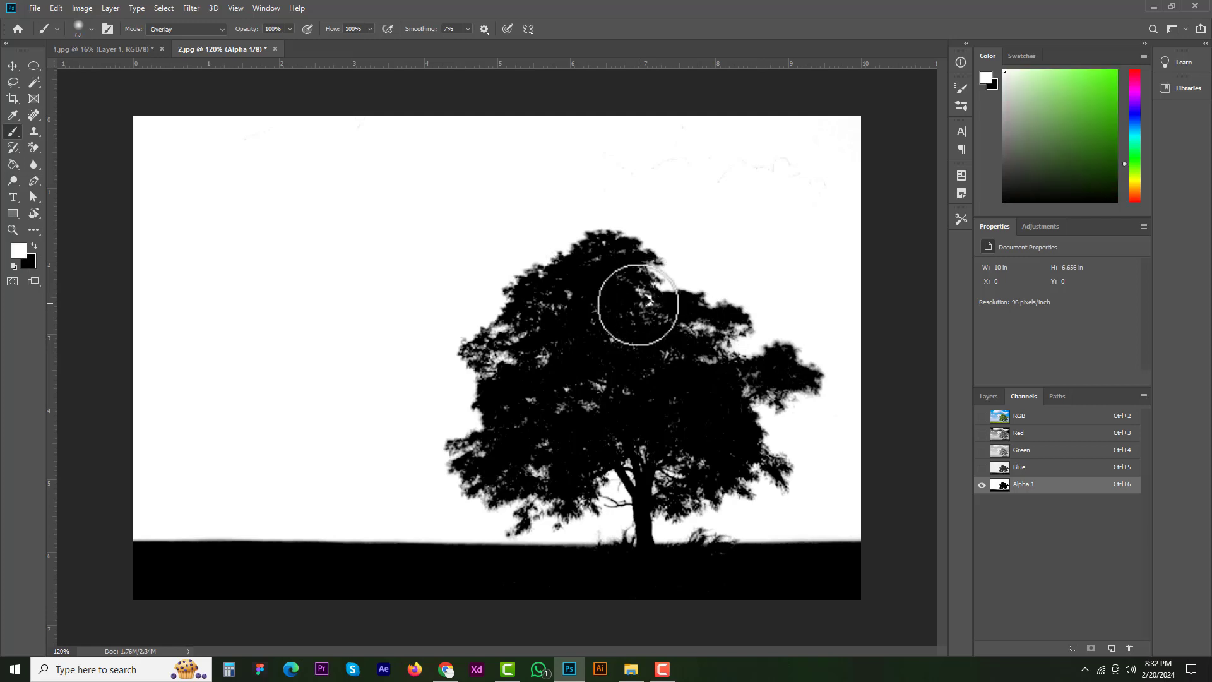
mouse_move(571, 299)
left_mouse_down()
mouse_move(544, 313)
mouse_move(561, 306)
left_mouse_up()
mouse_move(515, 340)
left_mouse_down()
mouse_move(499, 355)
mouse_move(503, 328)
left_mouse_up()
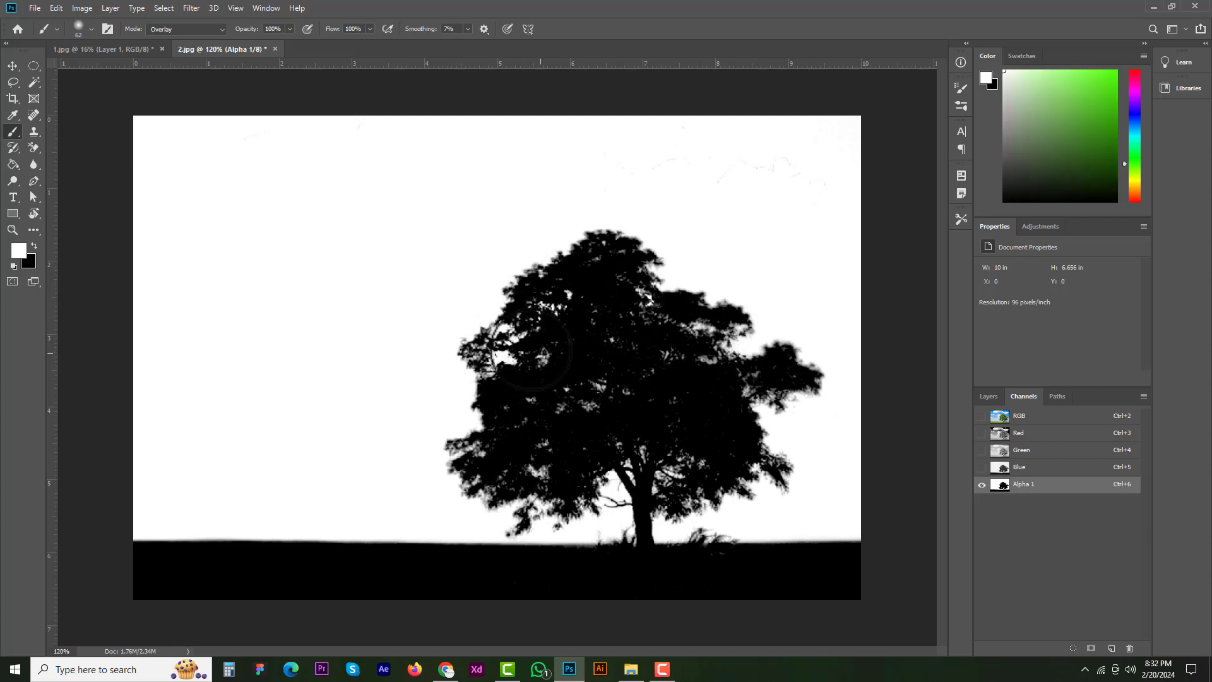
mouse_move(763, 427)
left_mouse_down()
mouse_move(739, 379)
mouse_move(751, 371)
mouse_move(719, 349)
mouse_move(708, 357)
mouse_move(732, 343)
left_mouse_up()
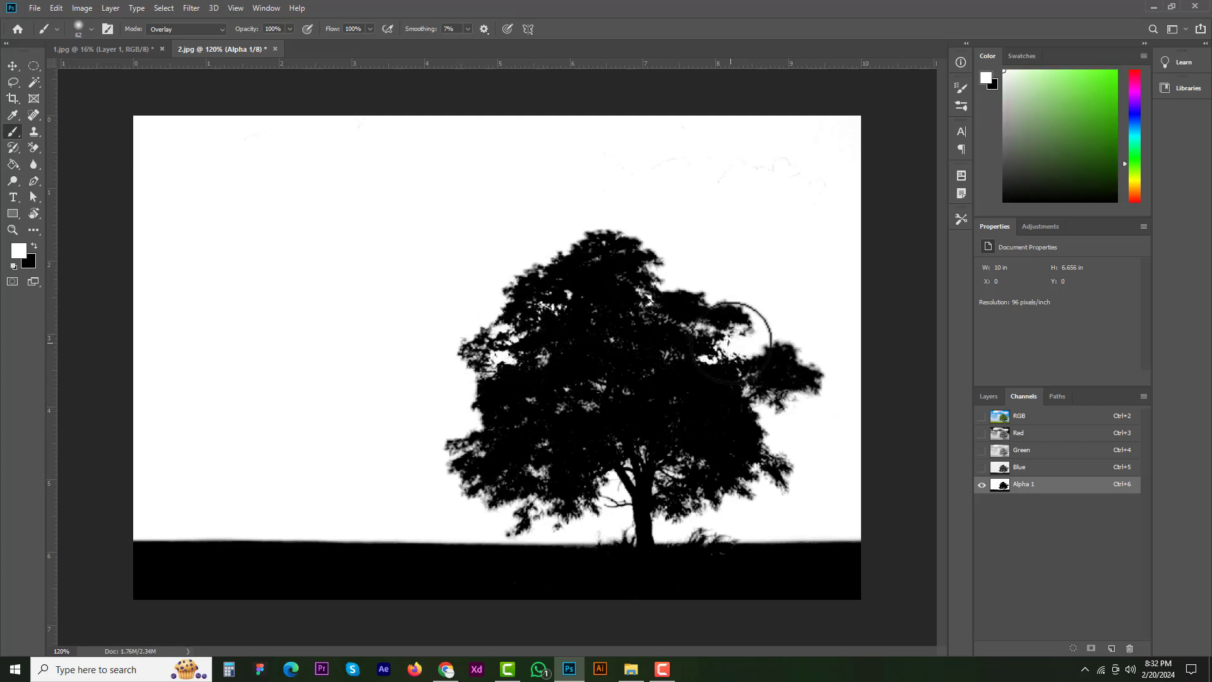
Undo the last brush strokes, brush white along the left edge of the foliage, and return the foreground color to black
key("ctrl+z")
key("ctrl+z")
key("ctrl+z")
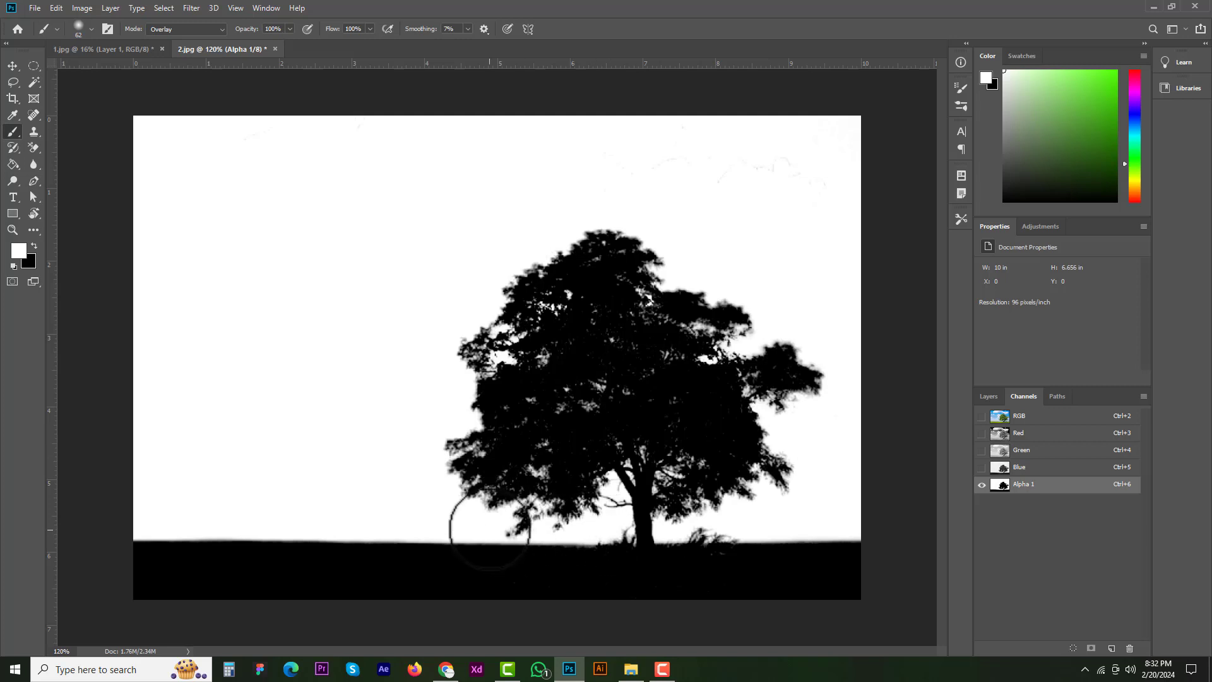
left_click_drag(438, 512, 455, 404)
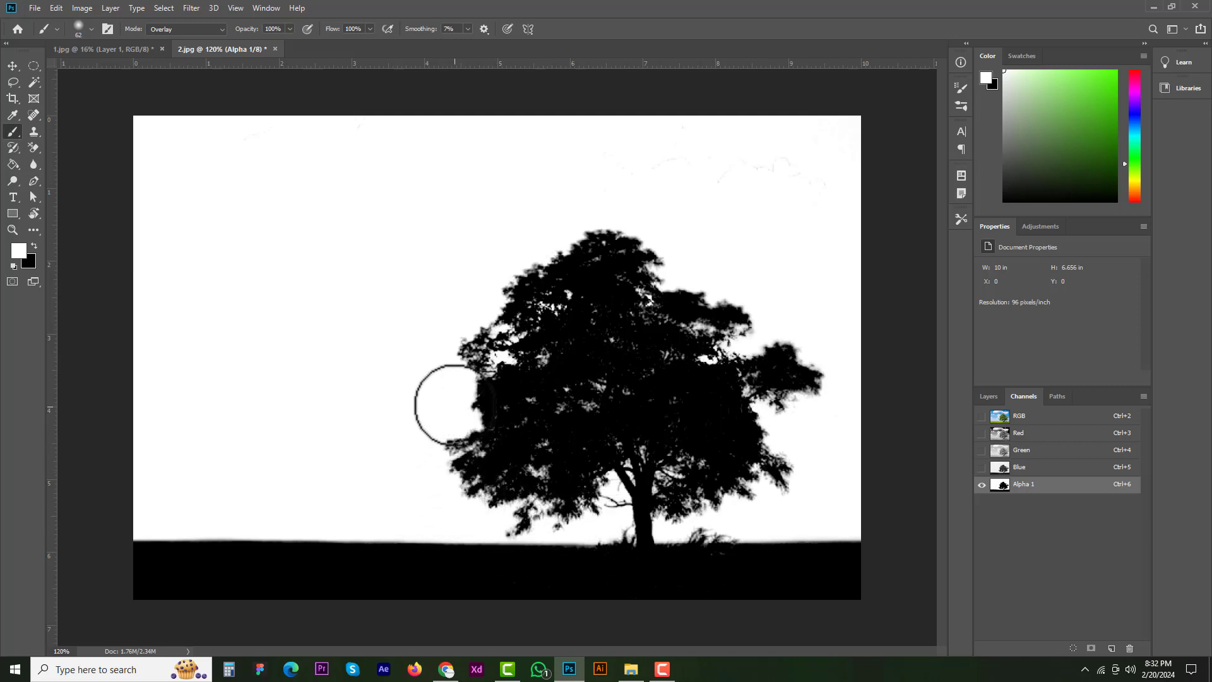
key("x")
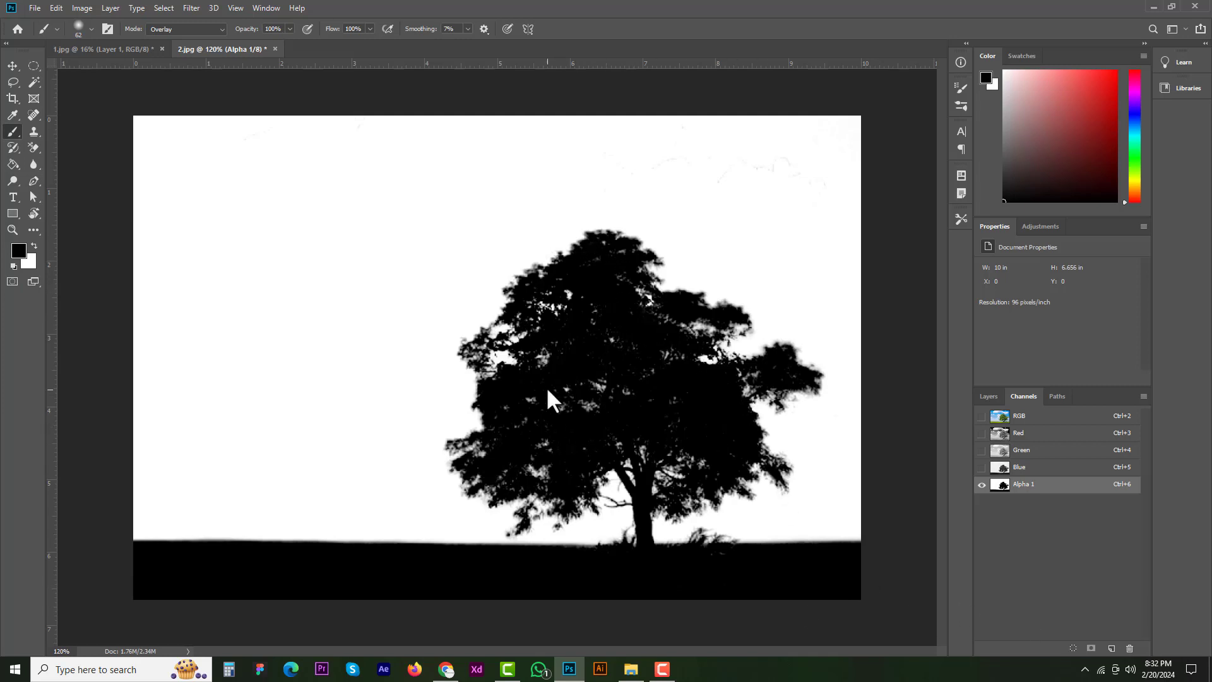
Apply Levels to the alpha channel again, lowering the white input level to clear the remaining cloud traces
key("ctrl+l")
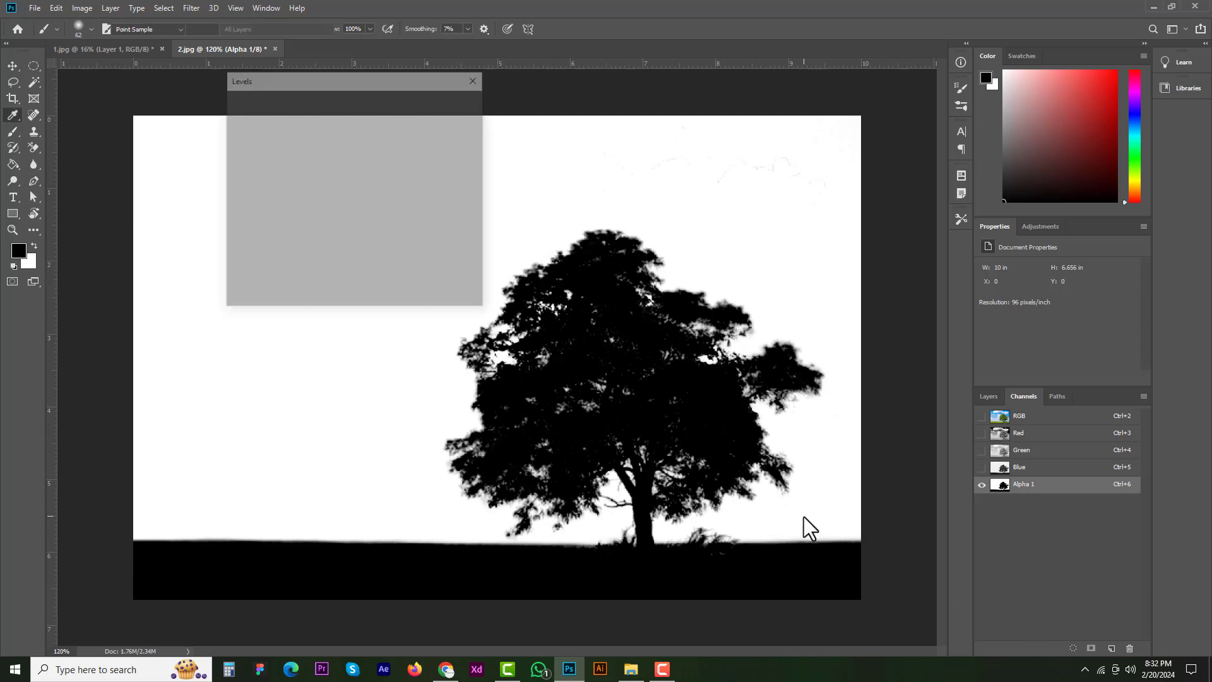
left_click_drag(240, 221, 242, 228)
left_click_drag(399, 220, 377, 221)
left_click(450, 103)
key("b")
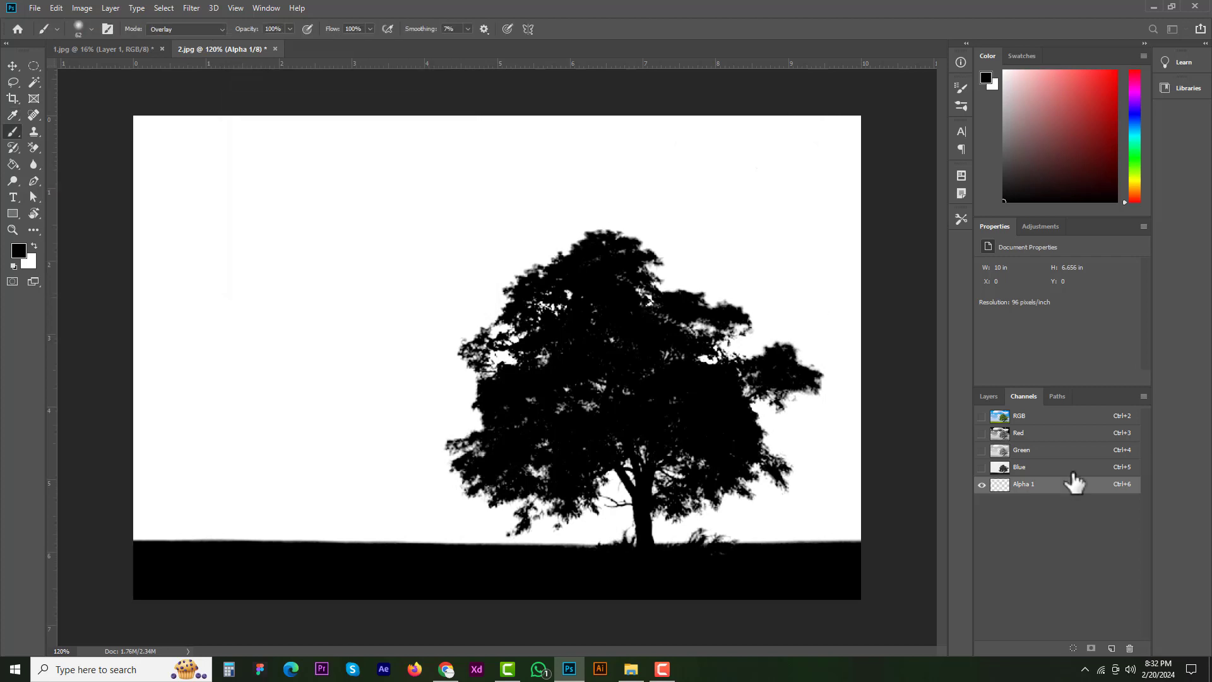
Load Alpha 1 as a selection and add an inverted layer mask that hides the sky on the photo layer
left_click(1000, 487, "ctrl")
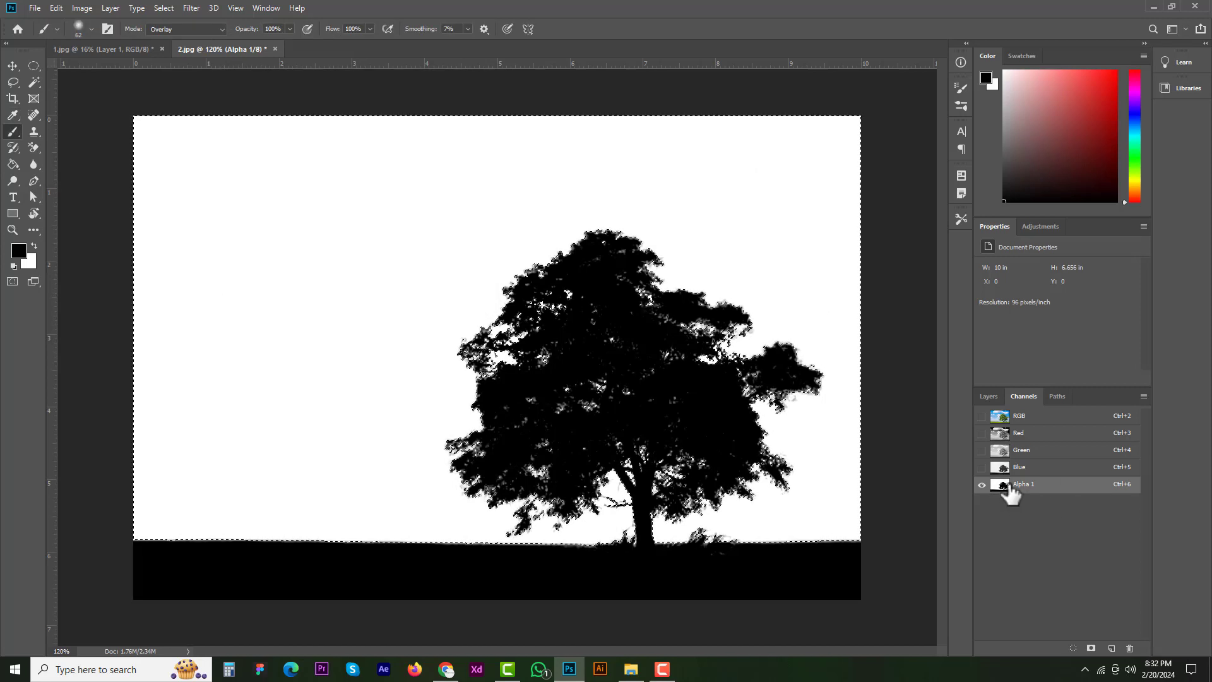
left_click(988, 396)
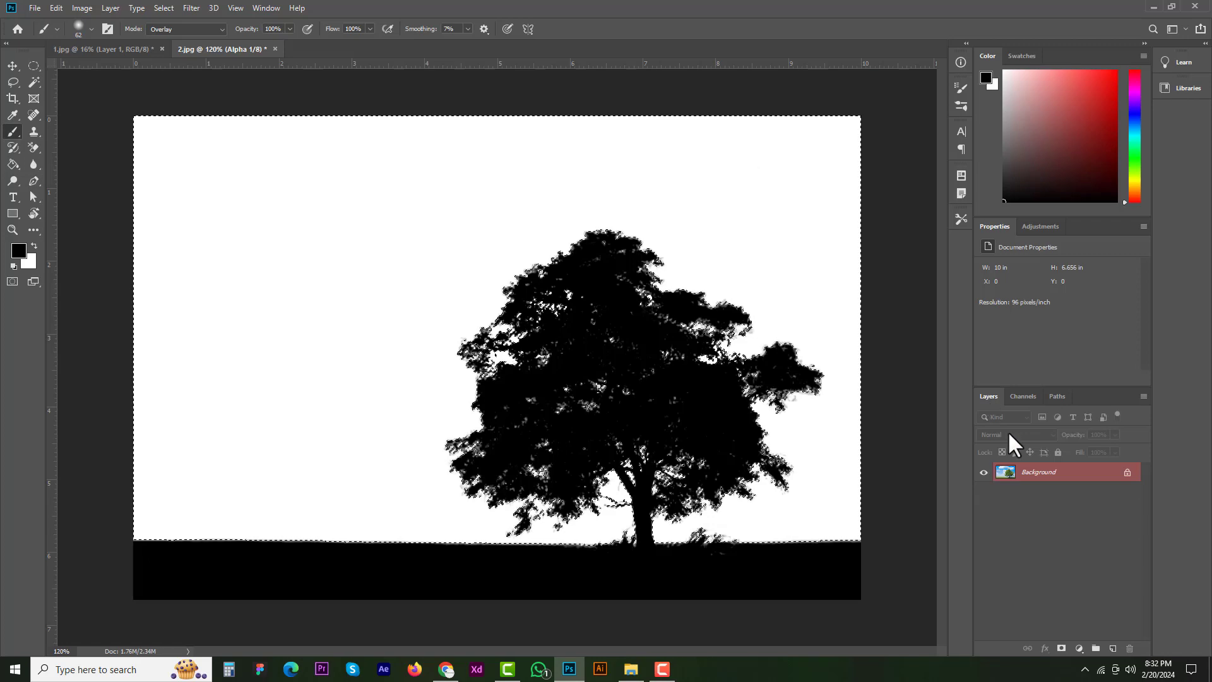
left_click(1061, 648)
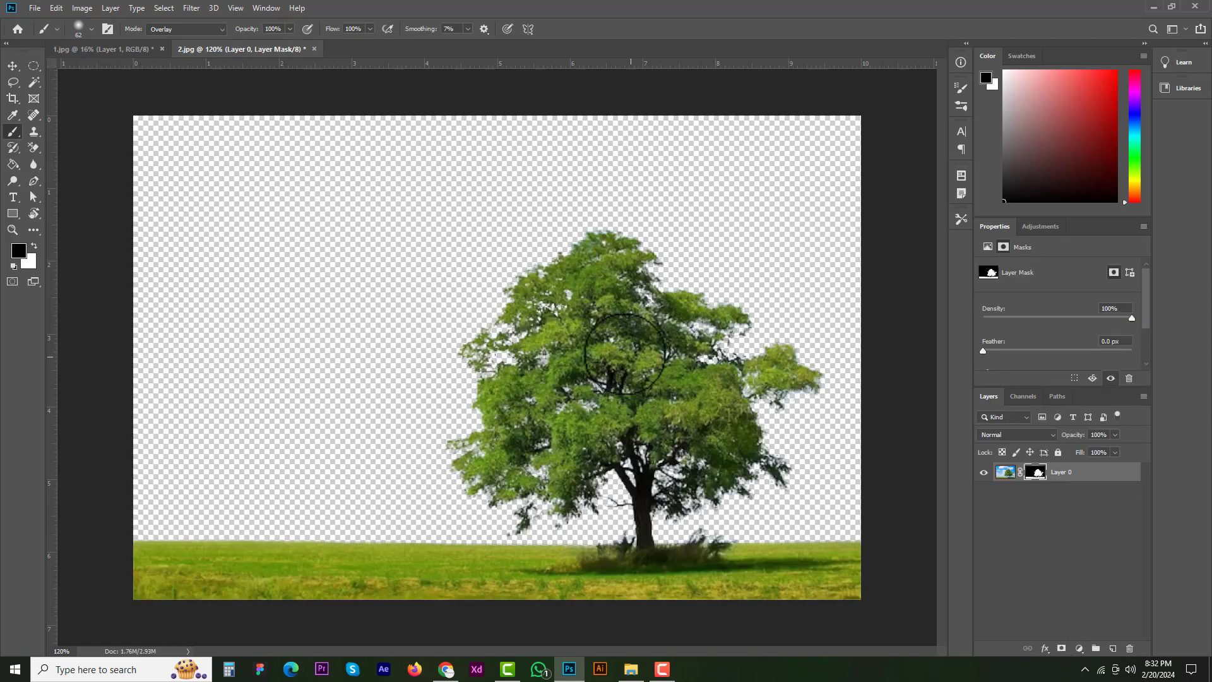
Add a new layer beneath the masked photo and fill it, trying the magenta background color before using the pale gray-green foreground color
key("ctrl+minus")
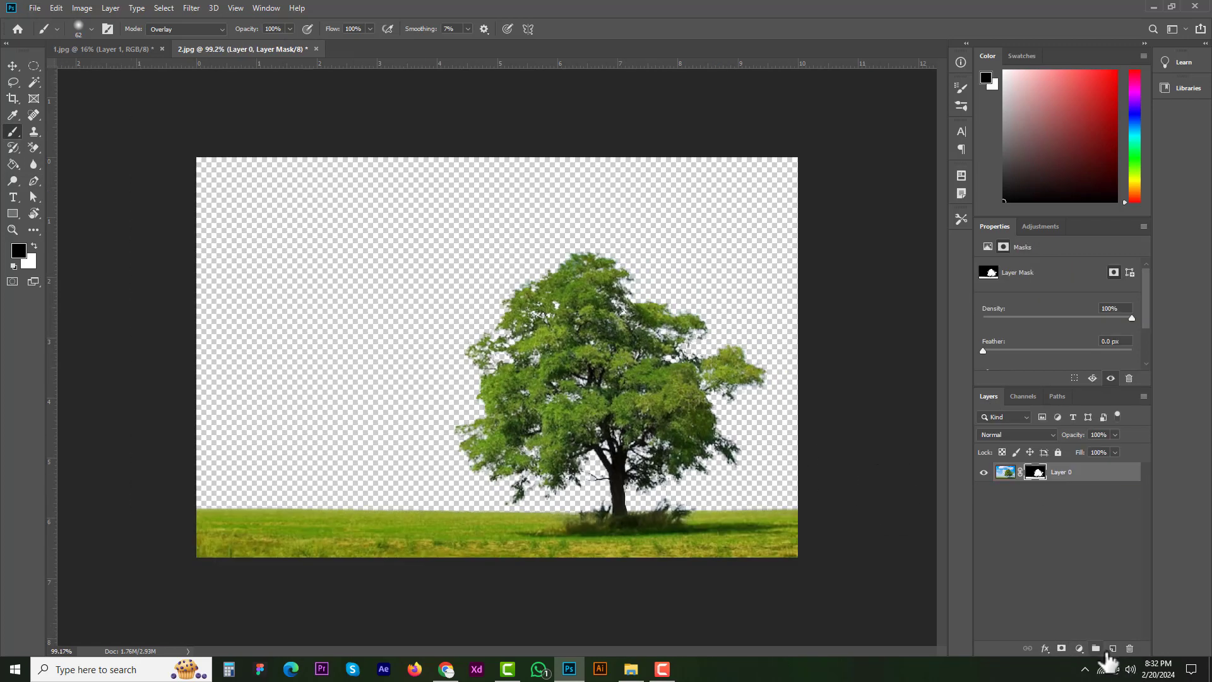
left_click(1112, 648)
left_click_drag(1058, 479, 1083, 534)
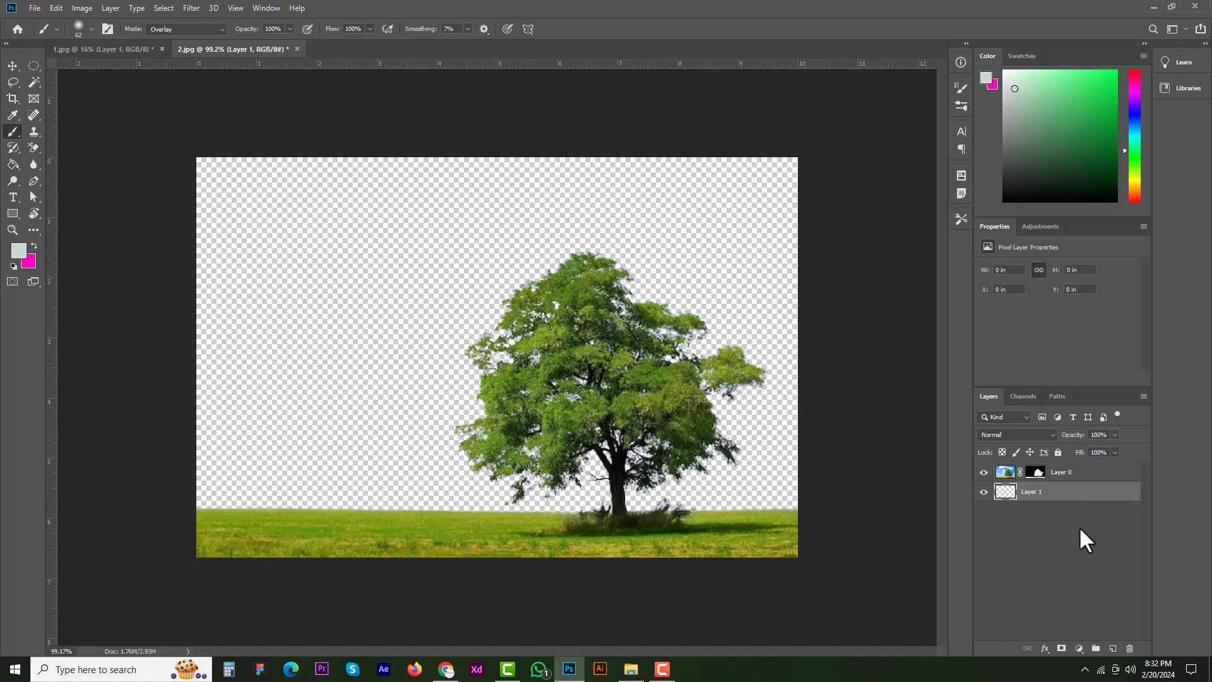
key("alt+BackSpace")
key("ctrl+BackSpace")
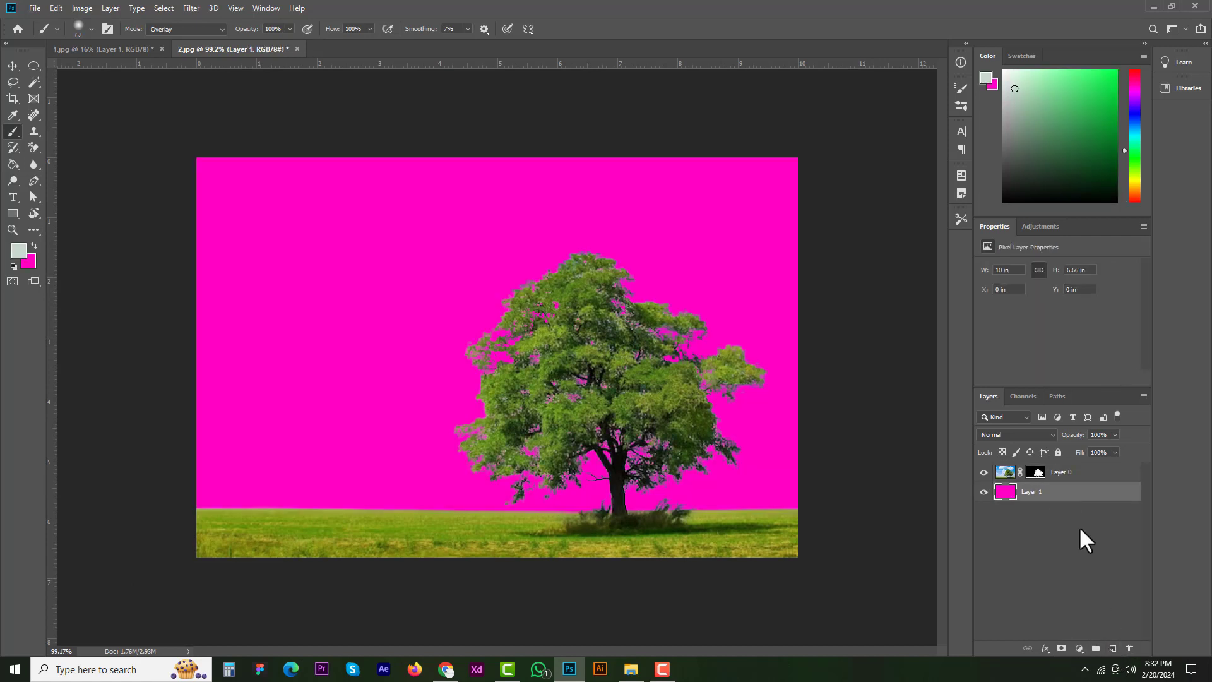
key("alt+BackSpace")
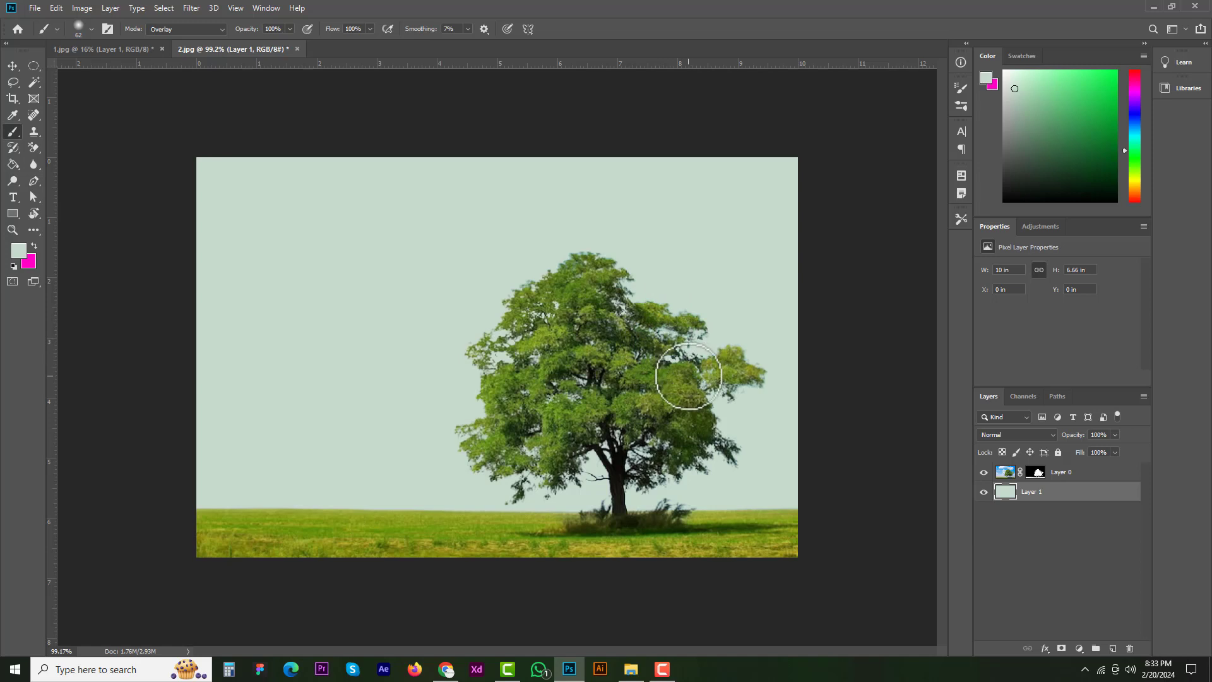
Review the finished cutout of the woman in 1.jpg and return to the 2.jpg document
left_click(93, 47)
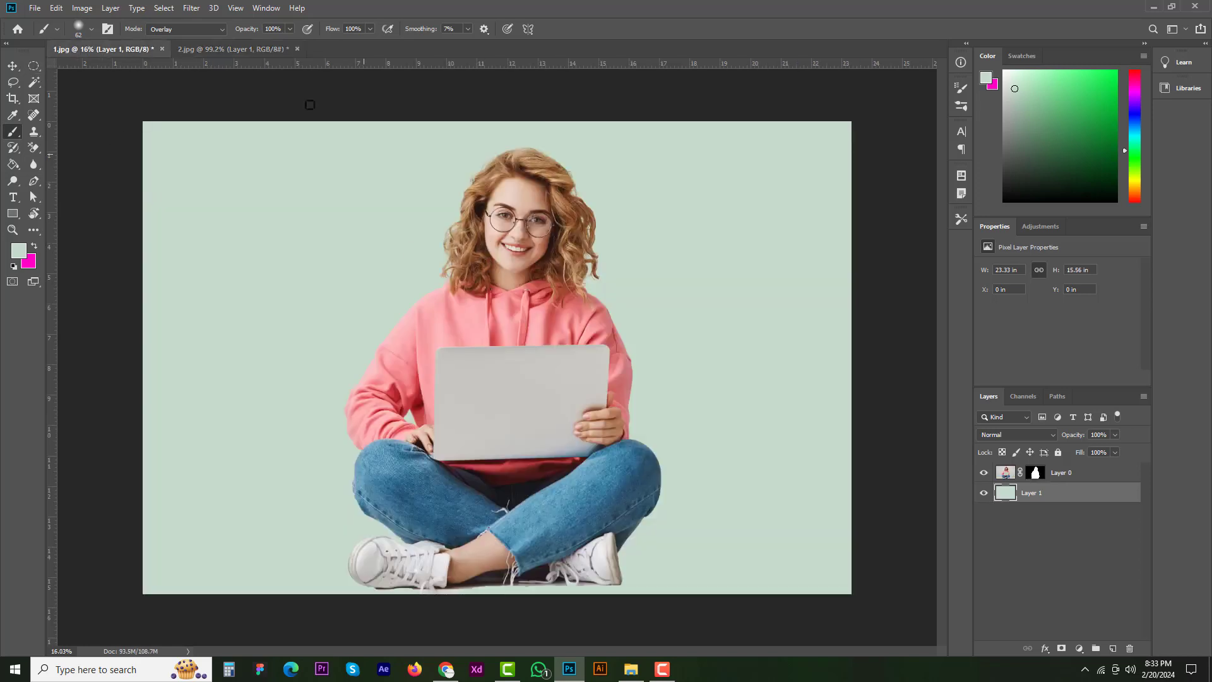
left_click(127, 9)
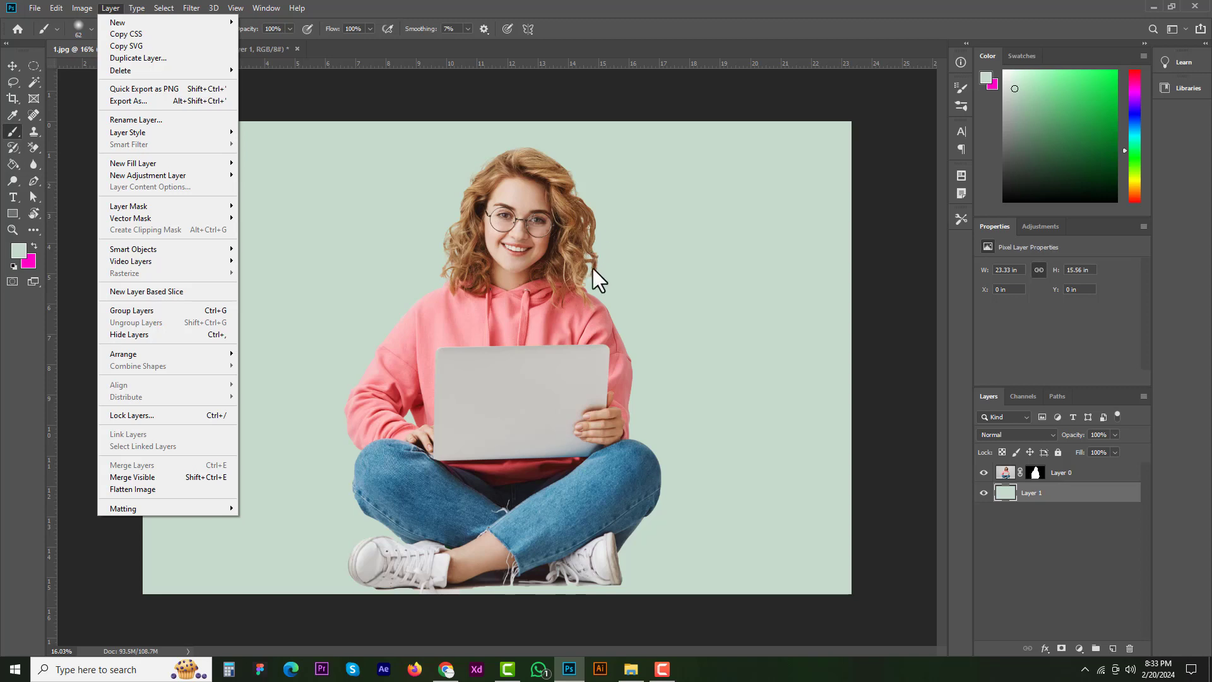
left_click(263, 49)
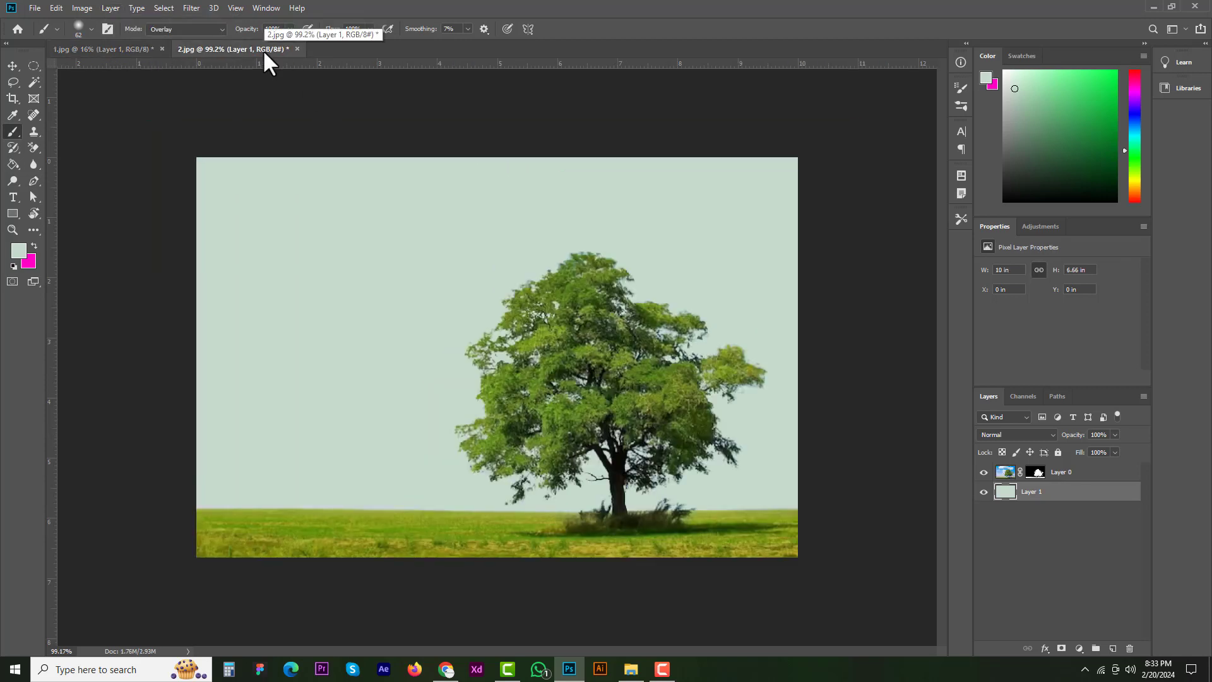